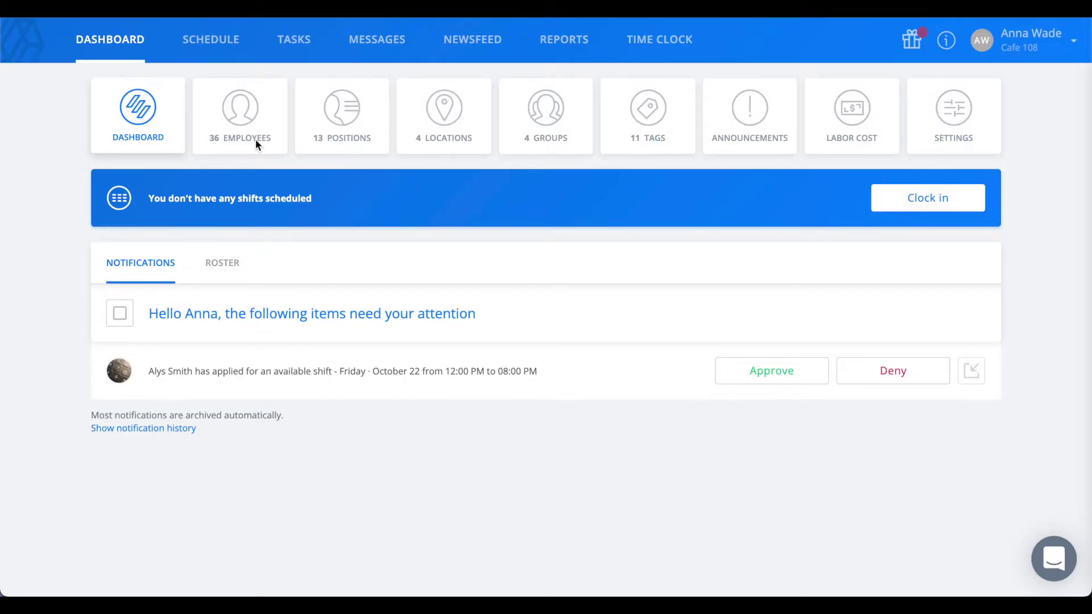
Look over the lists of employees, positions and locations set up for the company
click(256, 144)
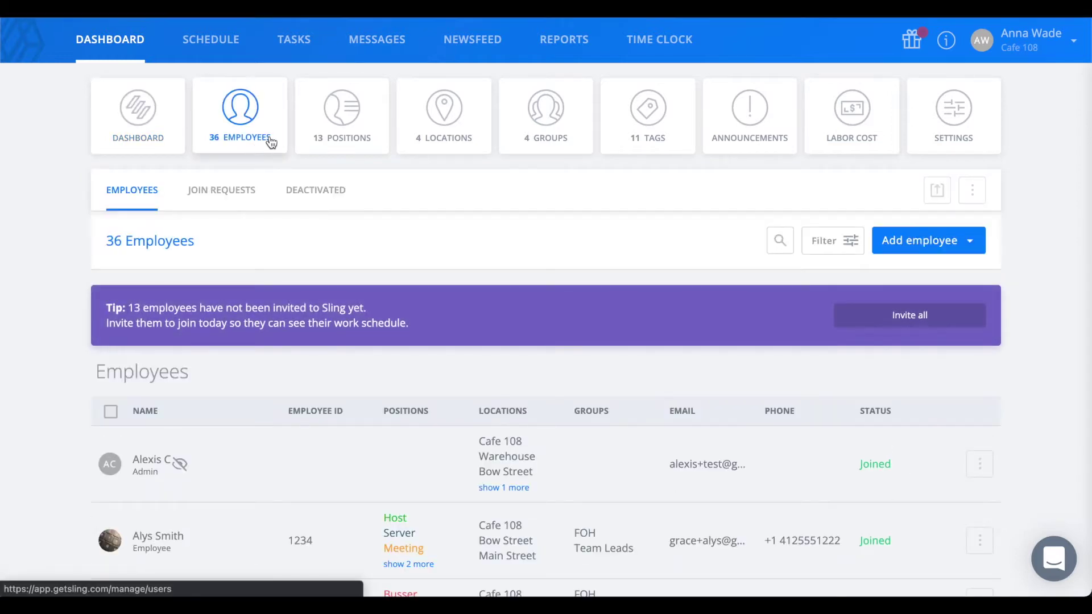
click(353, 143)
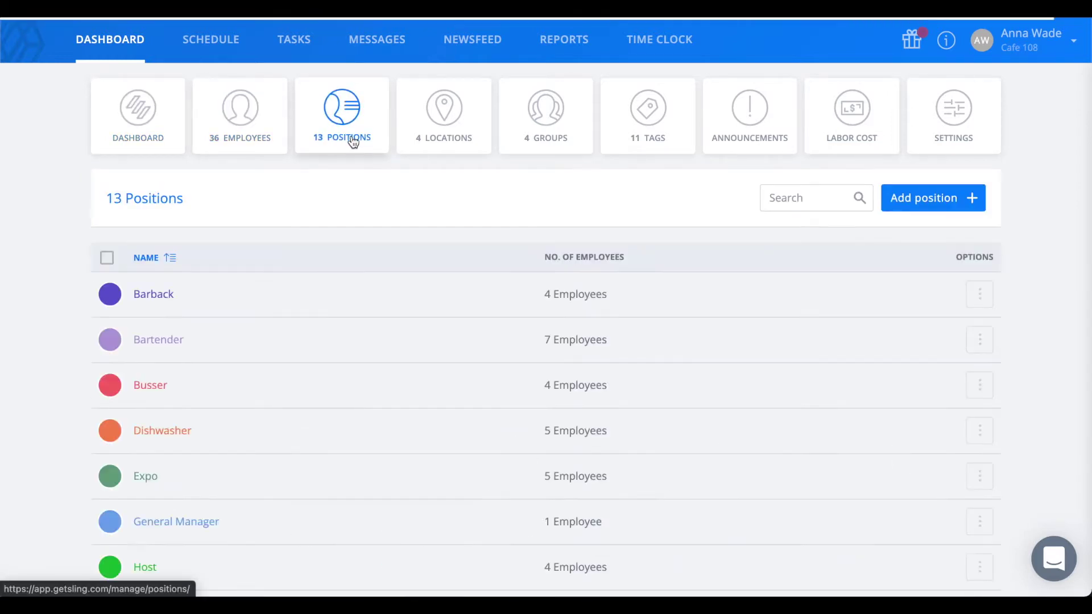
click(460, 135)
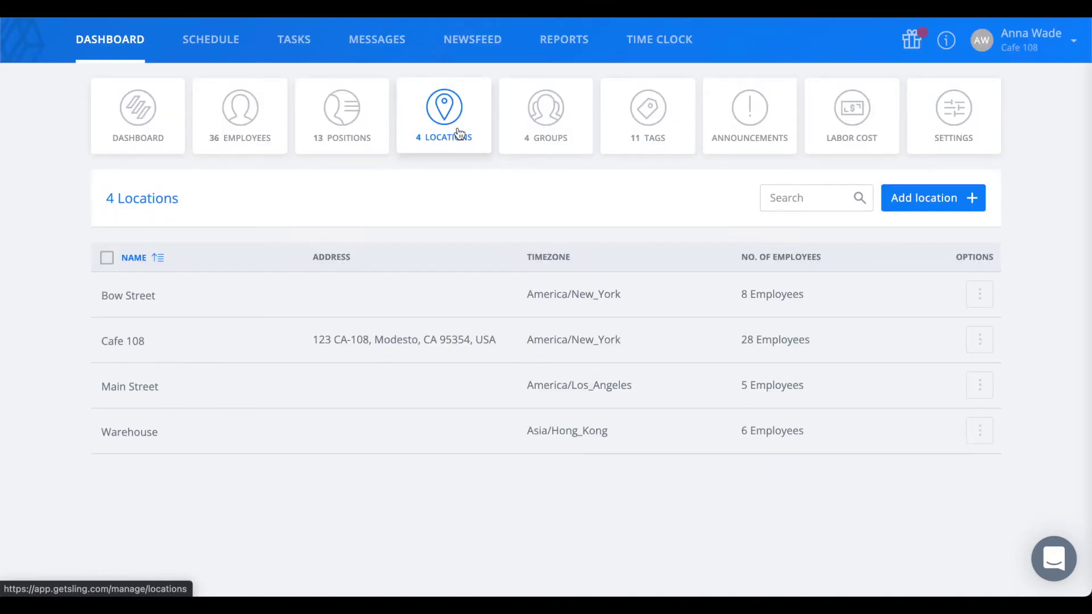
Open the full schedule and view which locations its location filter offers
click(220, 44)
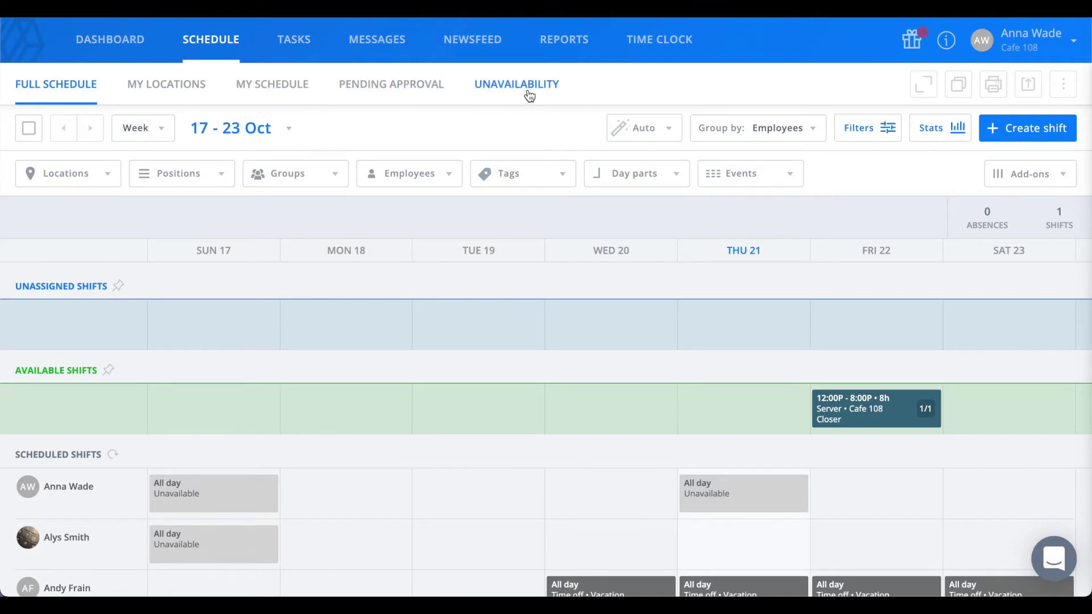
click(79, 85)
click(106, 173)
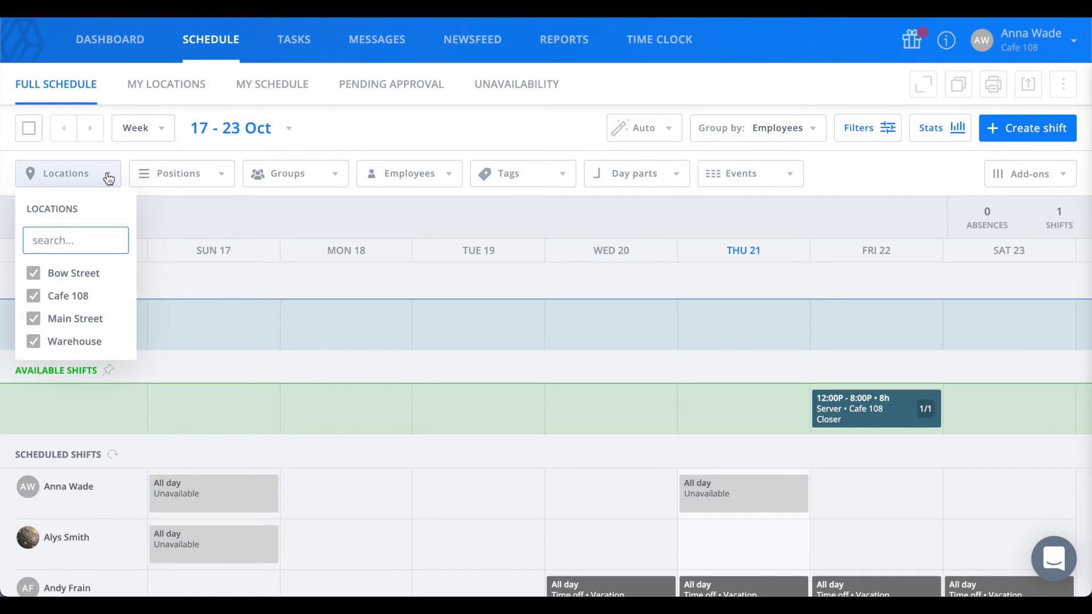
click(108, 175)
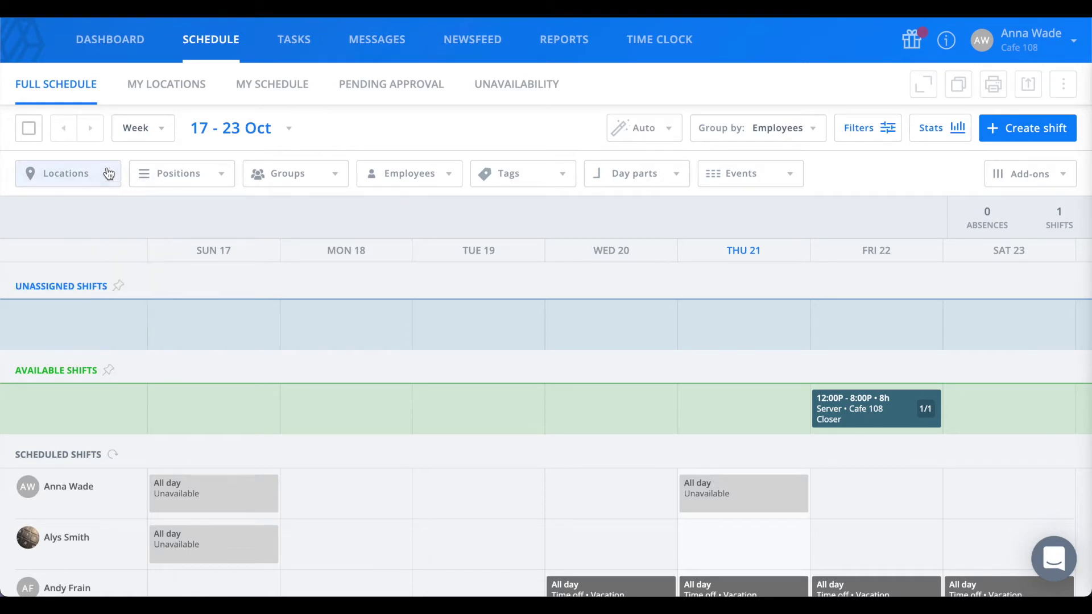
View the schedule for the manager's own locations and check which locations its filter offers
click(151, 89)
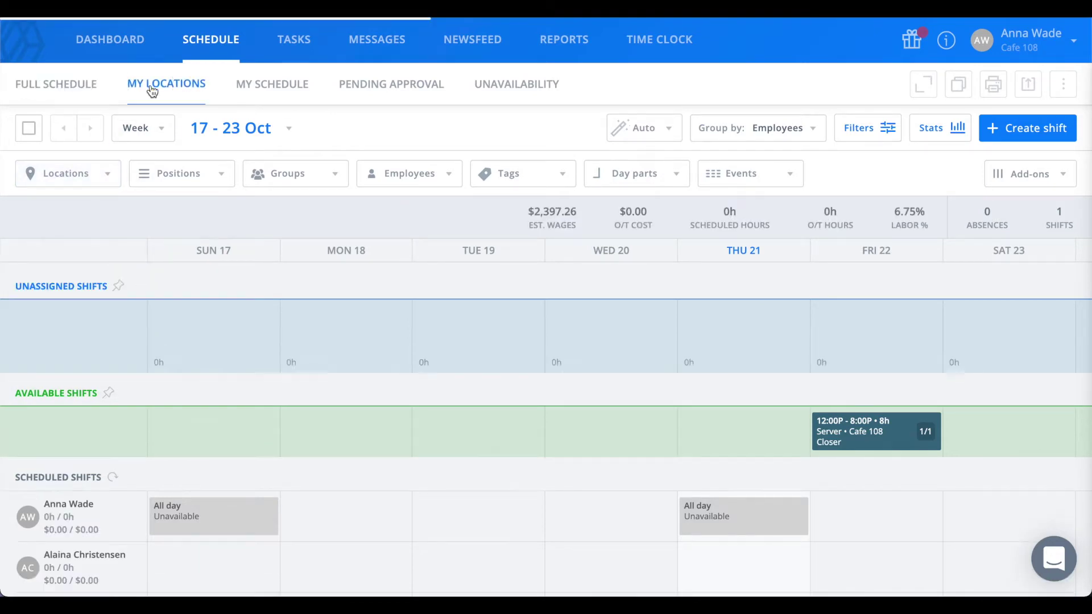
click(110, 178)
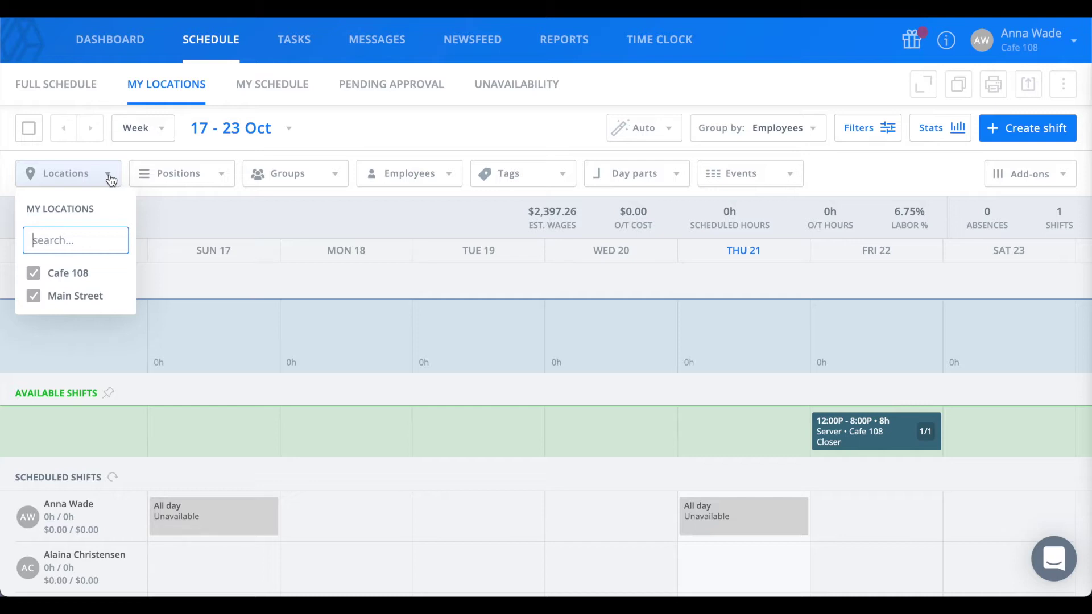
click(111, 180)
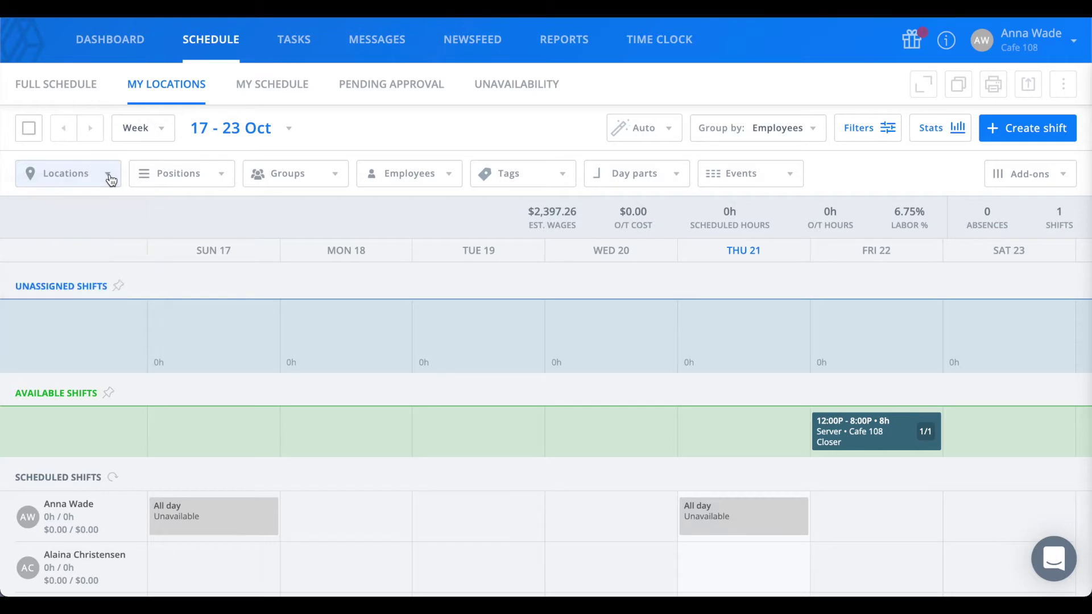
View the personal schedule, the shifts pending approval and the employees' unavailability
click(272, 90)
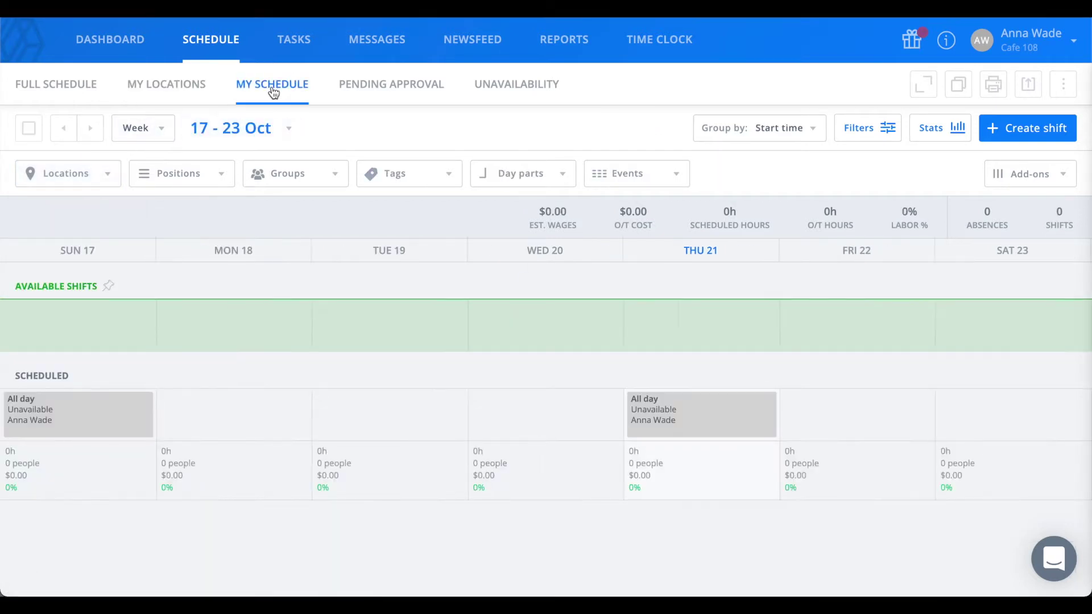
click(411, 92)
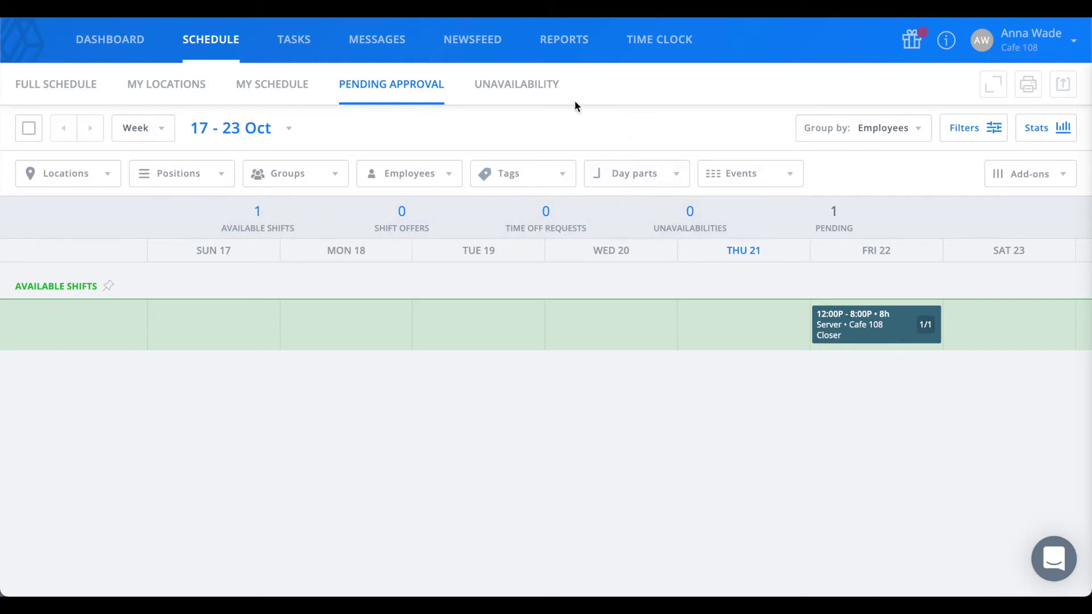
click(541, 91)
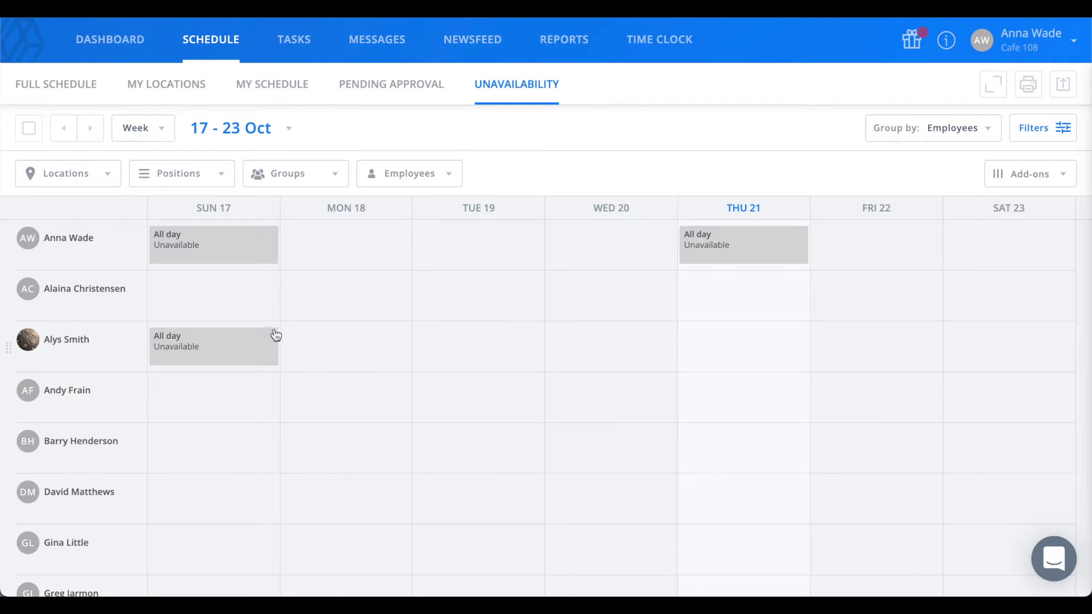
click(218, 357)
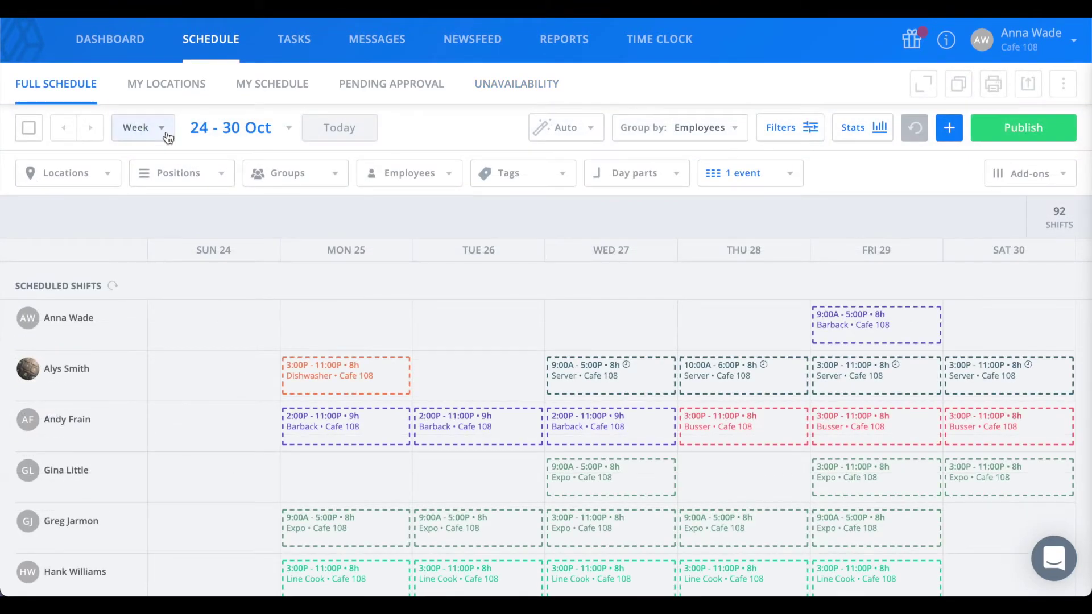
Show the full schedule by month and look through the October 2021 calendar
click(165, 135)
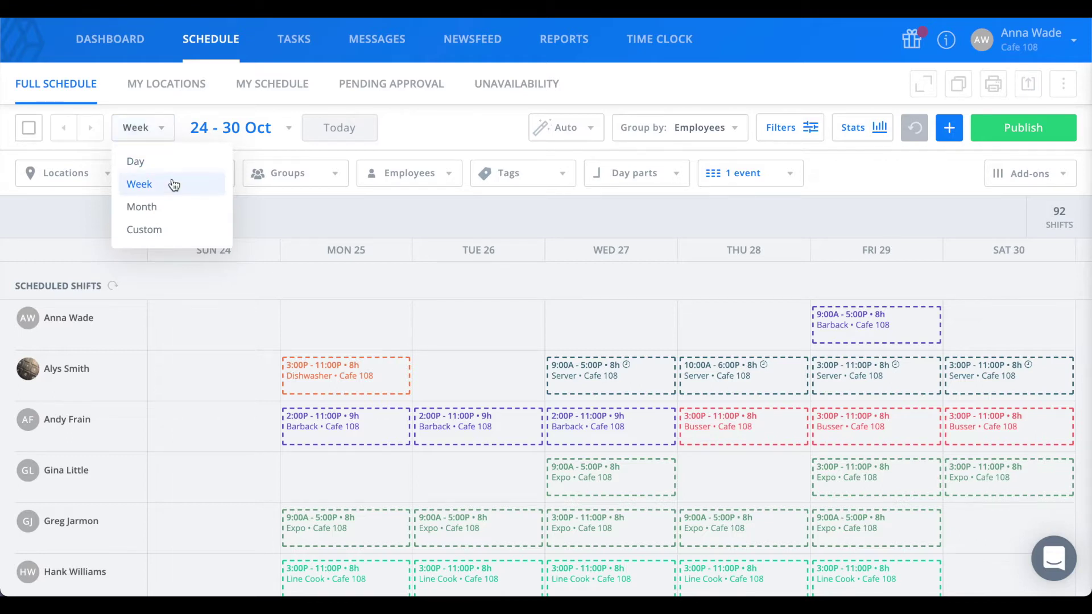
click(173, 213)
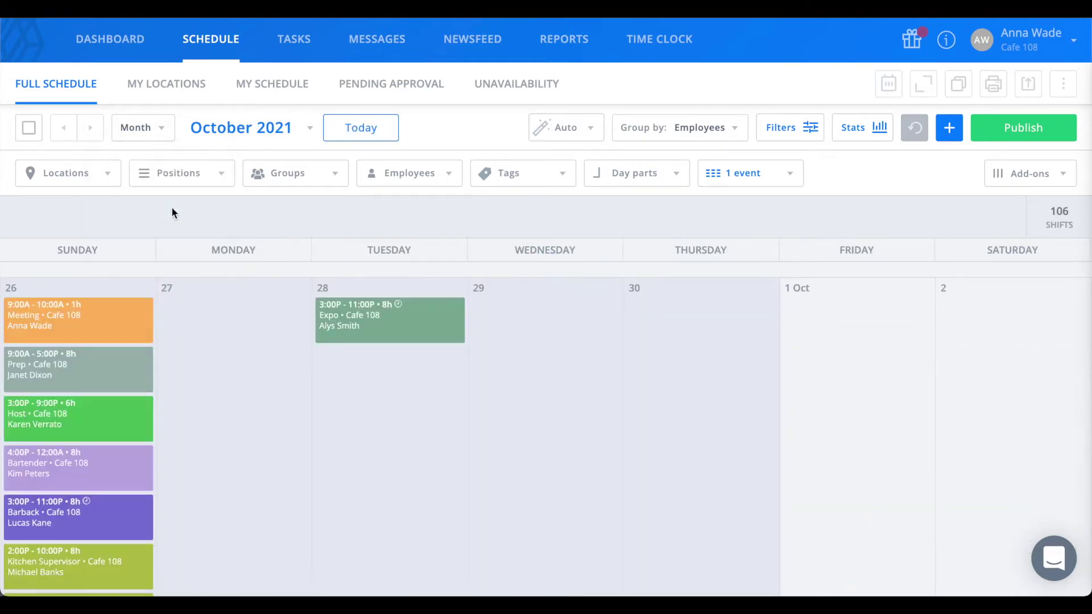
scroll(171, 207, down, 5)
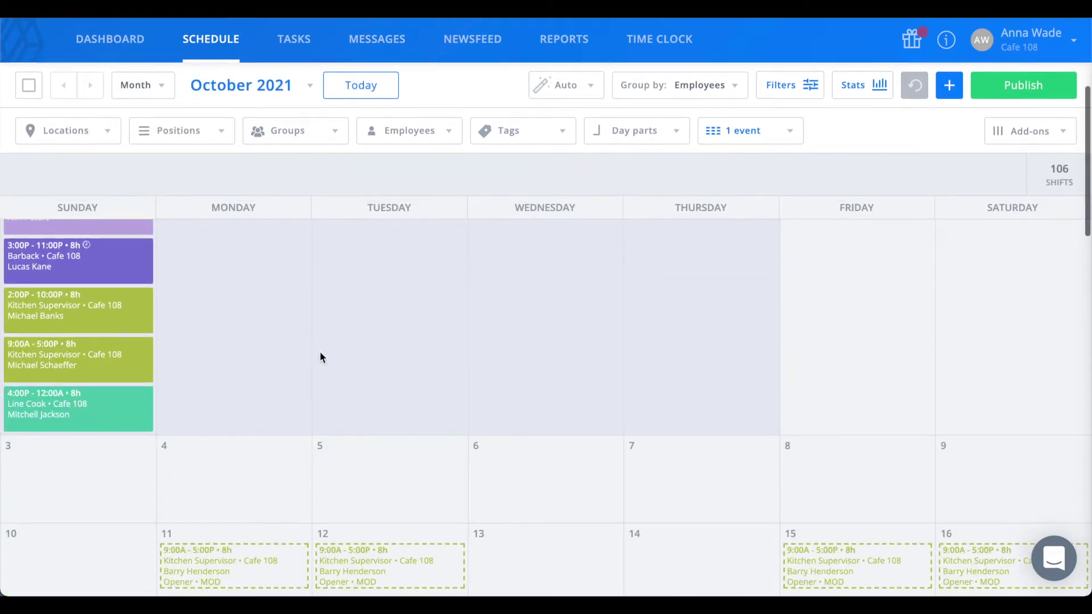
scroll(320, 351, up, 6)
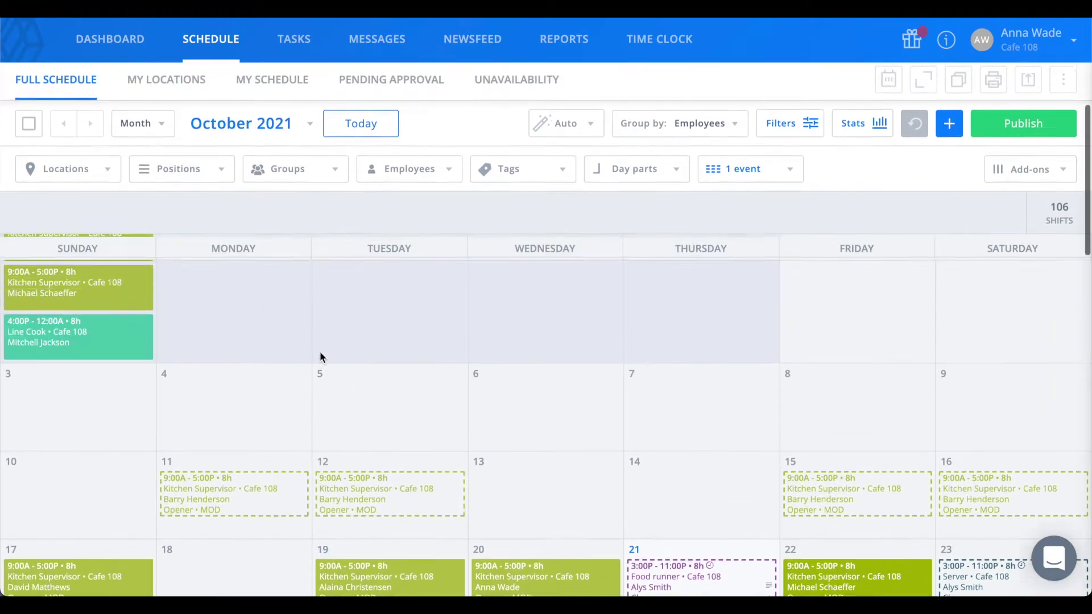
scroll(319, 357, up, 3)
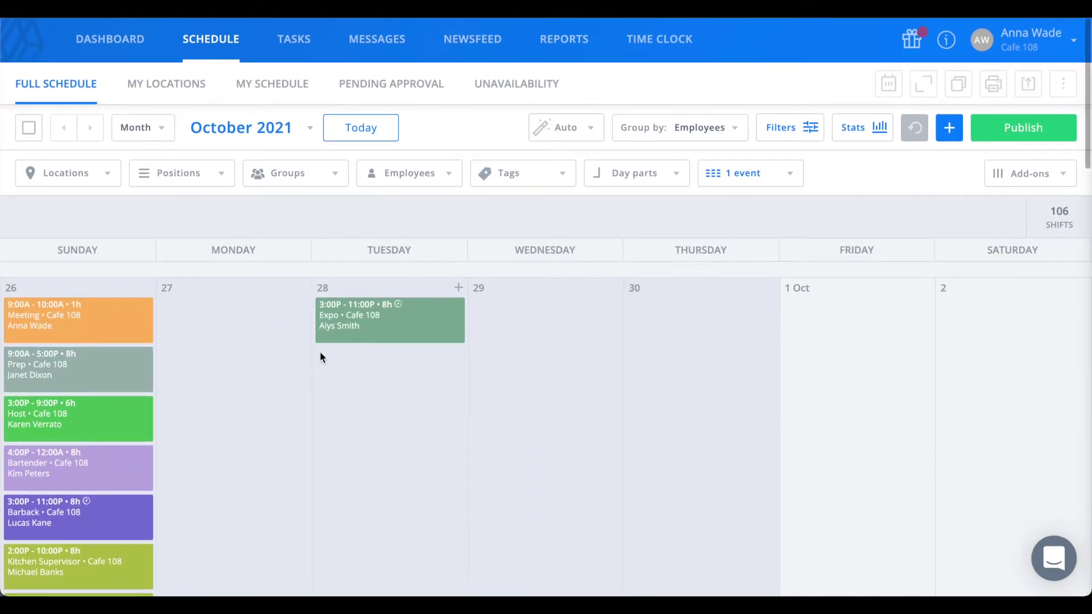
Change the October 2021 month view to the layout with one row per employee and look through the rows
click(892, 89)
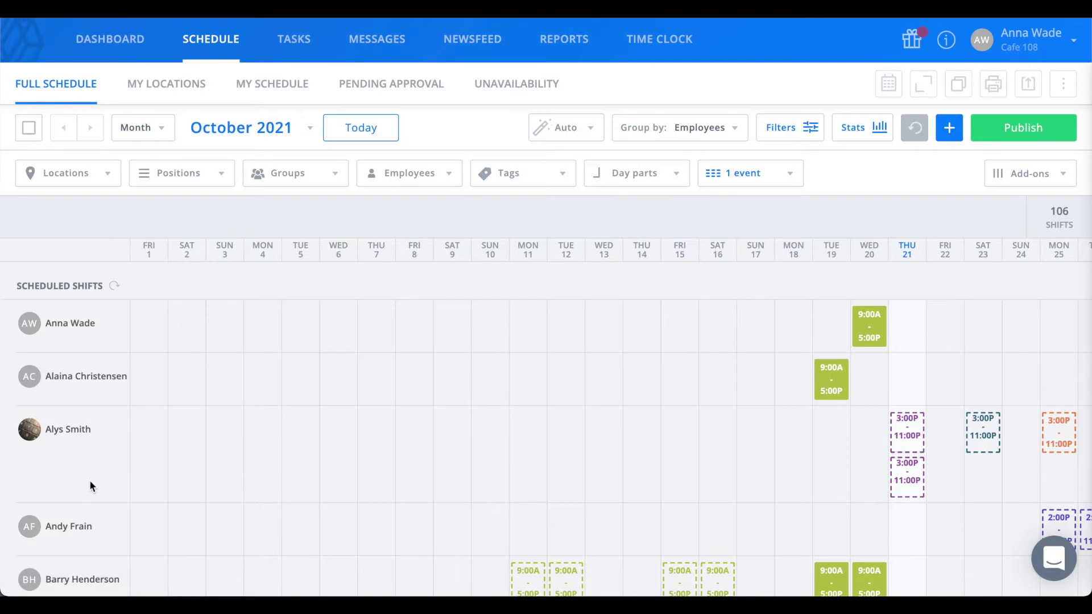
scroll(93, 524, down, 5)
scroll(94, 524, down, 3)
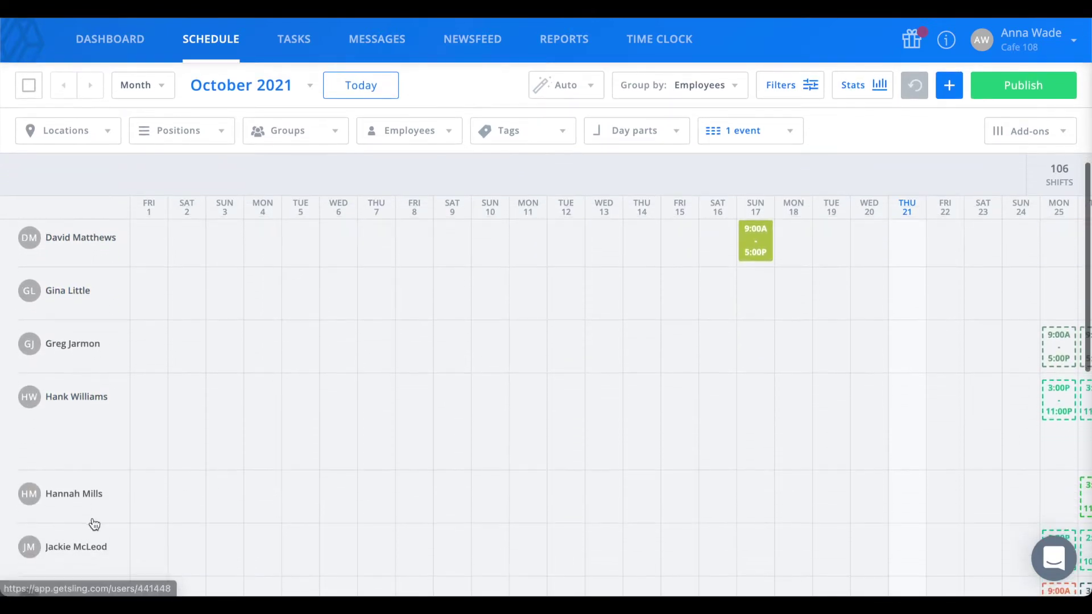
scroll(94, 523, up, 10)
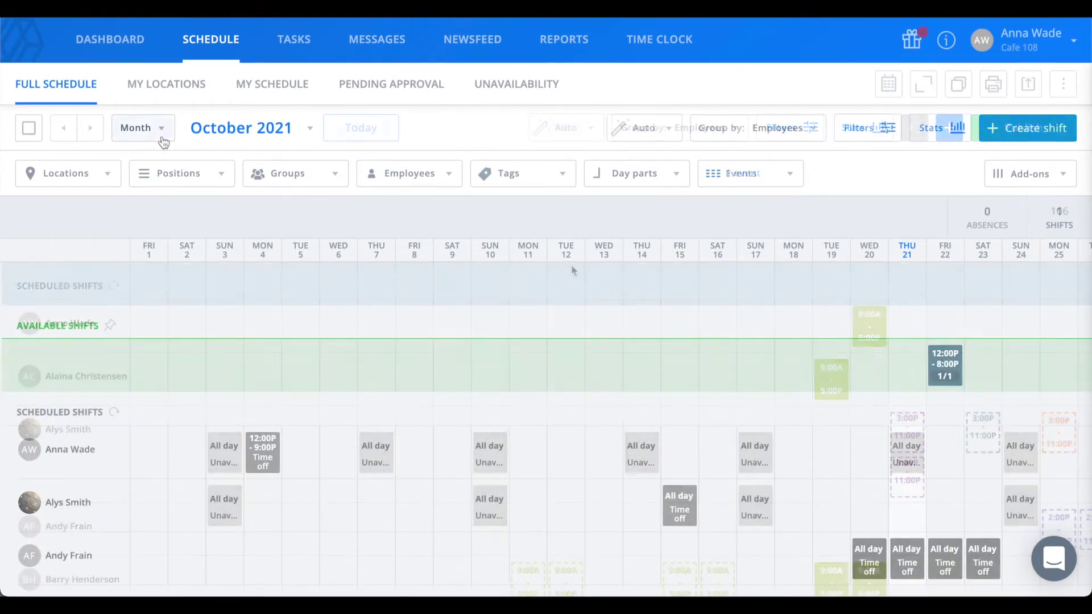
Set the schedule to a custom date range from October 1 to December 31, 2021
click(159, 135)
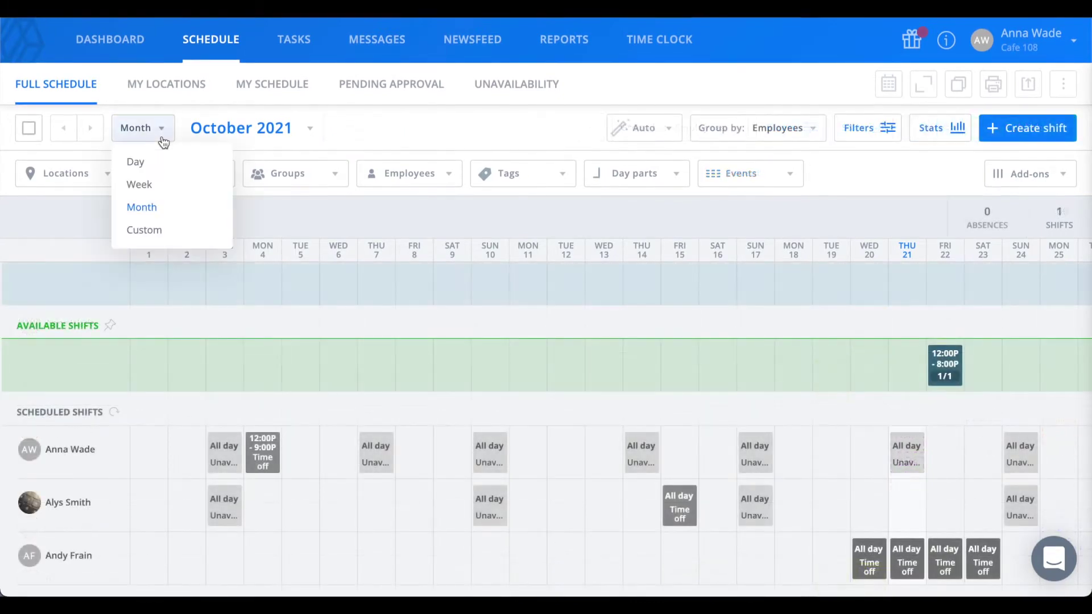
click(172, 229)
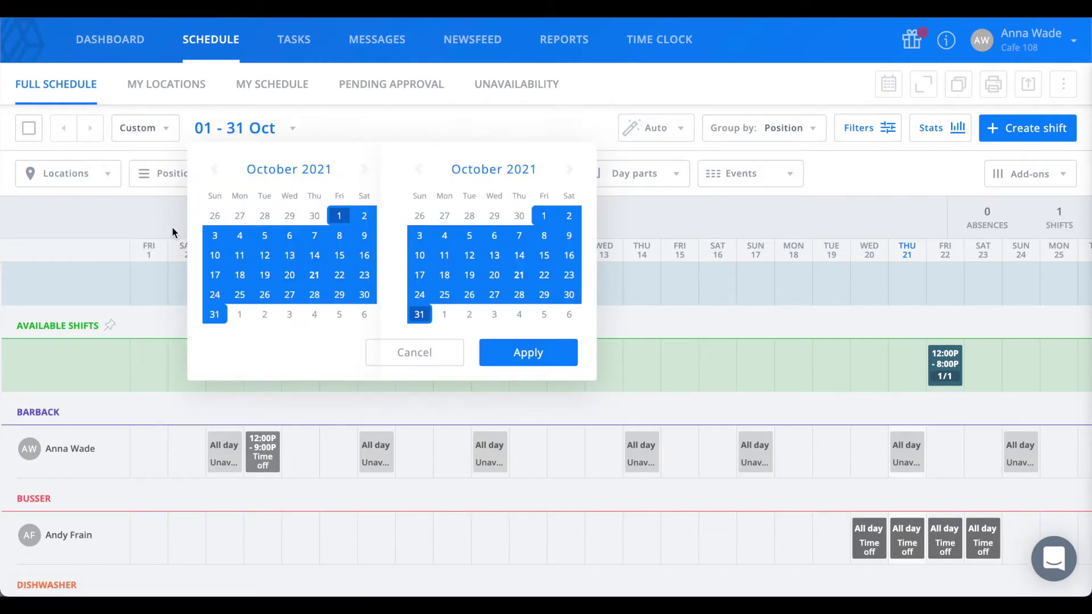
click(568, 173)
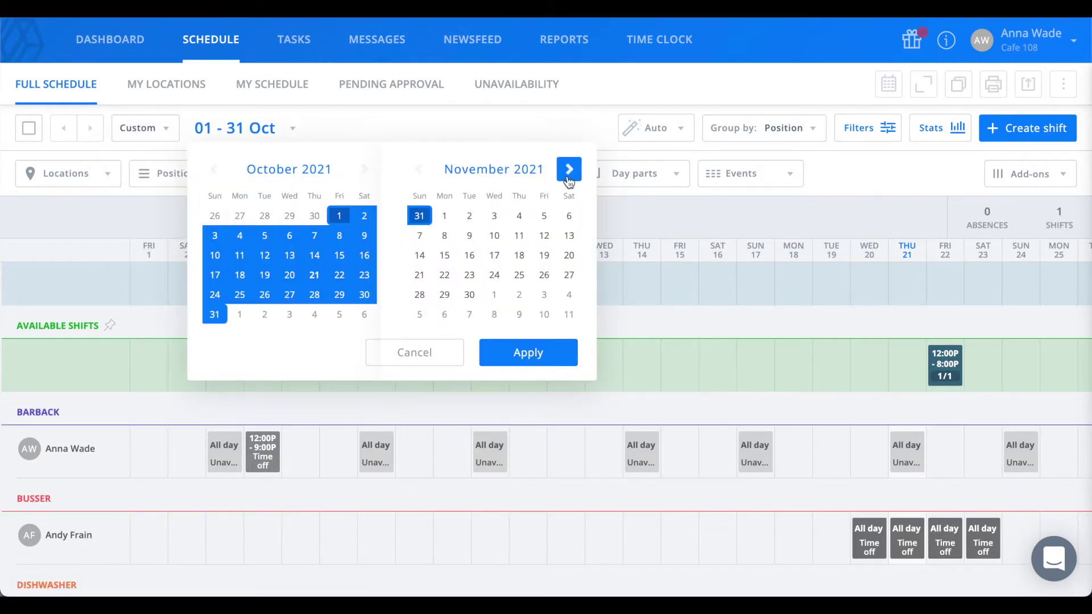
click(568, 176)
click(544, 294)
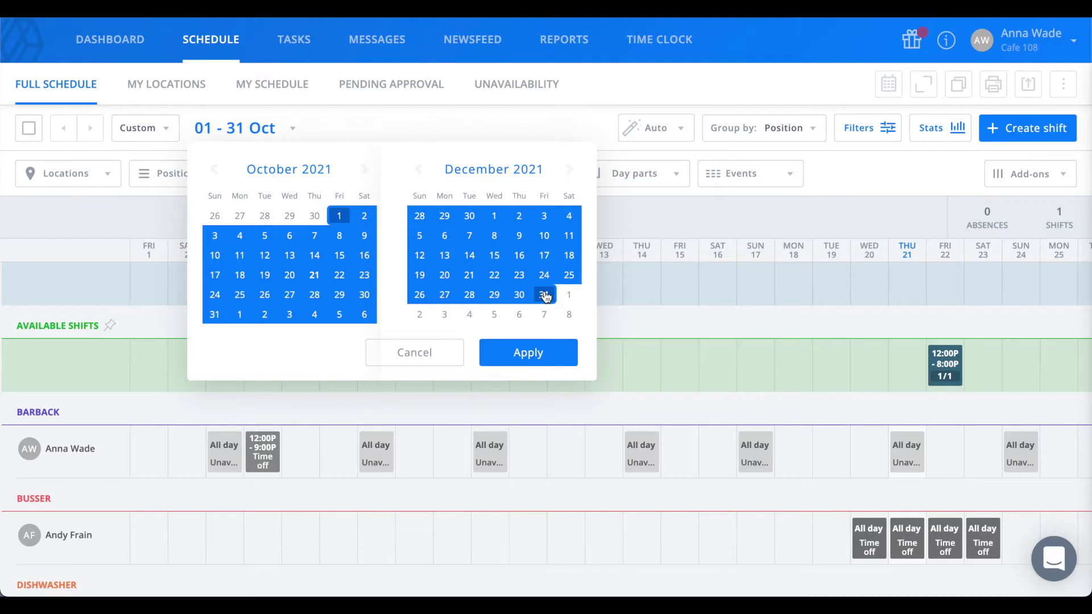
click(550, 357)
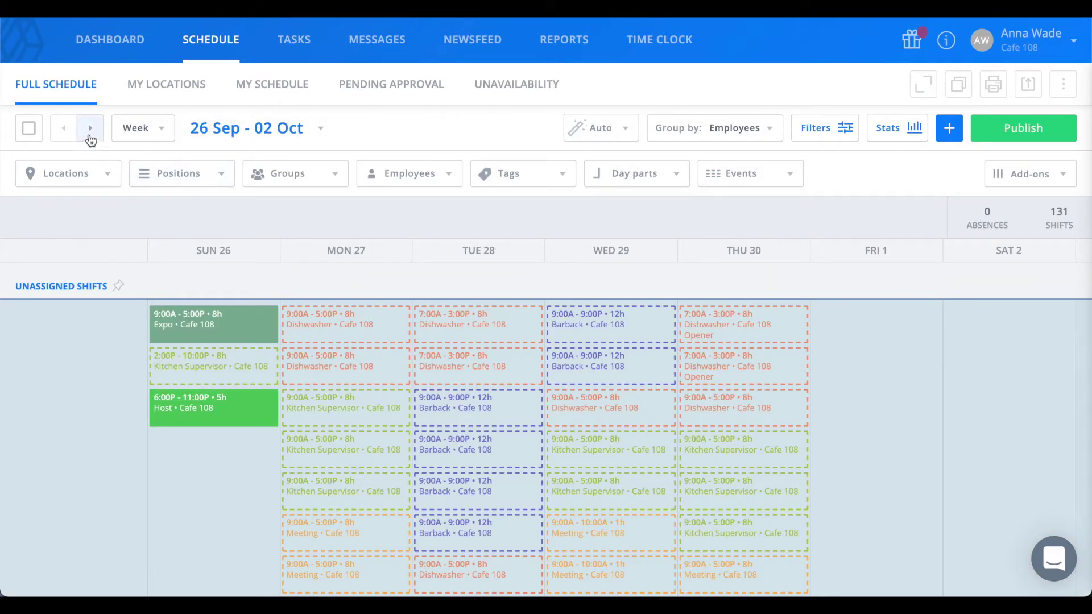
Move the weekly schedule back and forward one week, and choose the week of October 24 to 30, 2021
click(64, 135)
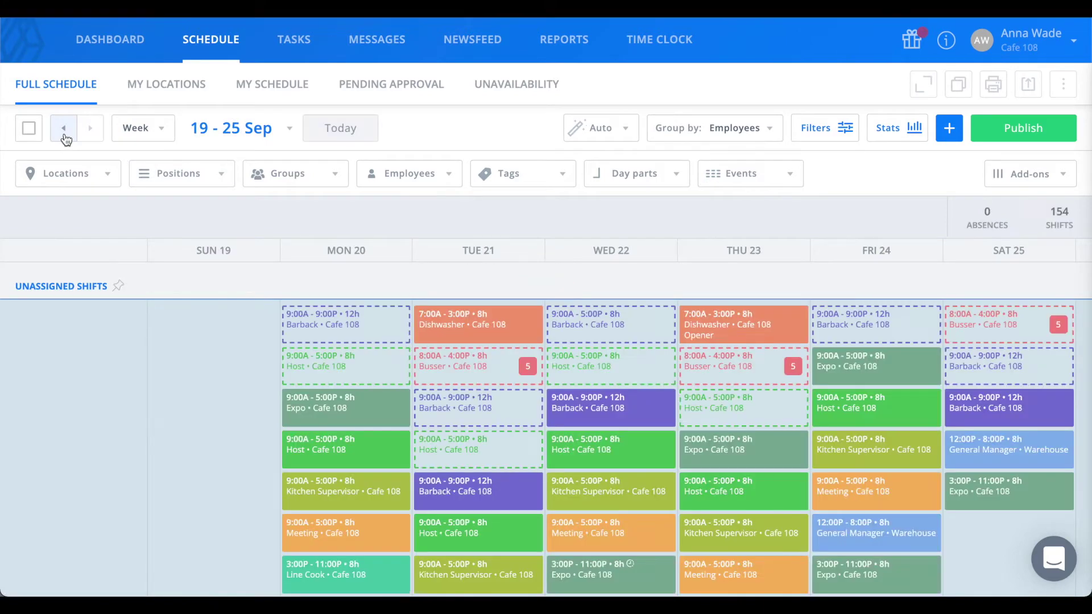
click(90, 134)
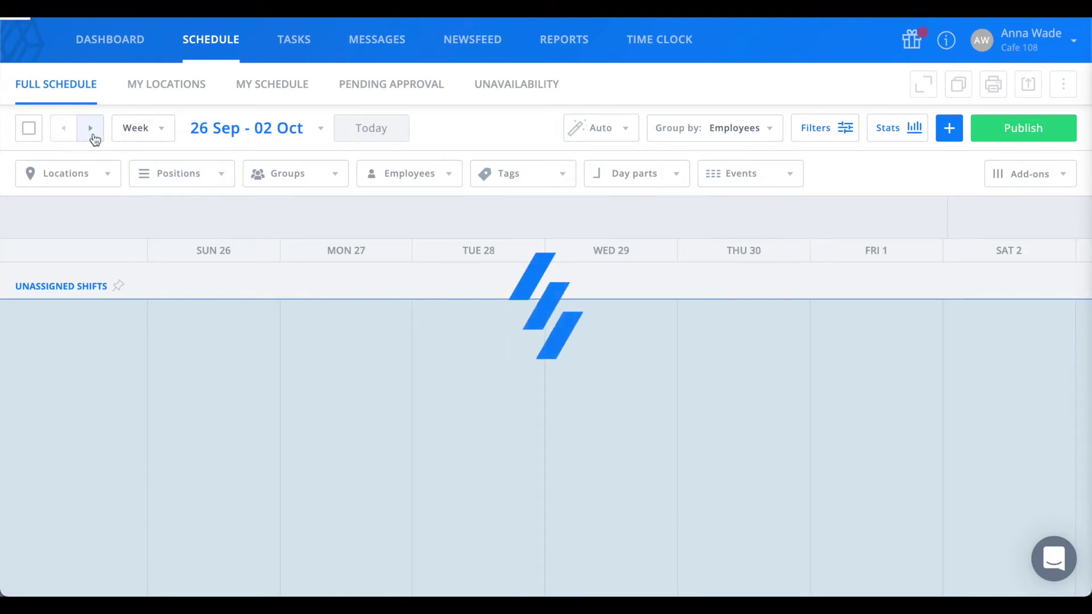
click(277, 131)
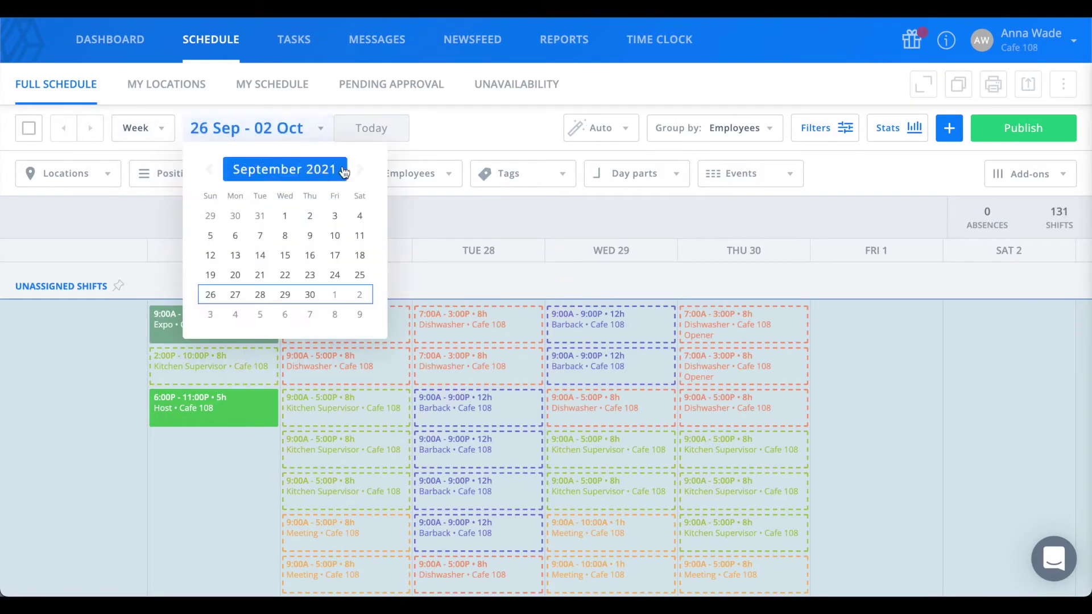
click(360, 171)
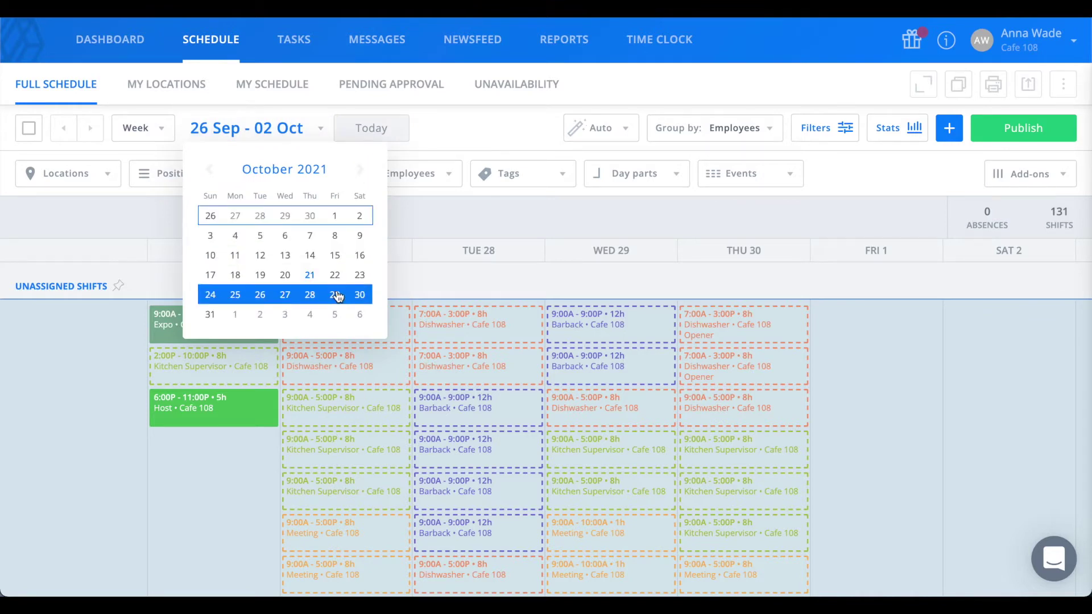
click(338, 297)
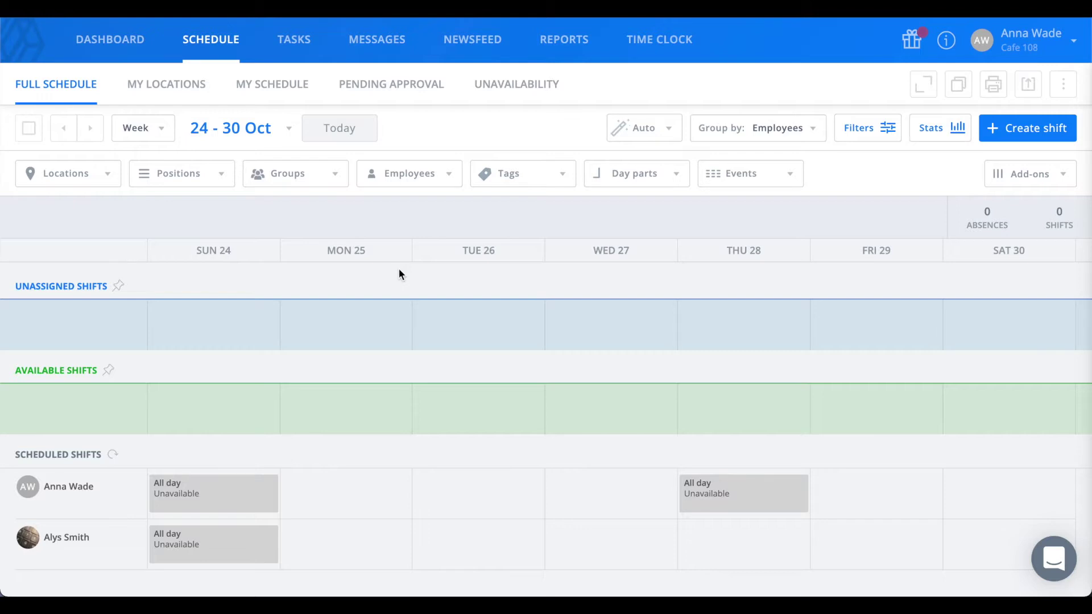
Look through the schedule's grouping options and the Locations, Positions, Groups and Employees filters
click(810, 135)
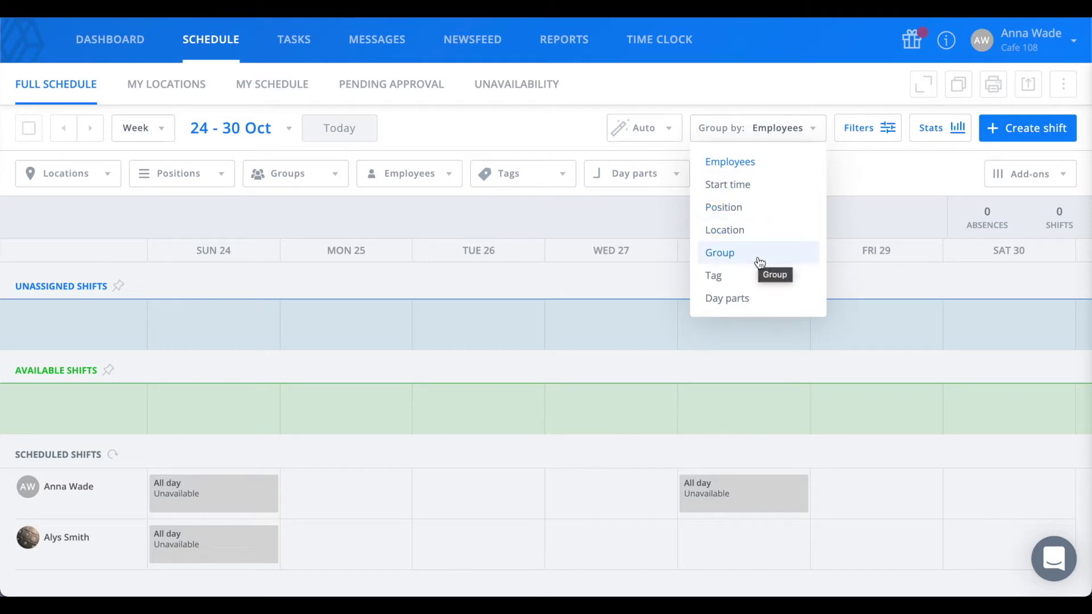
click(760, 300)
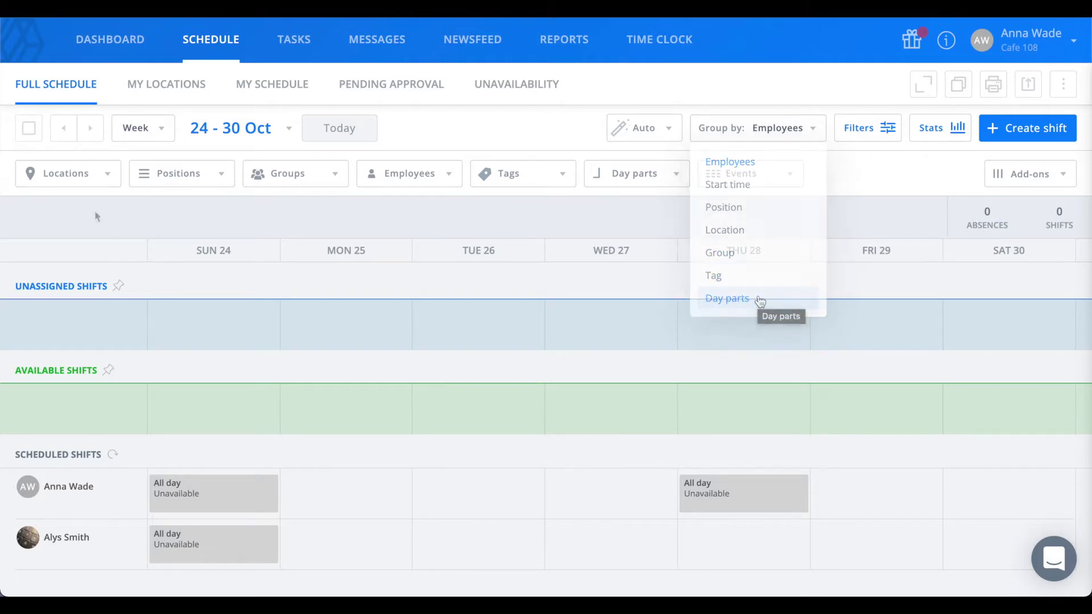
click(105, 176)
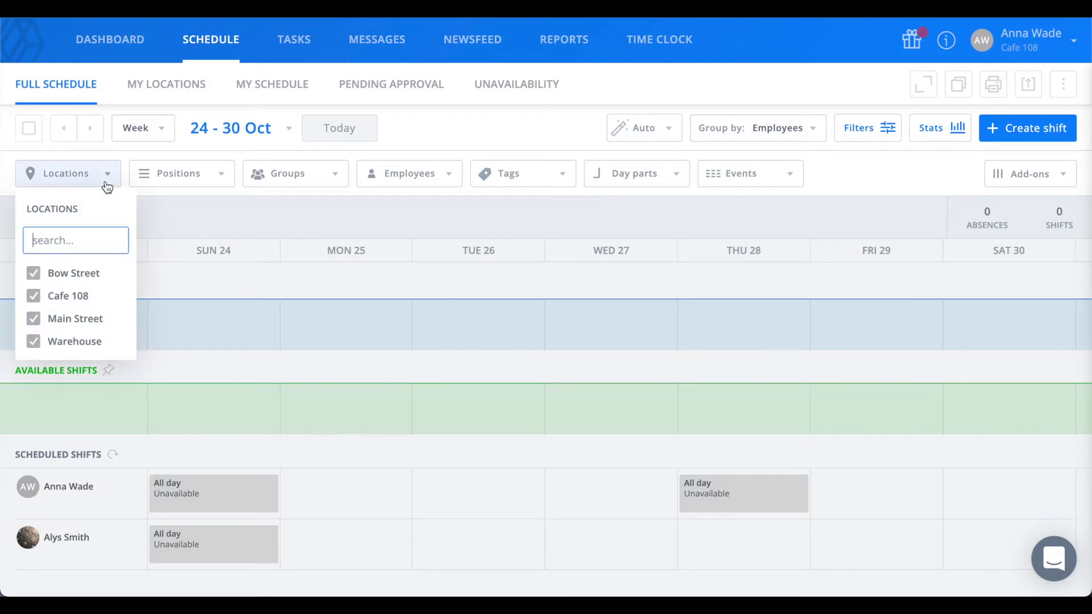
click(230, 177)
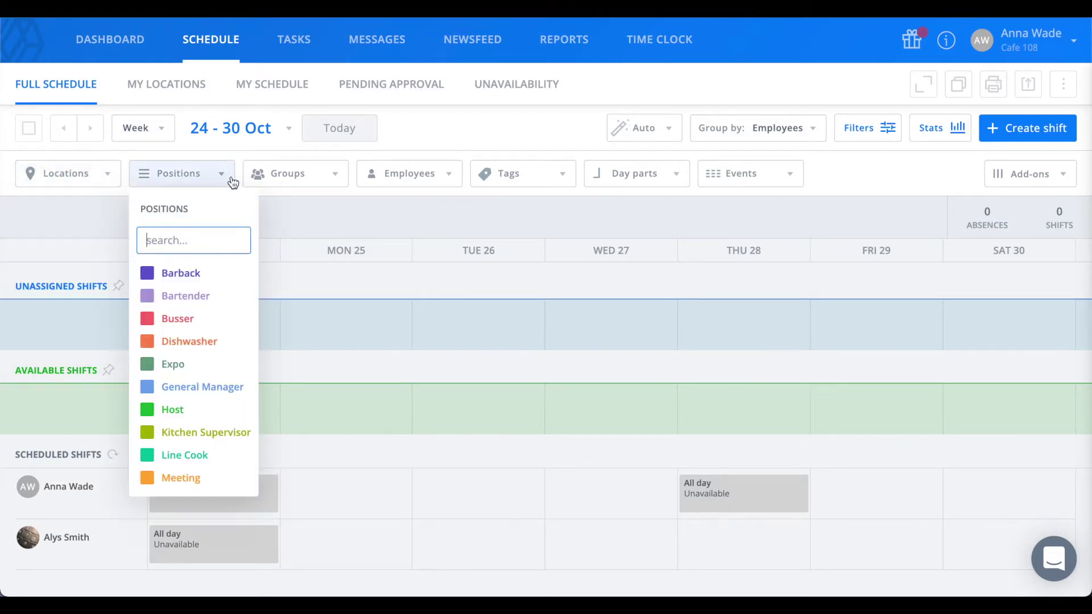
click(336, 178)
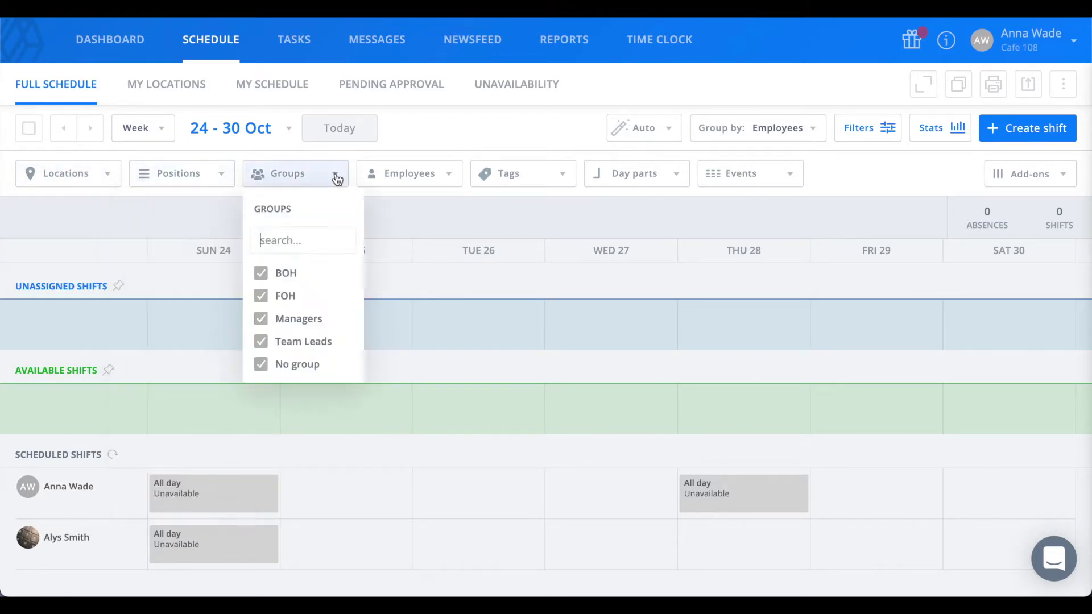
click(446, 177)
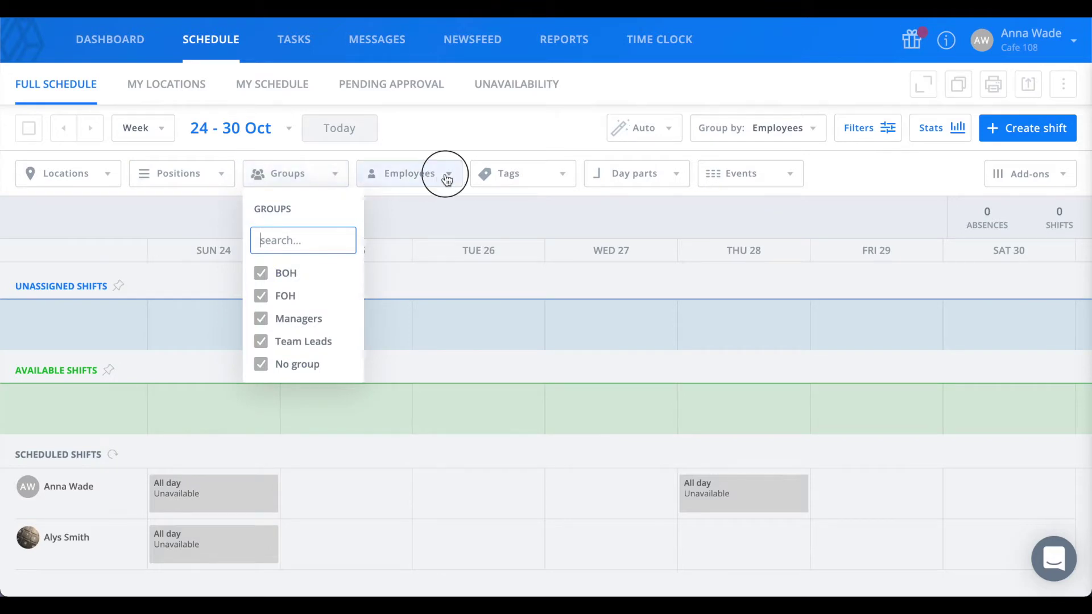
click(446, 178)
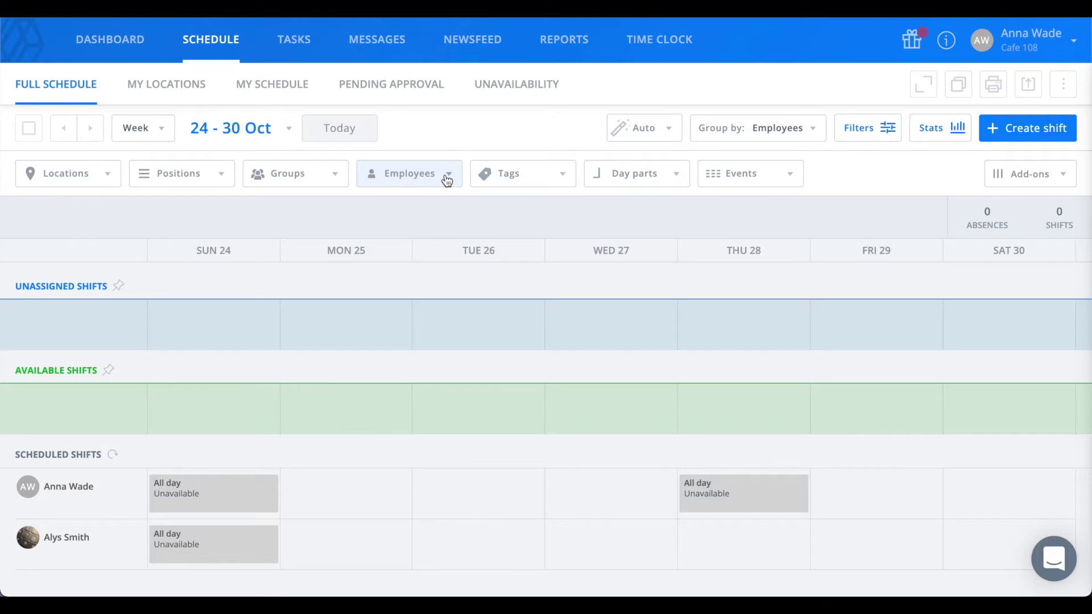
Try the position filter with only Bartender, clear it, and exclude Dishwasher from the positions
click(166, 175)
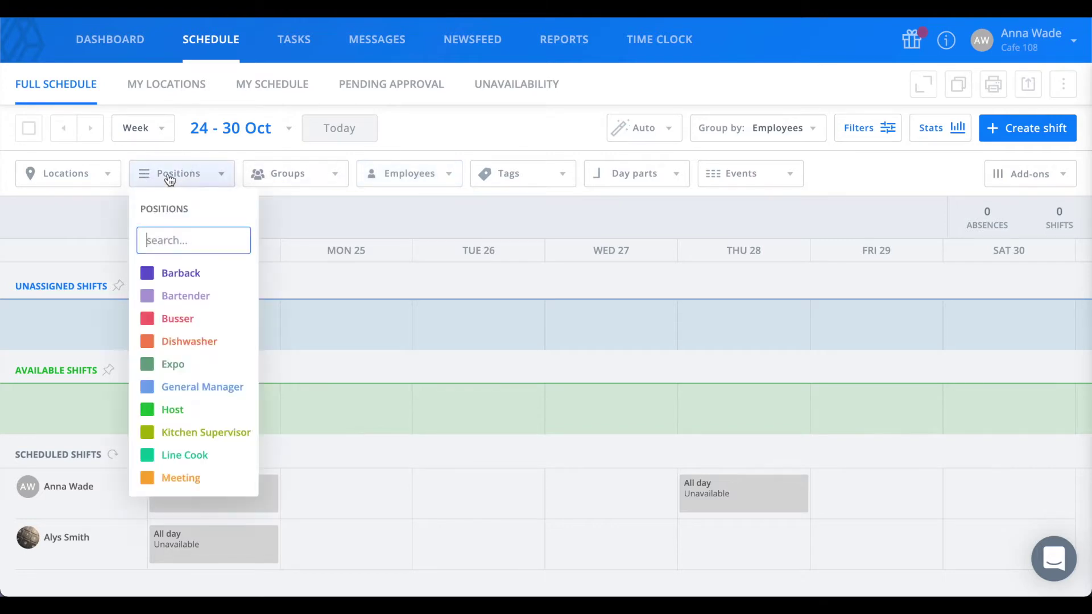
click(202, 296)
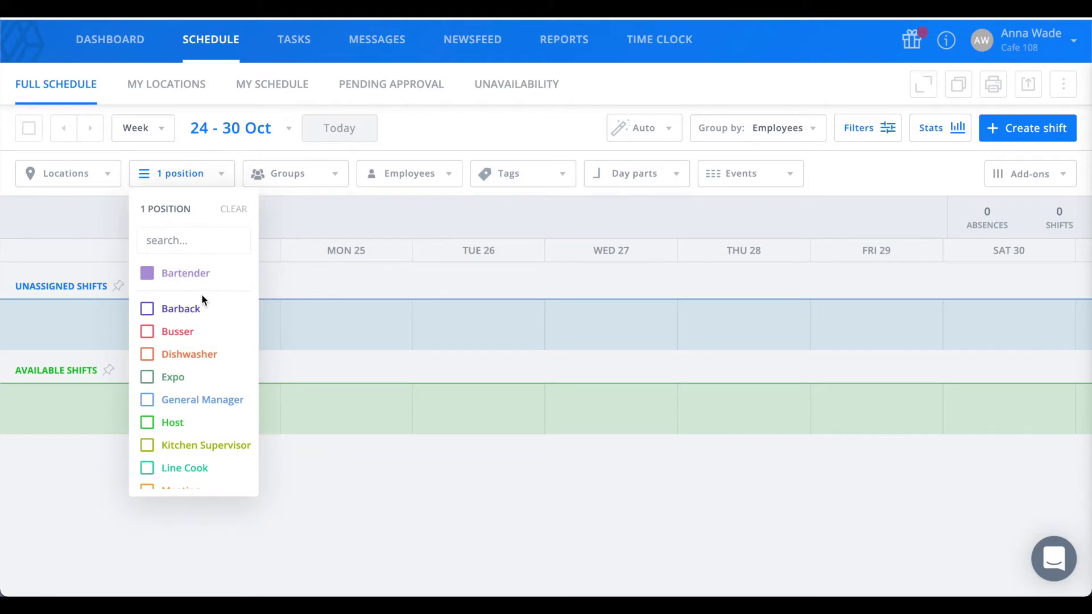
click(233, 209)
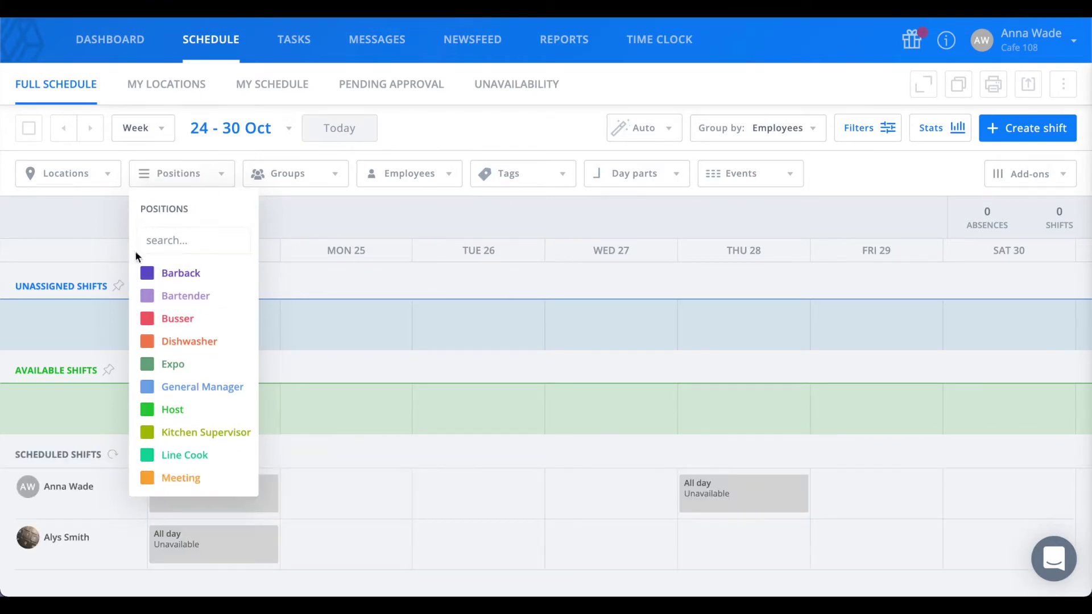
click(147, 342)
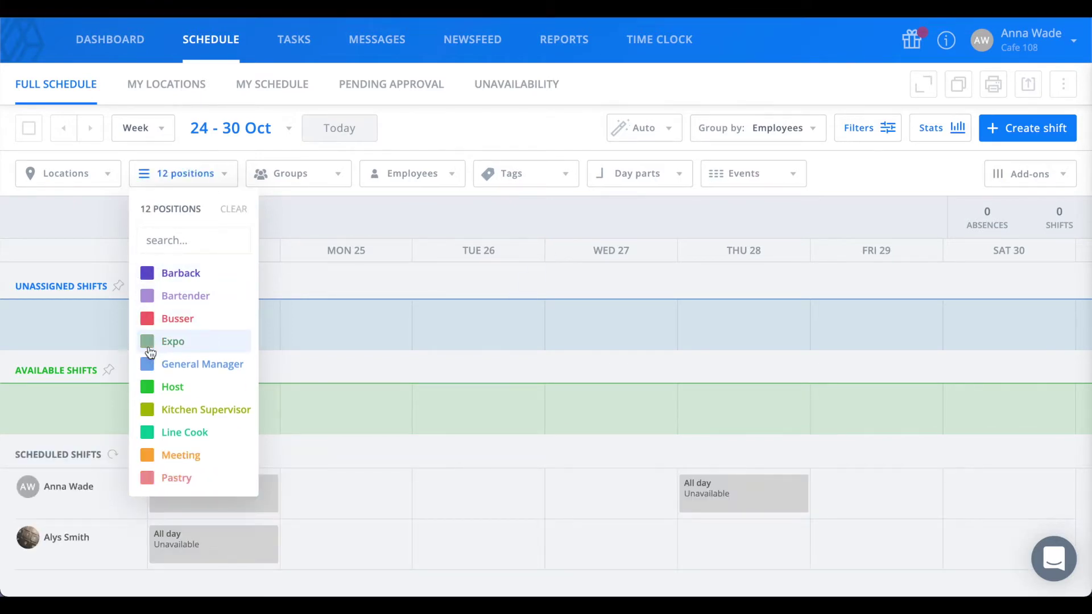
scroll(149, 353, down, 3)
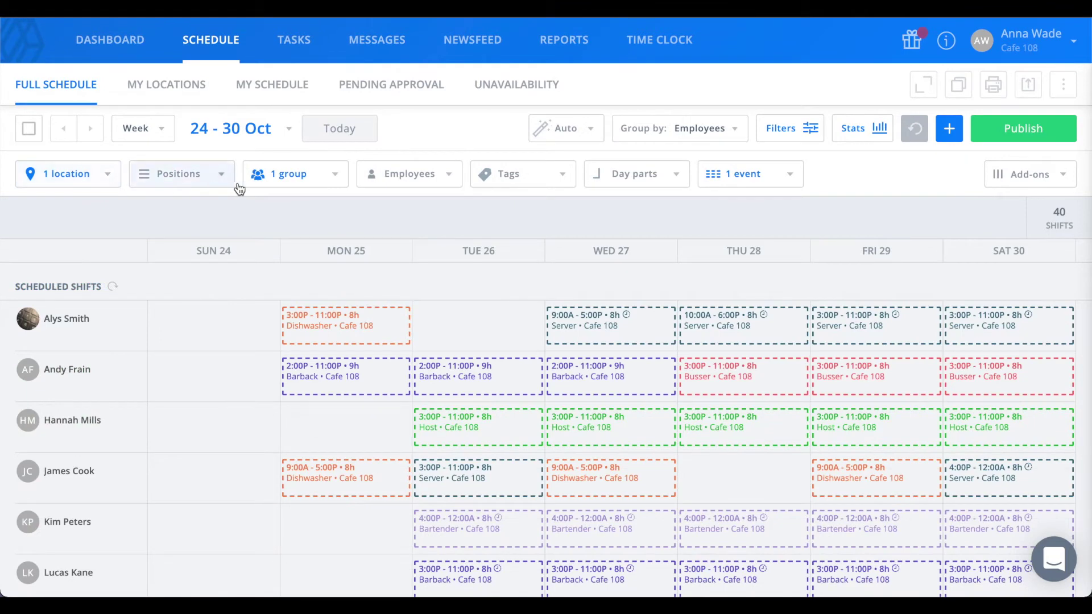
View the week of October 24 to 30 in My Locations and in My Schedule
click(198, 96)
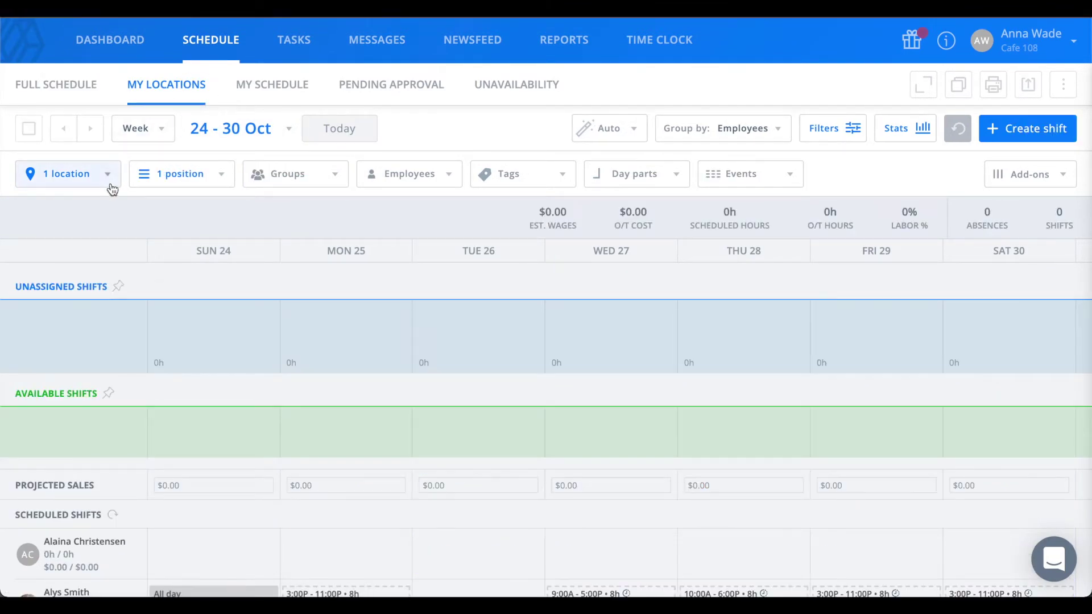
click(260, 102)
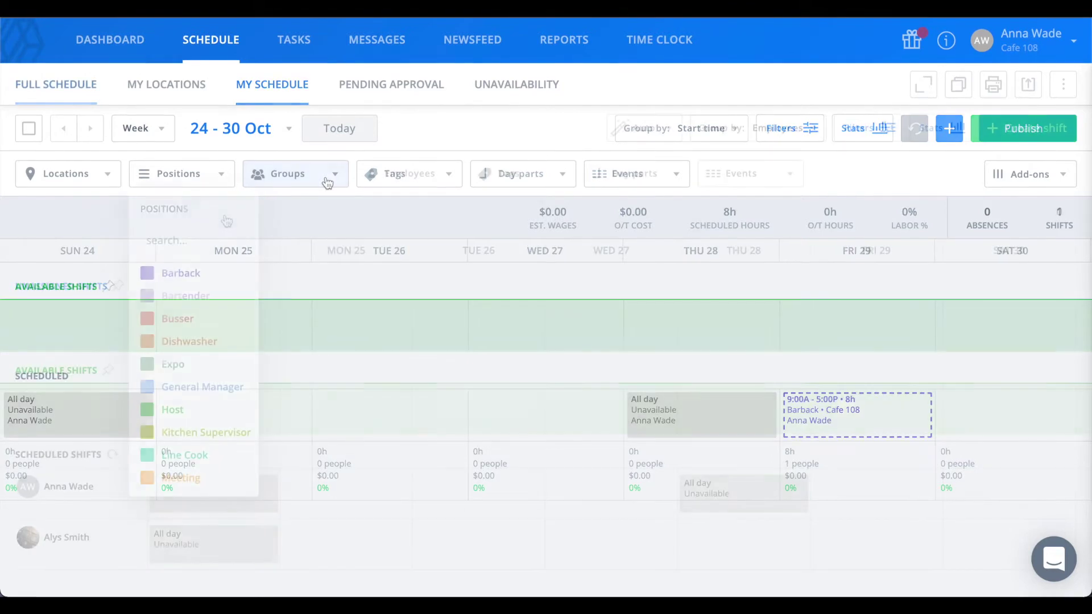
Filter the full schedule to the Bartender position and the Cafe 108 location
click(183, 298)
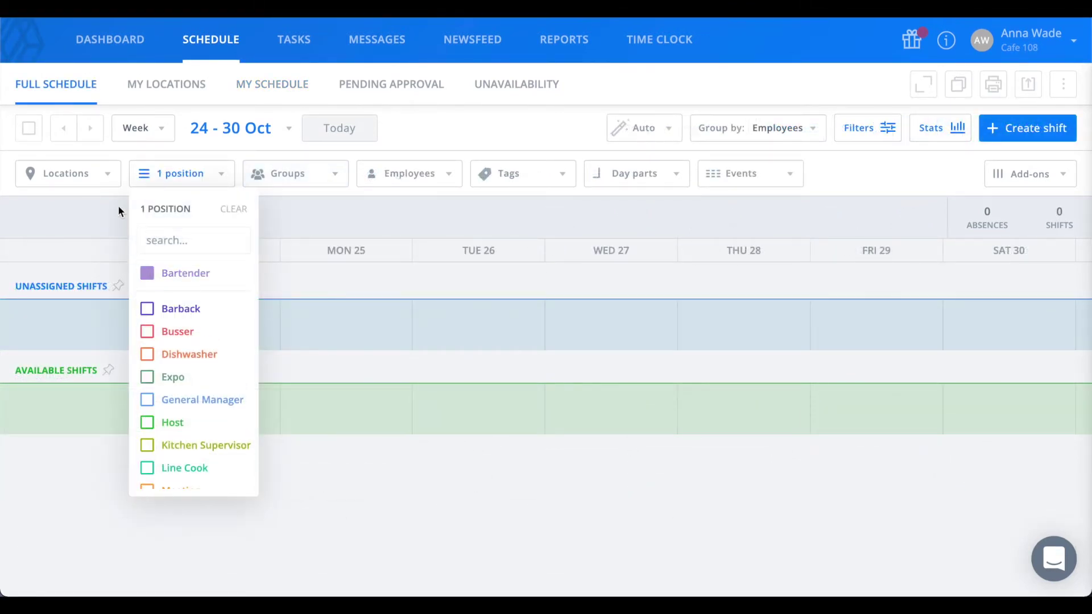
click(102, 175)
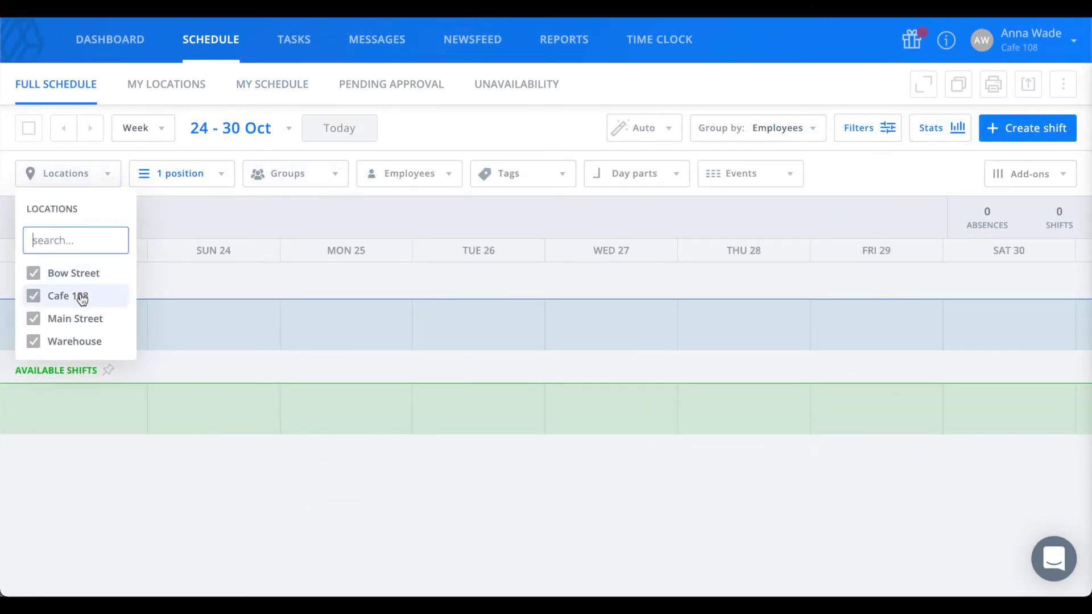
click(81, 297)
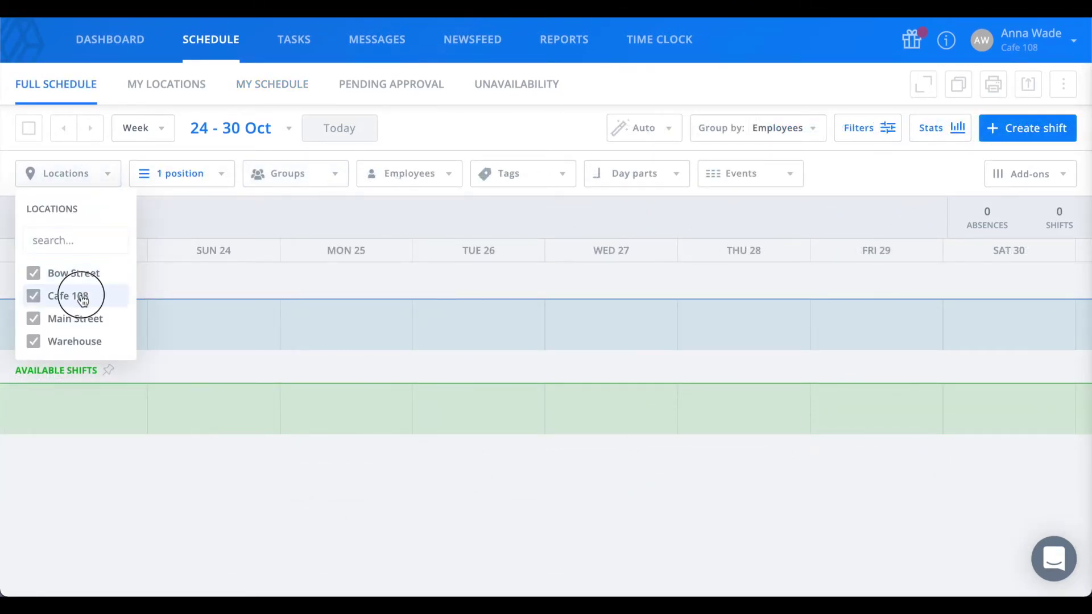
click(152, 228)
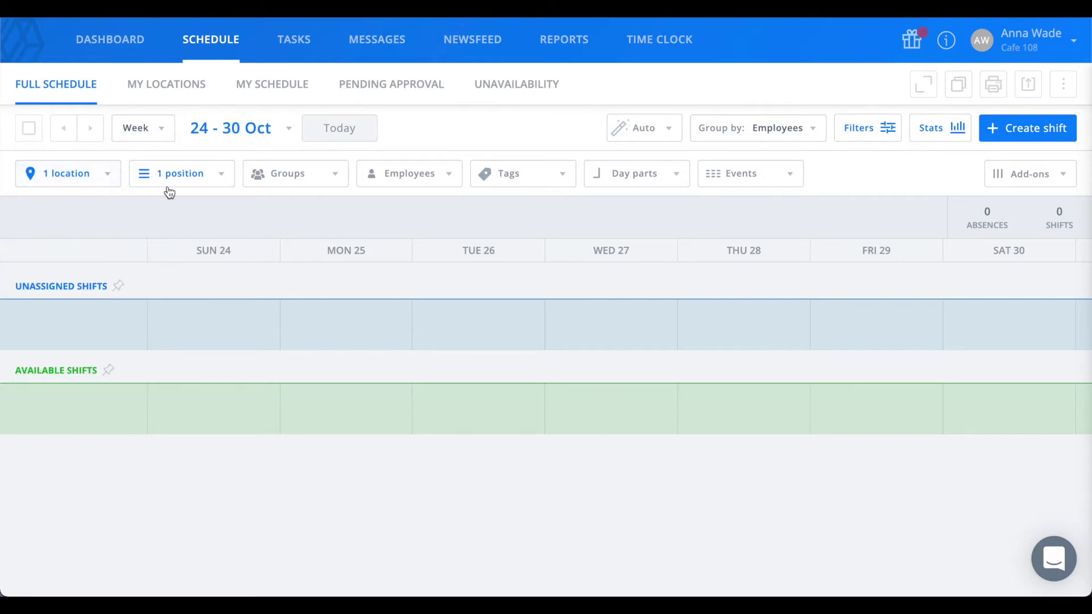
Limit the schedule's events to scheduled shifts and turn on the Empty rows add-on
click(1020, 129)
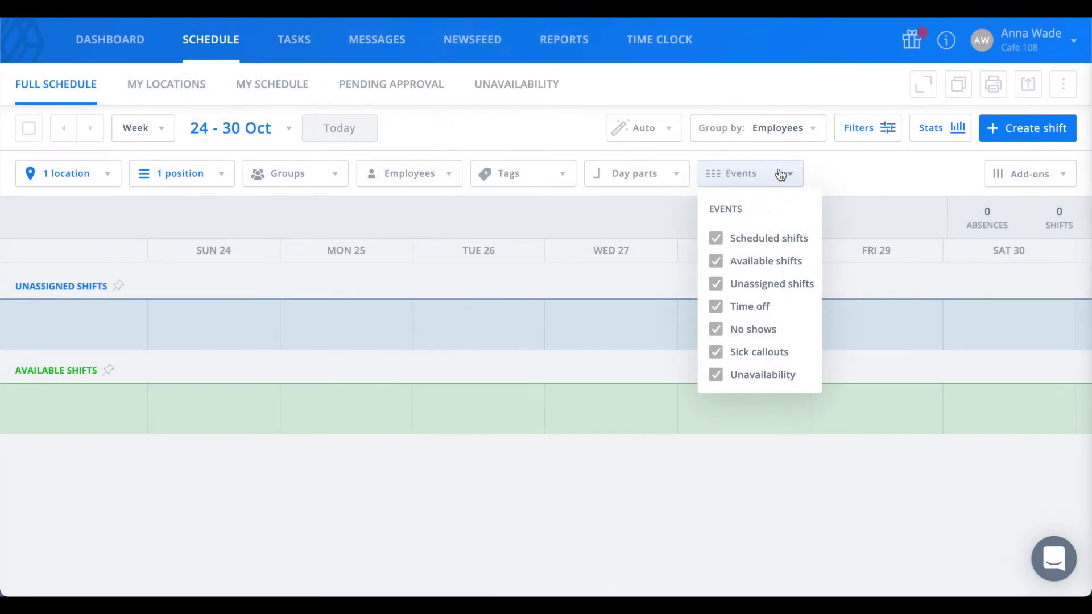
click(774, 239)
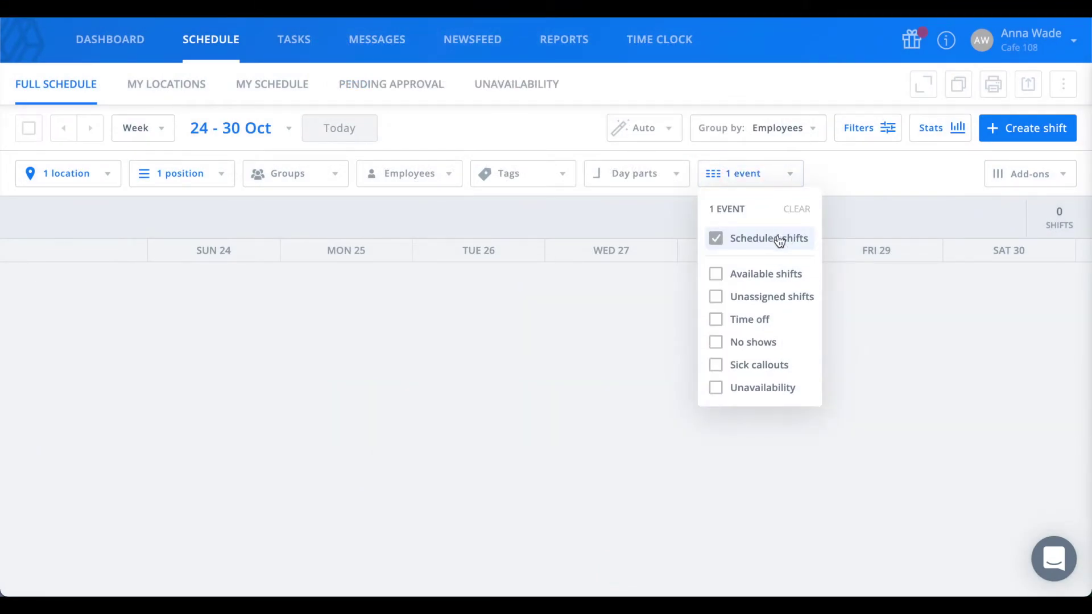
click(1024, 174)
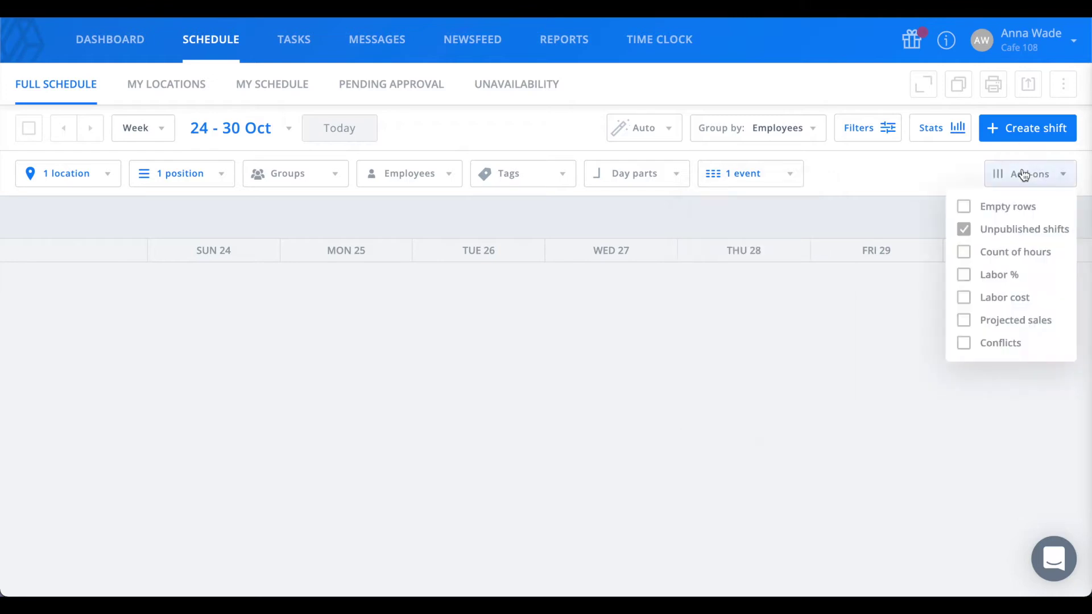
click(962, 210)
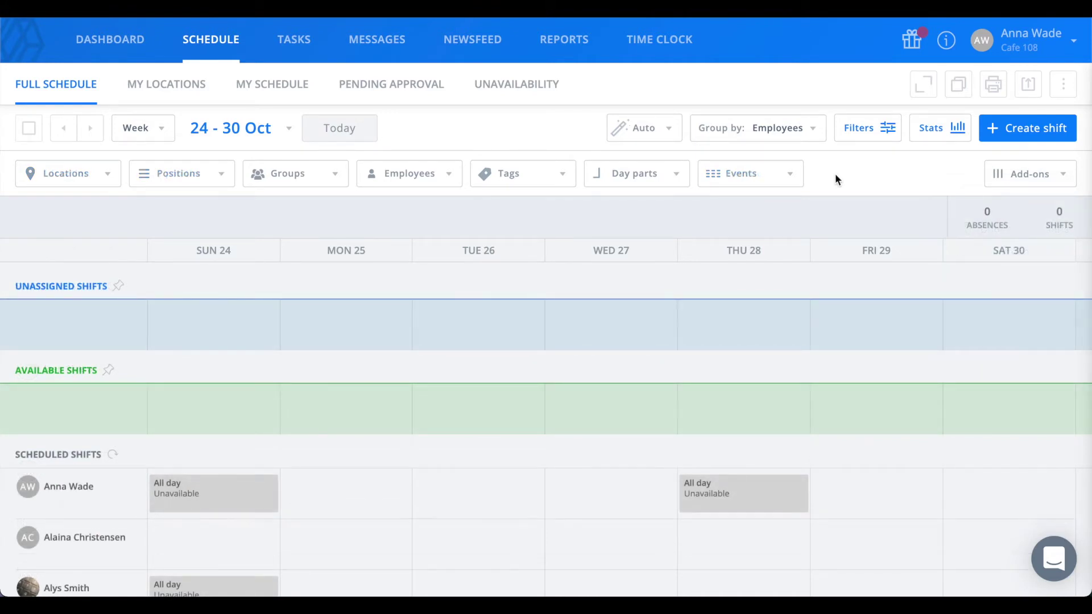
Open and close a blank new shift form, and start a shift from the first employee's row on Wednesday, October 27
click(1023, 131)
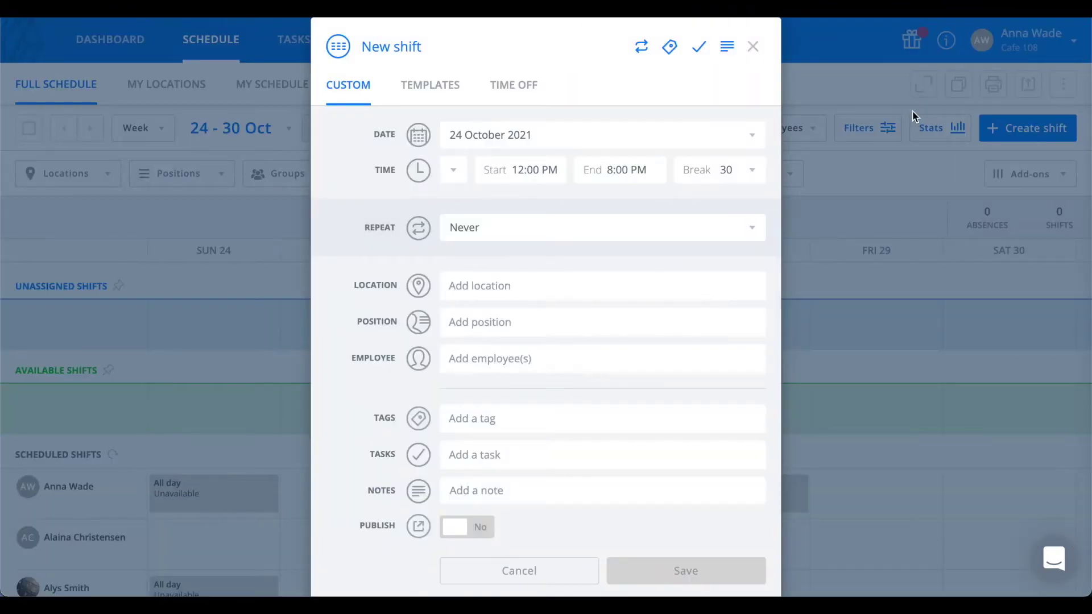
click(753, 48)
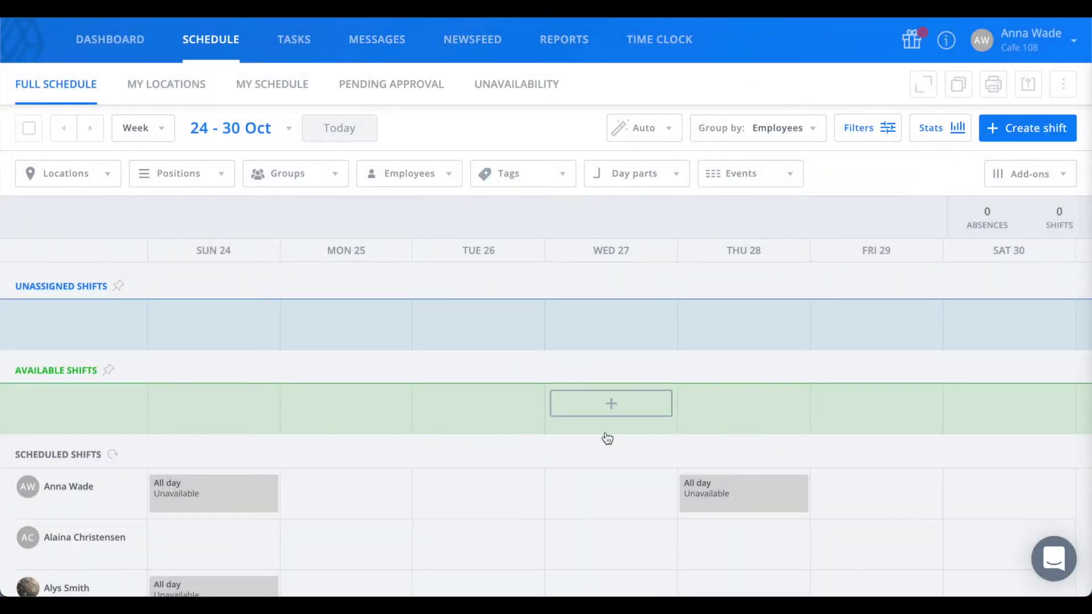
mouse_move(597, 495)
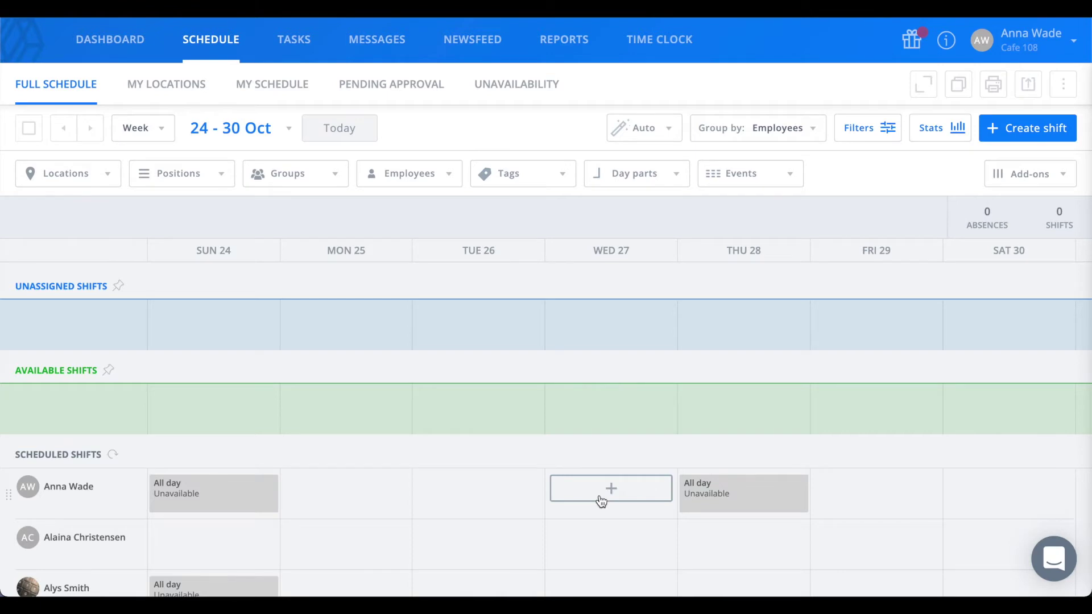
click(601, 501)
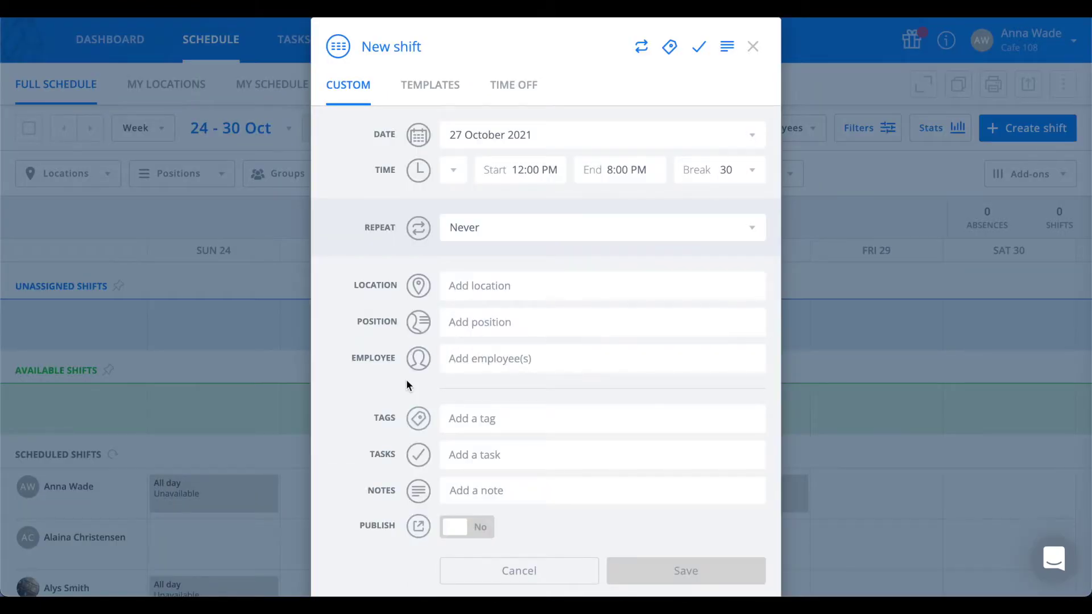
Set the new shift's start time to 2:00 PM and its end time to 8:50 PM
click(527, 171)
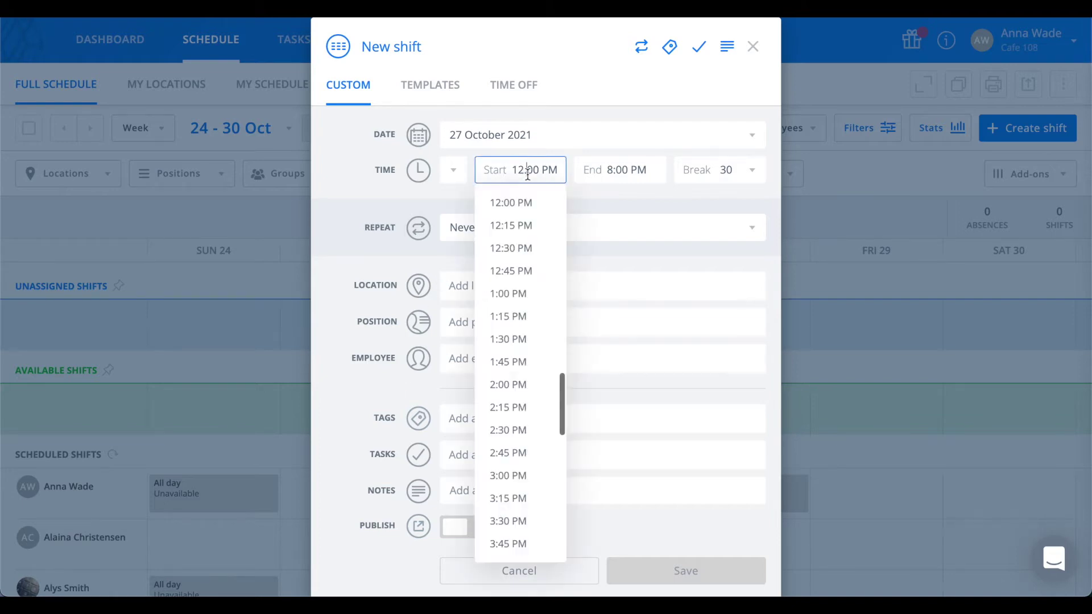
click(508, 385)
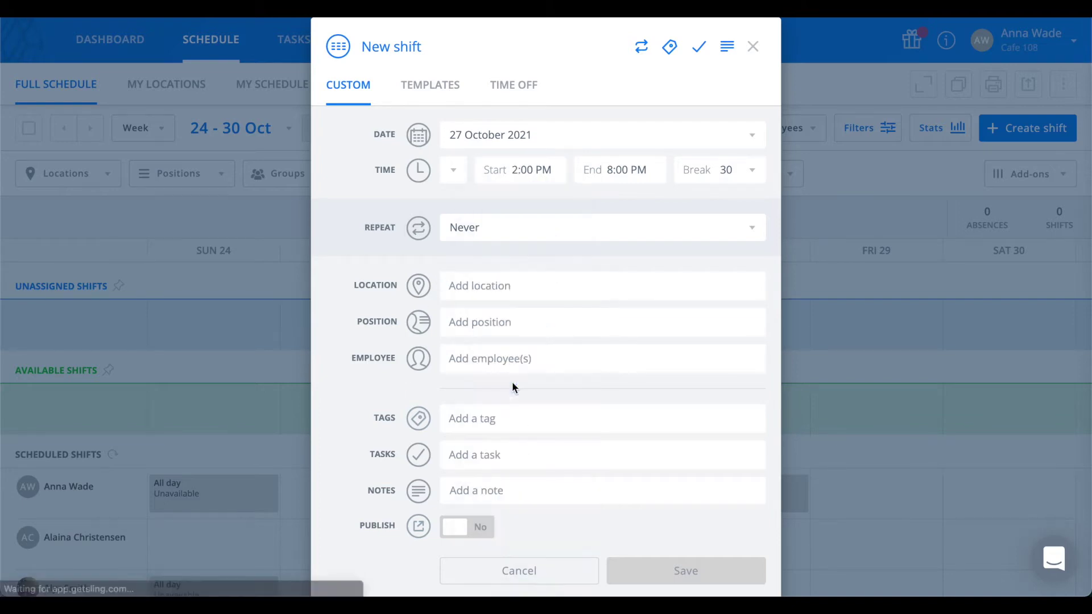
click(620, 169)
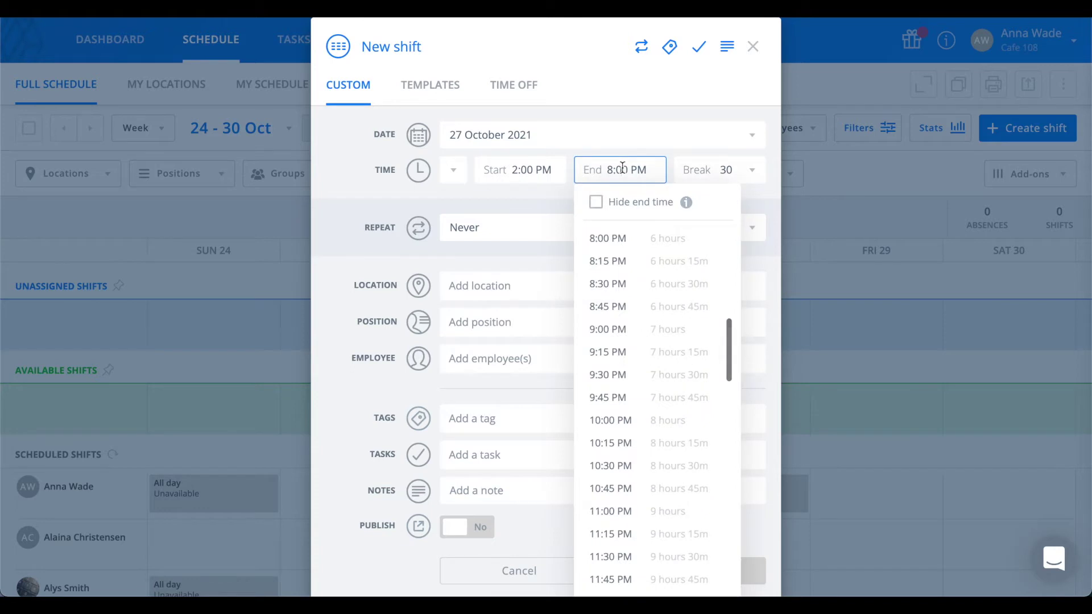
key(BackSpace)
key(BackSpace)
key(BackSpace)
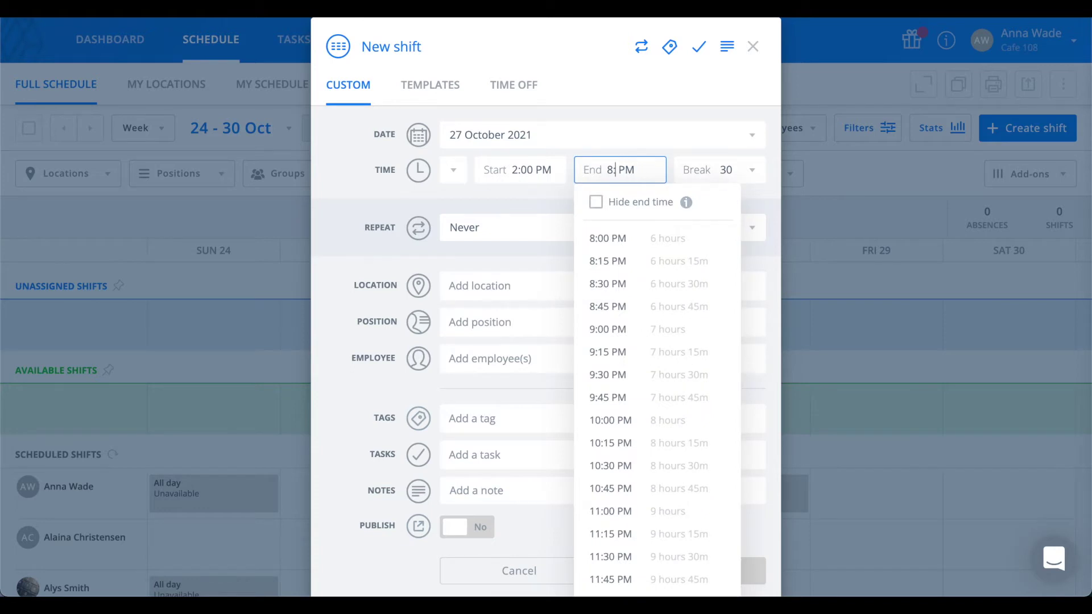
text(:50)
click(468, 190)
Apply the saved 3:00 PM - 11:00 PM time block with no break to the shift, and check its Hide end time option
click(455, 171)
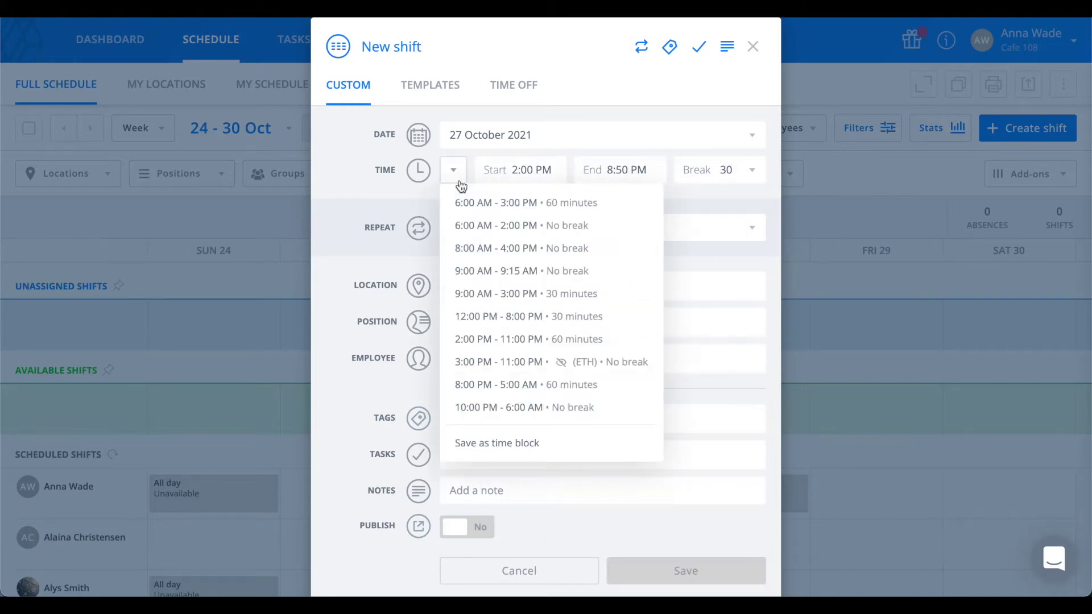
click(491, 362)
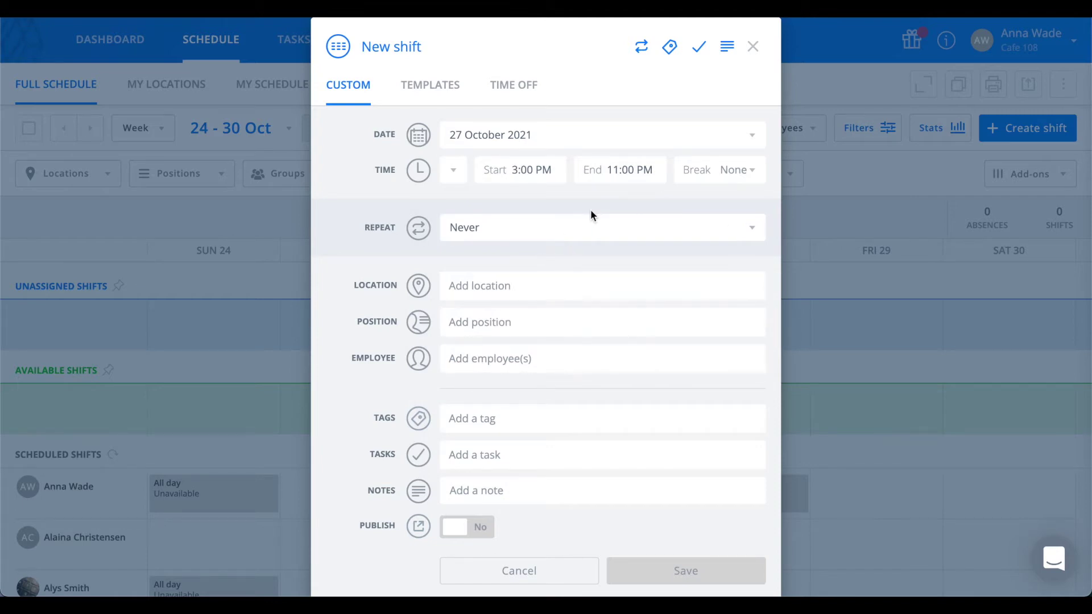
click(629, 170)
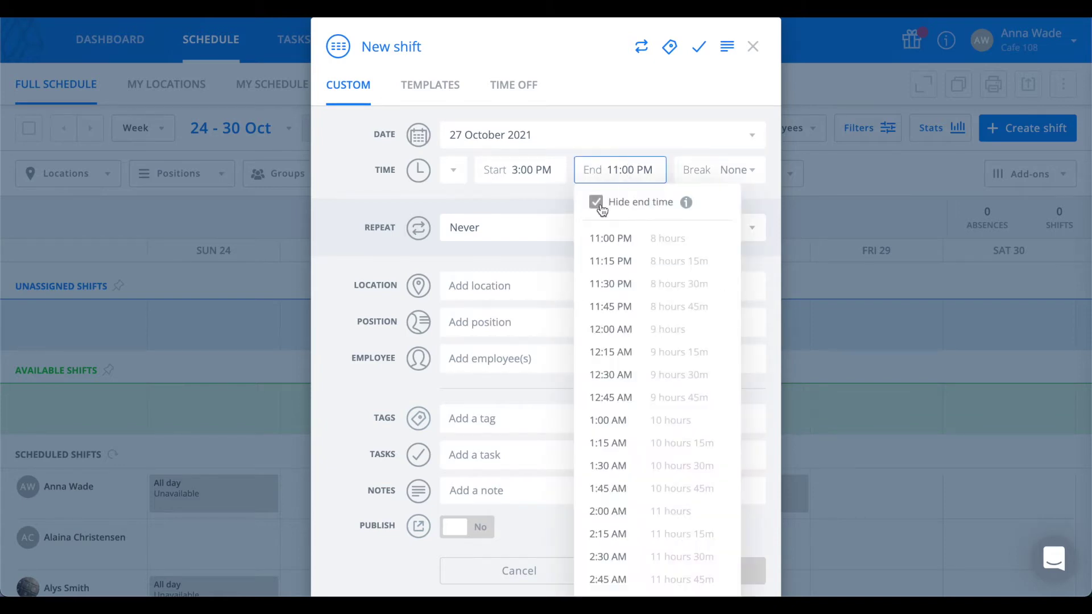
mouse_move(686, 207)
click(553, 203)
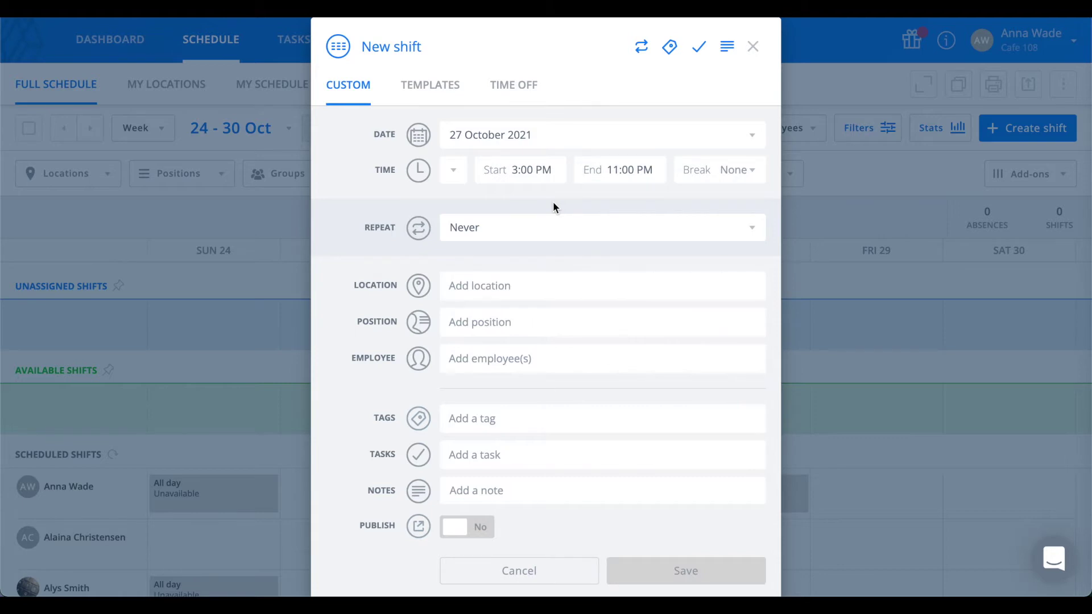
Set the new shift's location to Cafe 108 and its position to Bartender
click(501, 288)
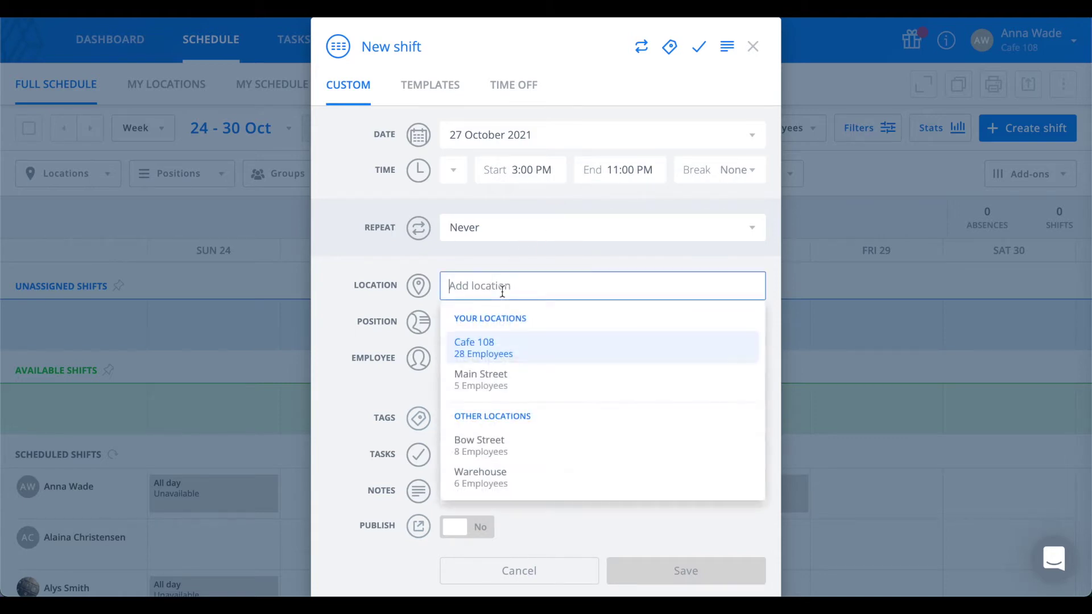
click(500, 351)
click(500, 323)
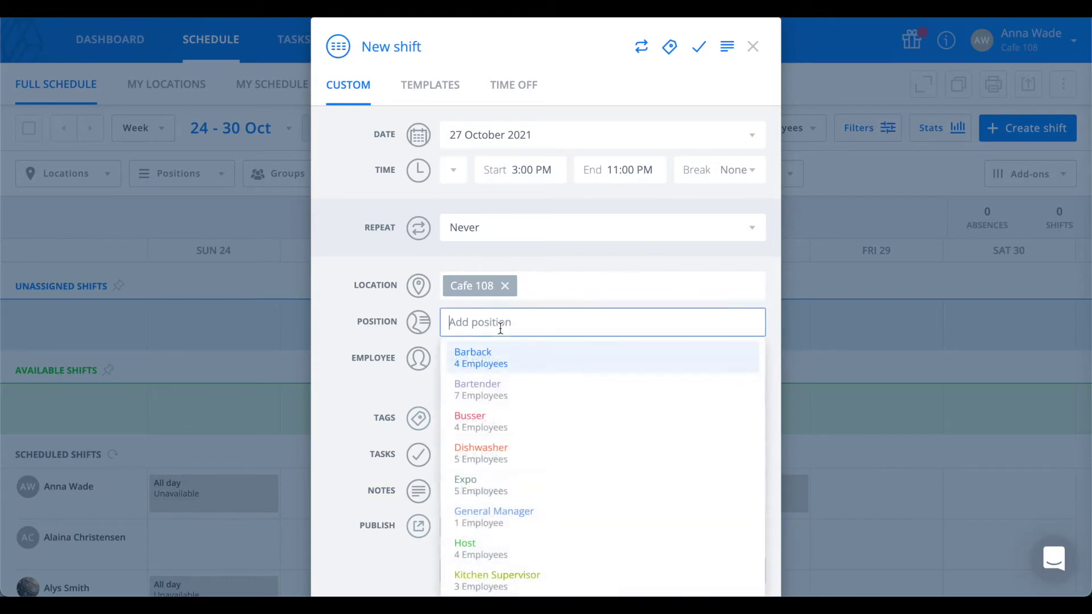
click(489, 387)
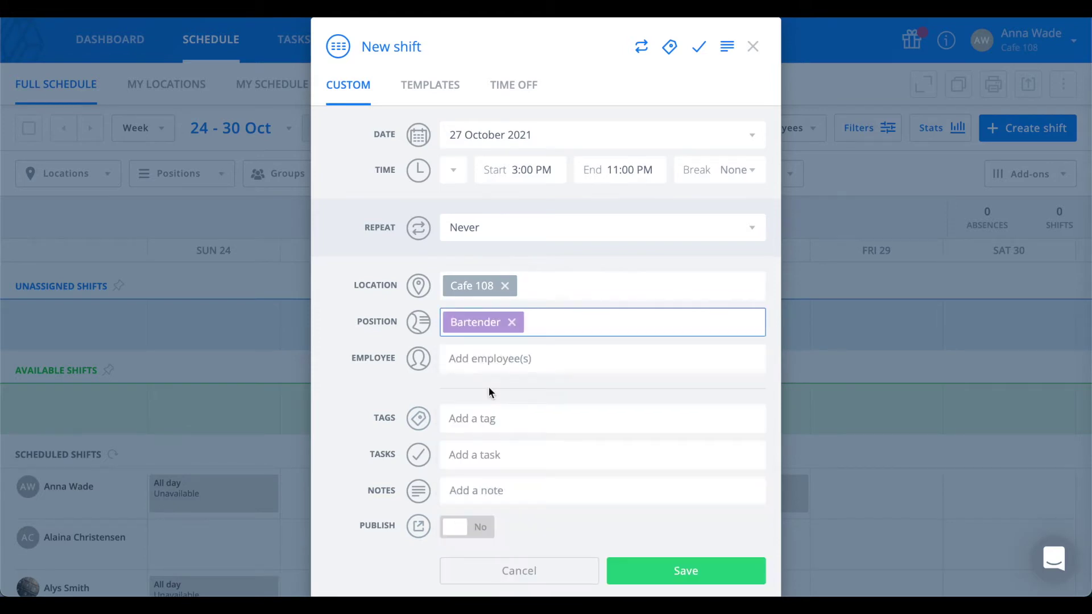
Replace the shift's position with a newly created position named Food runner
click(519, 322)
text(F)
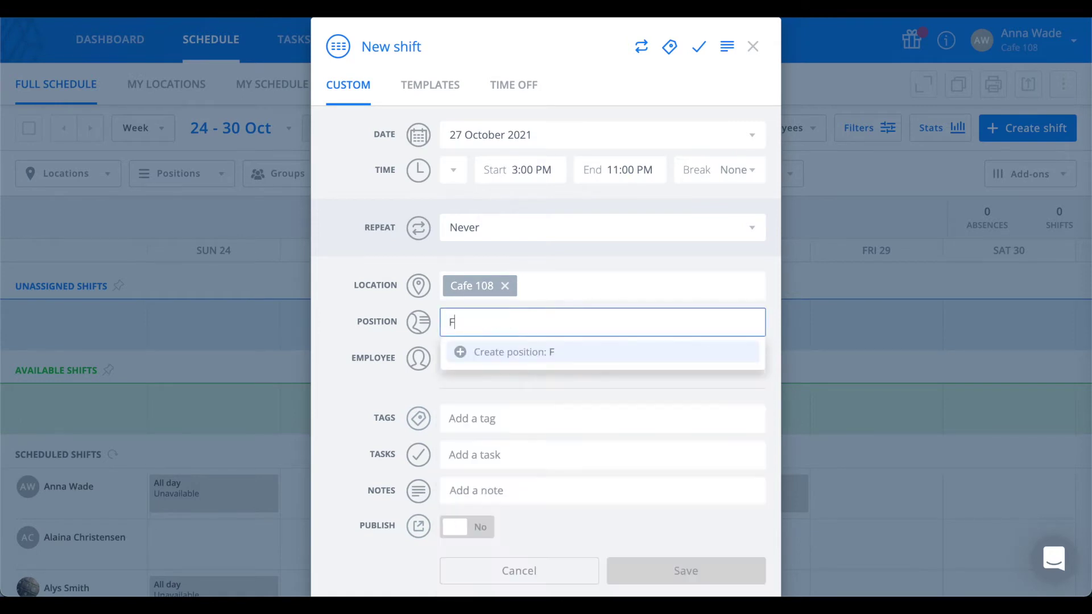
text(ood runner)
click(586, 354)
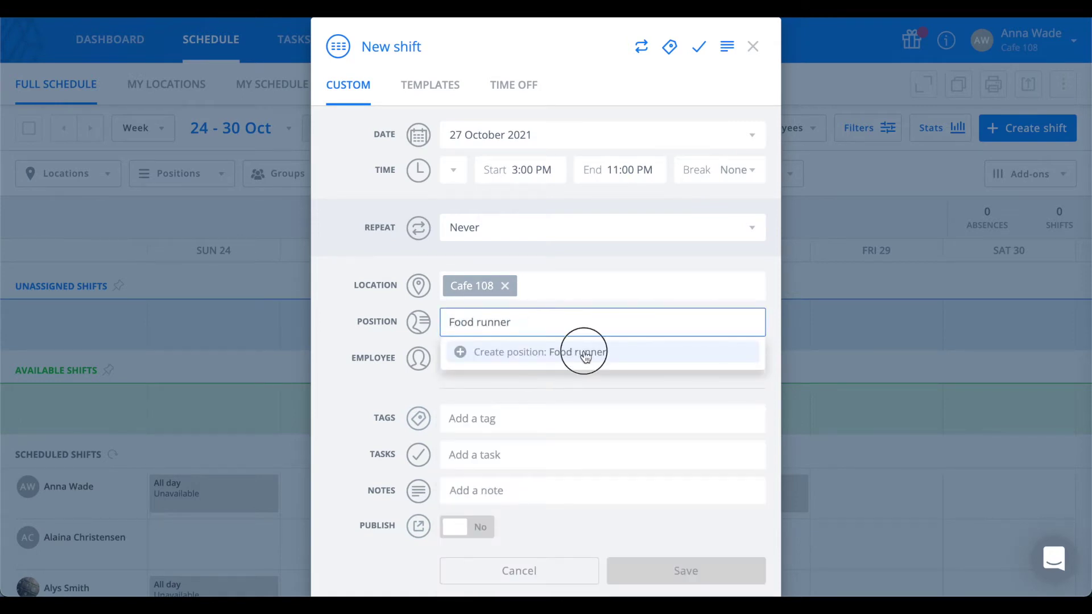
click(572, 357)
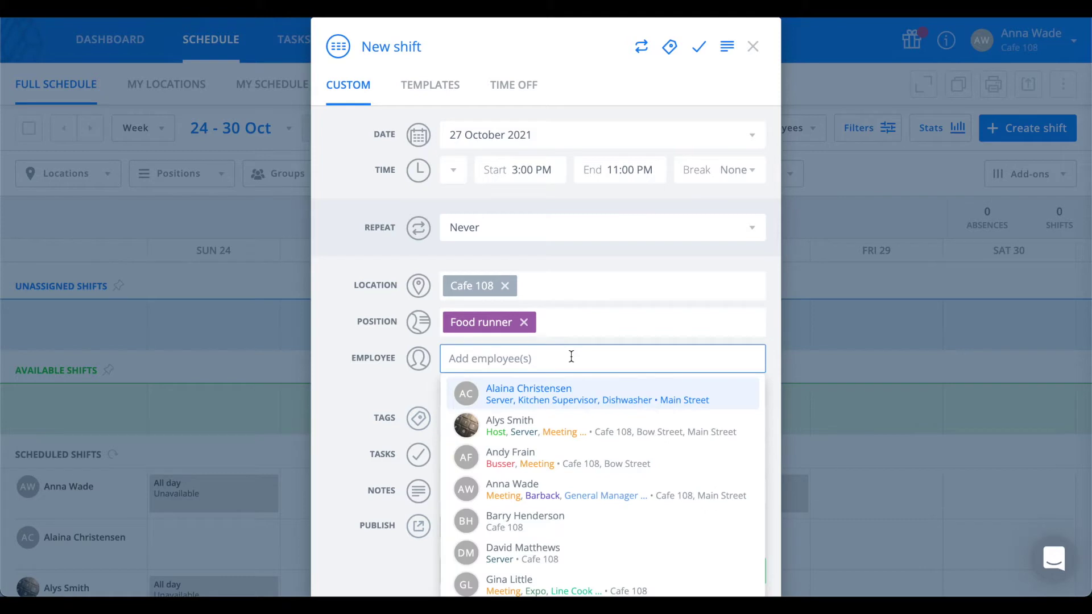
click(559, 461)
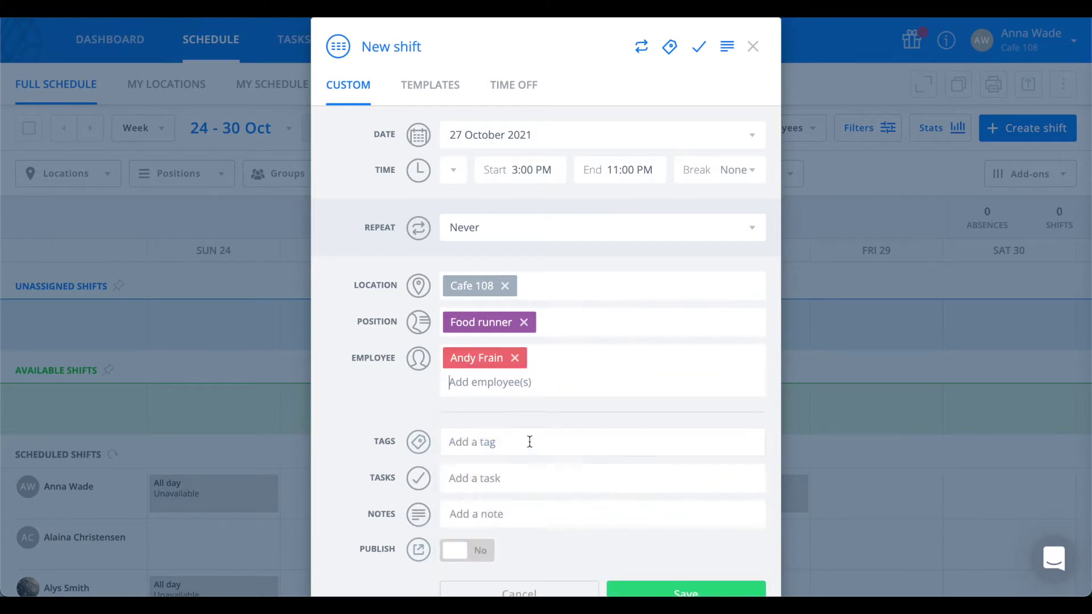
click(515, 359)
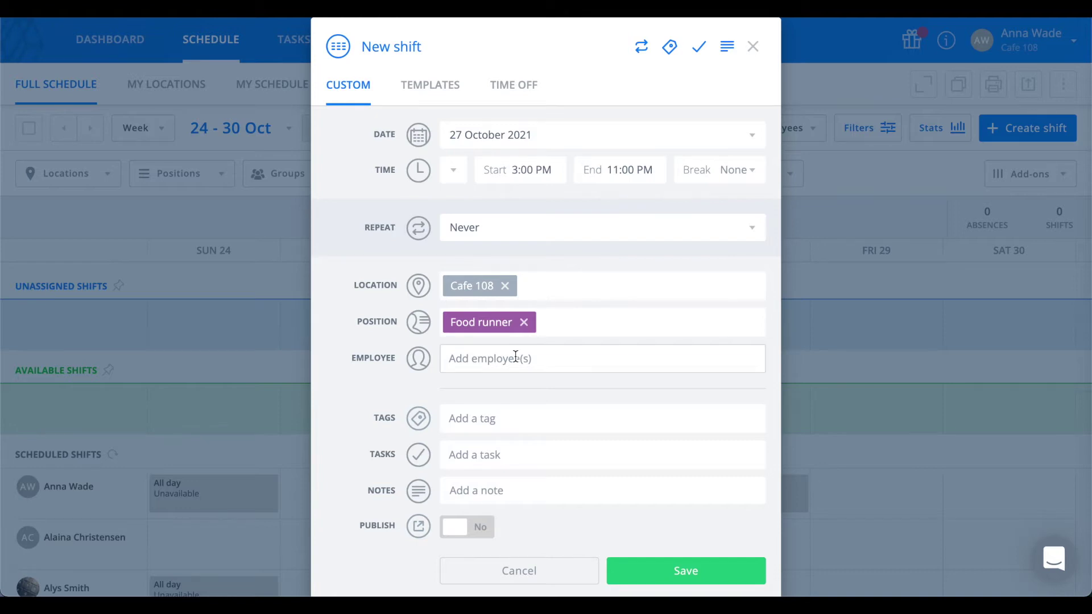
Add the Closer tag and the Closing sidework task to the shift
click(489, 418)
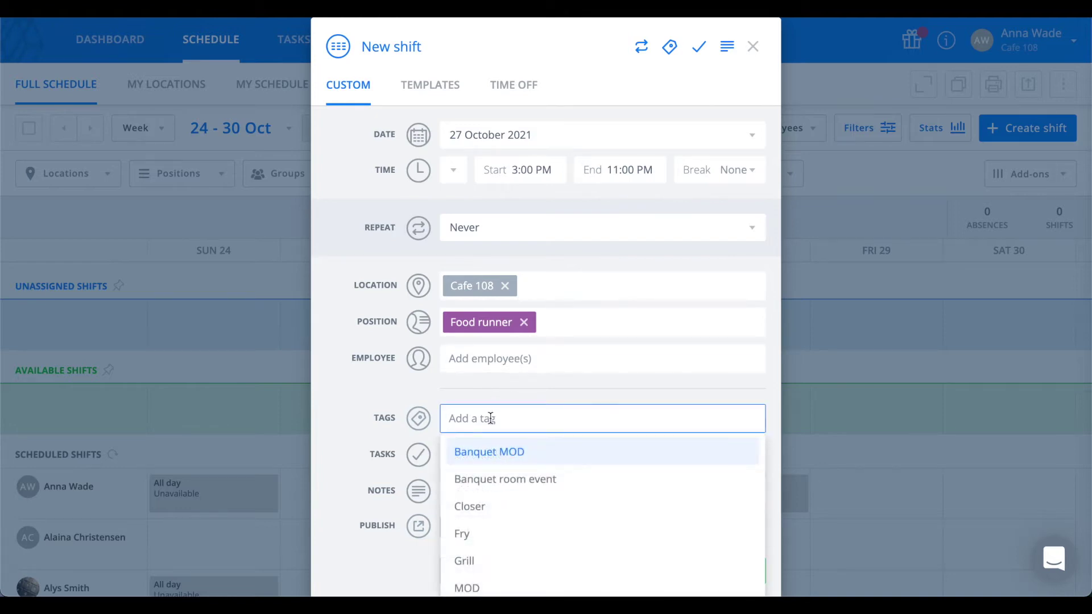
click(520, 507)
click(510, 483)
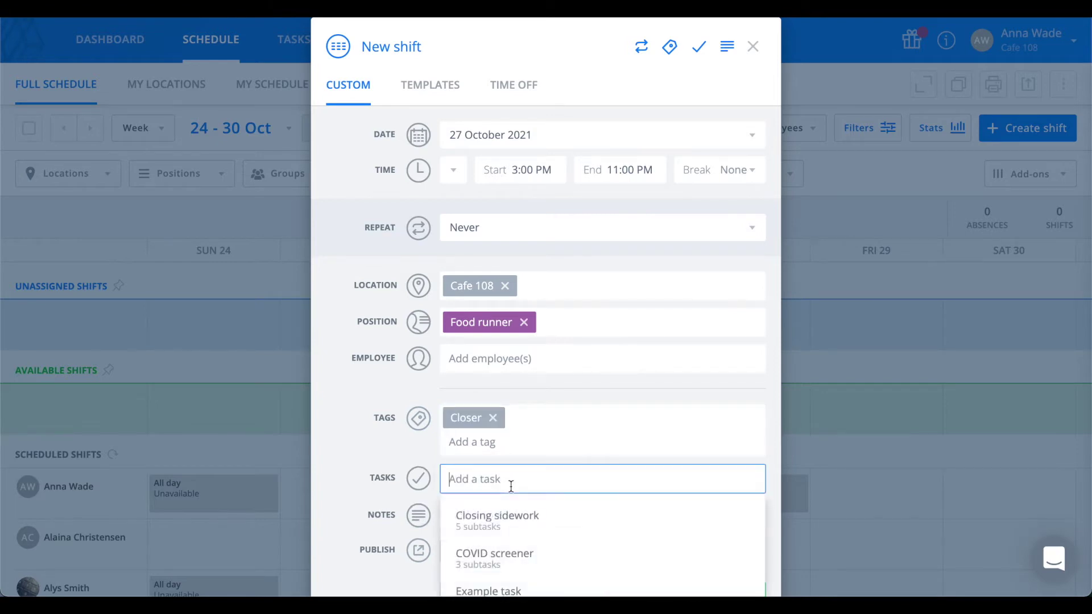
click(515, 530)
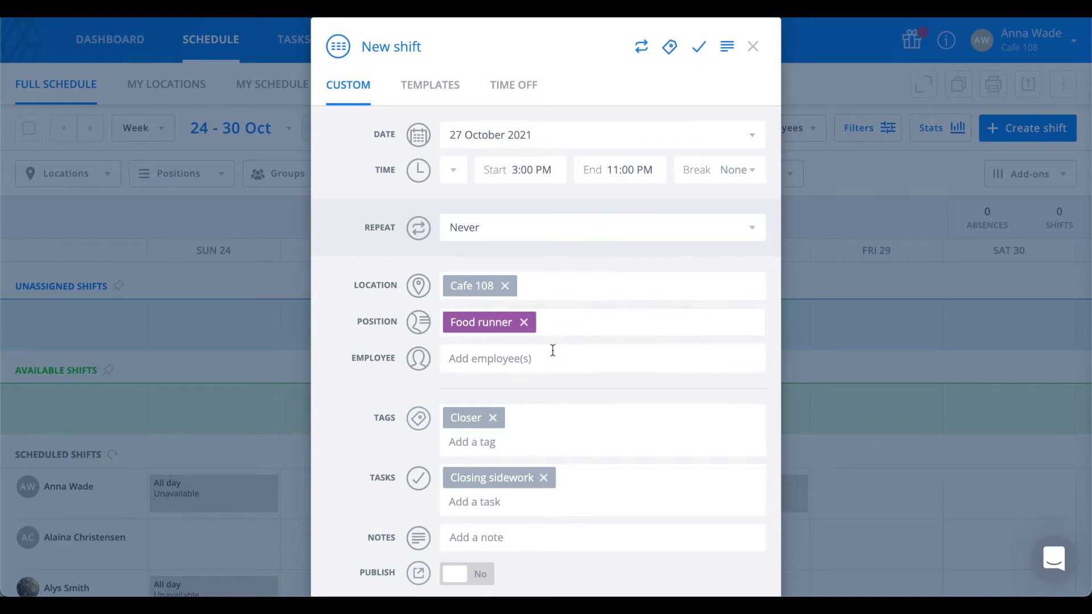
scroll(550, 349, down, 2)
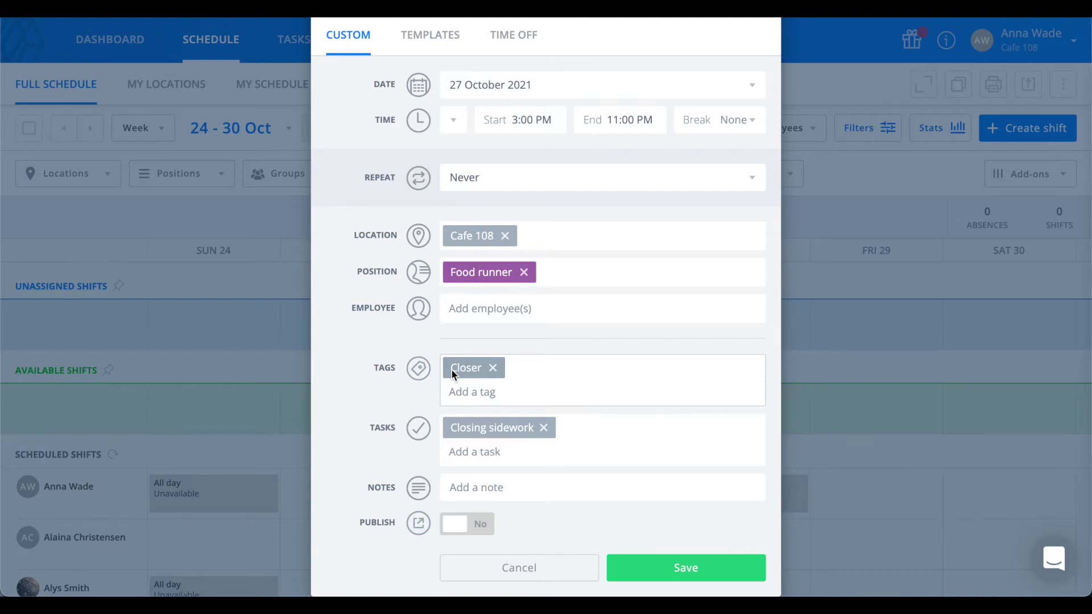
click(508, 391)
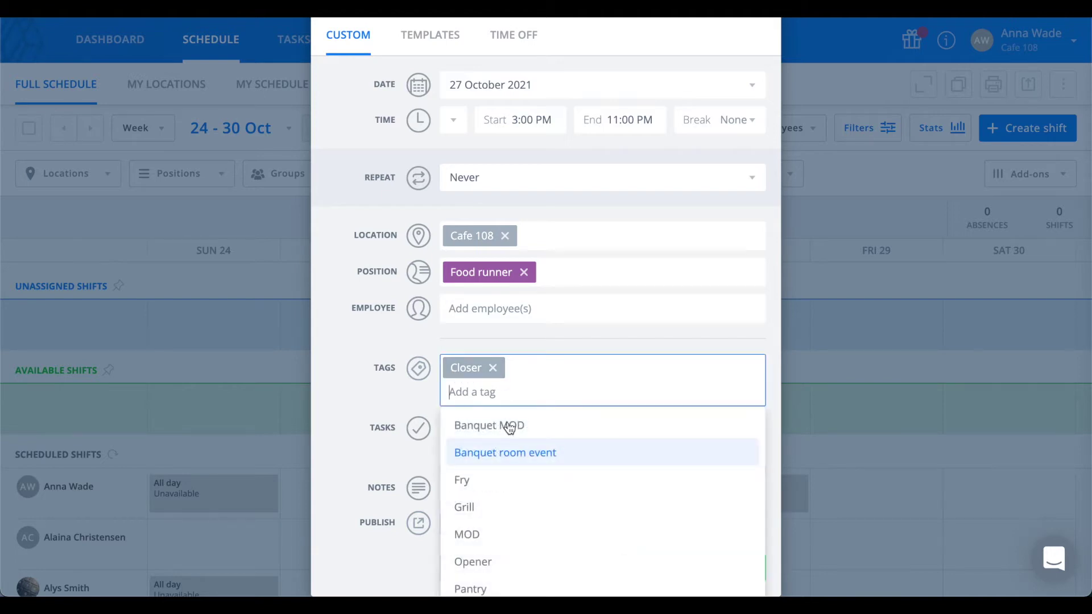
scroll(505, 524, down, 1)
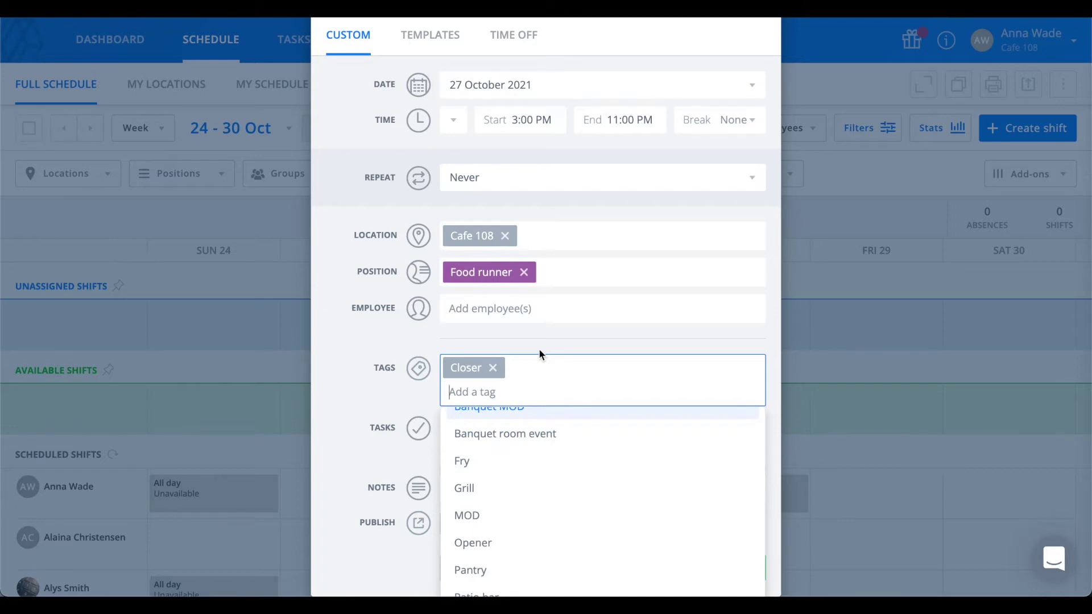
text(New )
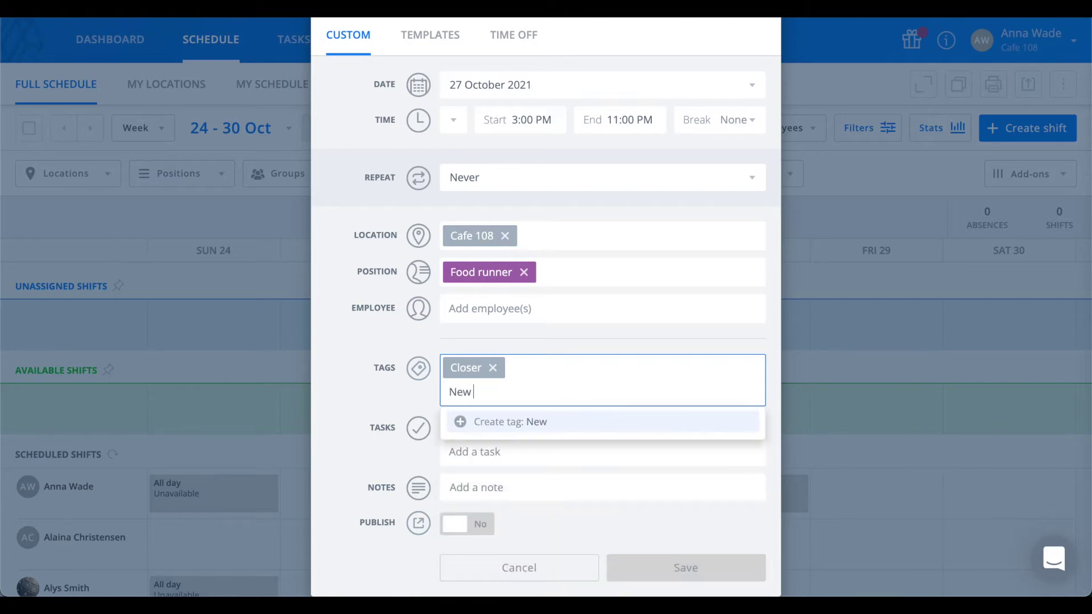
text(tag)
key(BackSpace)
key(BackSpace)
key(BackSpace)
key(BackSpace)
key(BackSpace)
key(BackSpace)
key(BackSpace)
key(BackSpace)
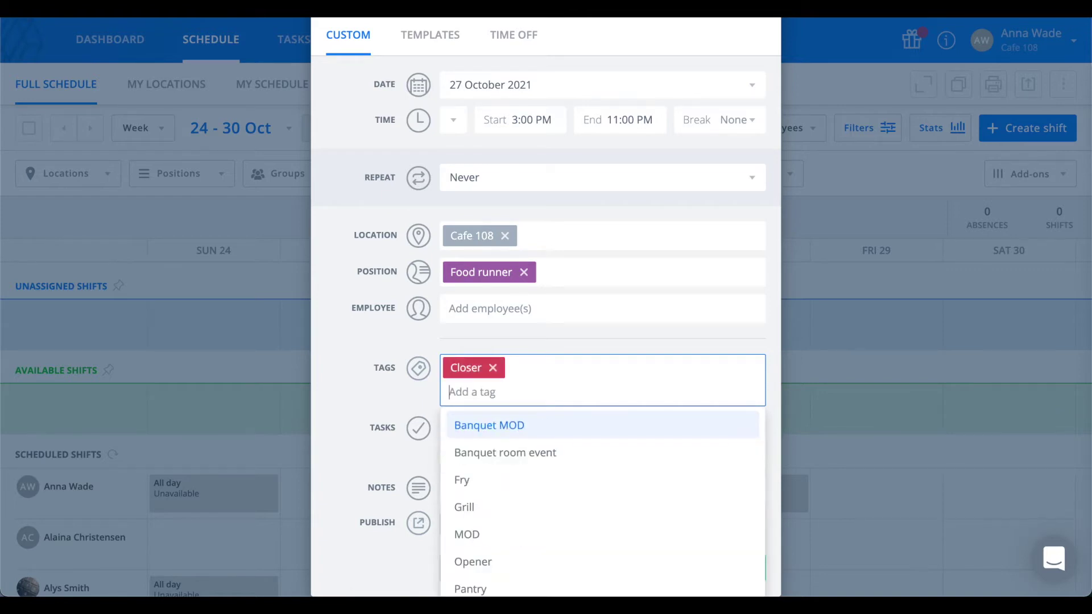
click(360, 399)
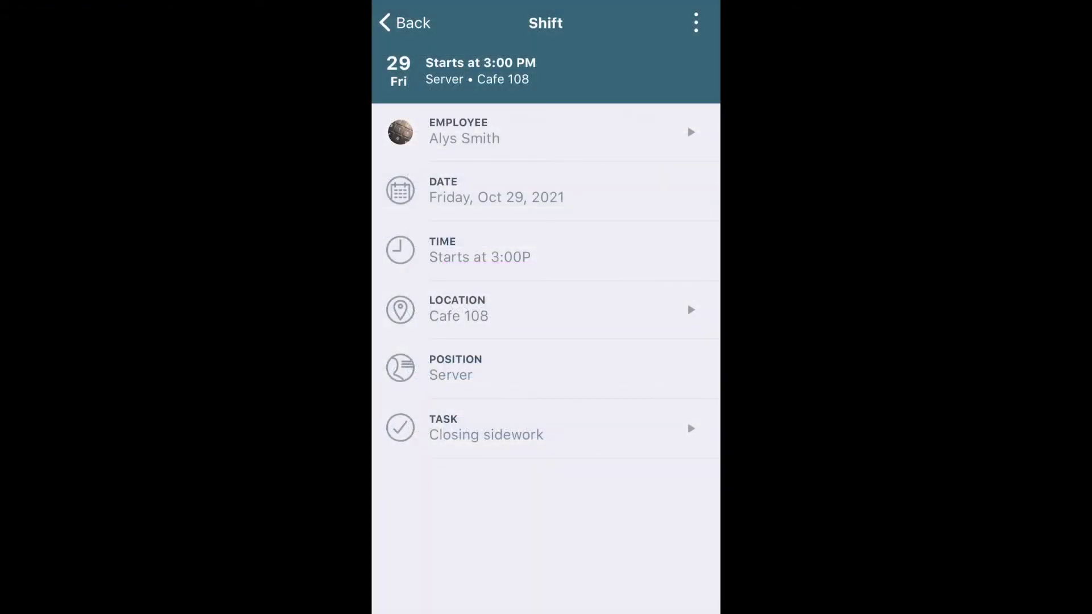
In the mobile shift view, check off "polish and roll all silver" and "polish glassware" in the Closing sidework task
click(544, 435)
click(437, 333)
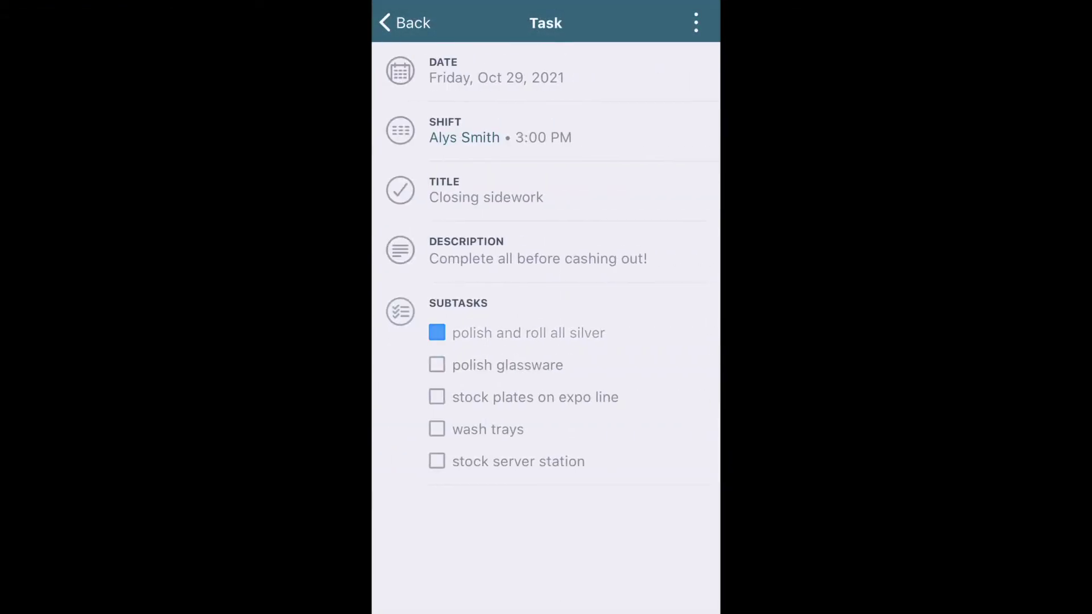
click(437, 364)
click(405, 23)
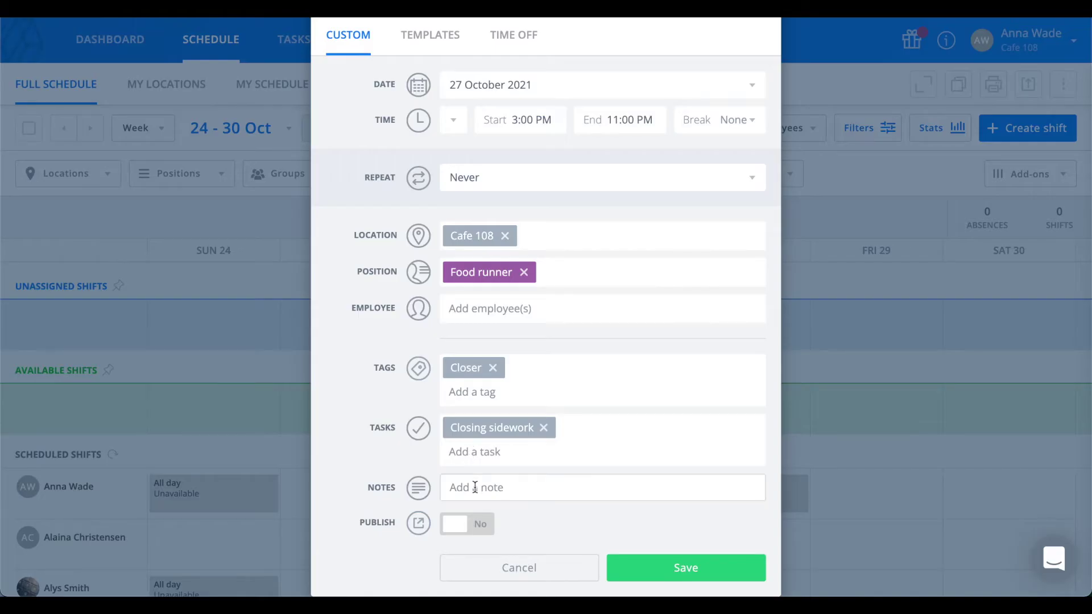
Add the note "Runner for party of 100 in banquet room" to the new shift
click(475, 488)
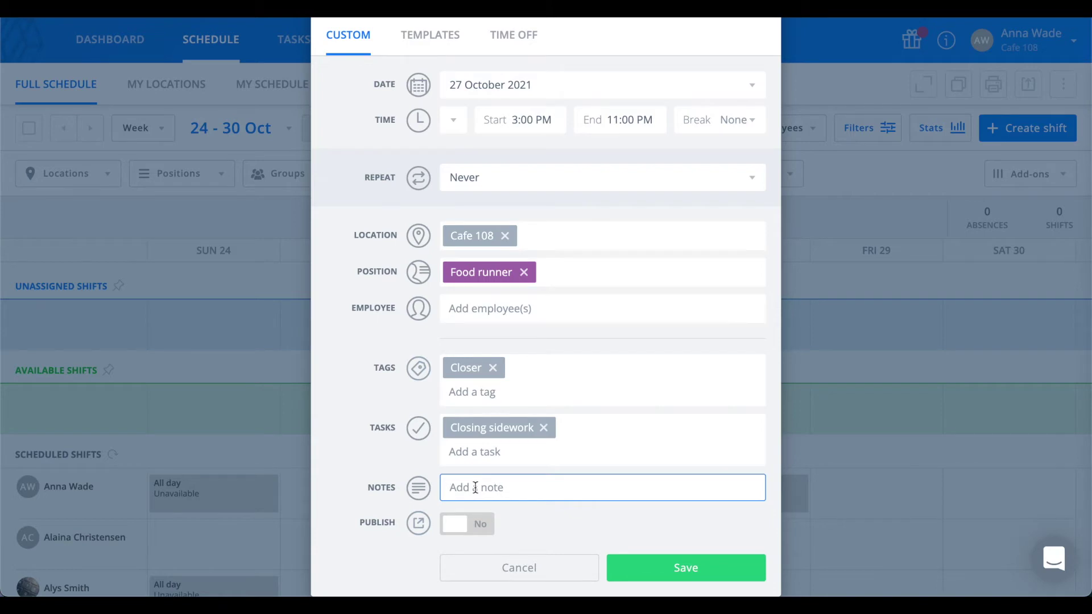
text(Runner for party of 10)
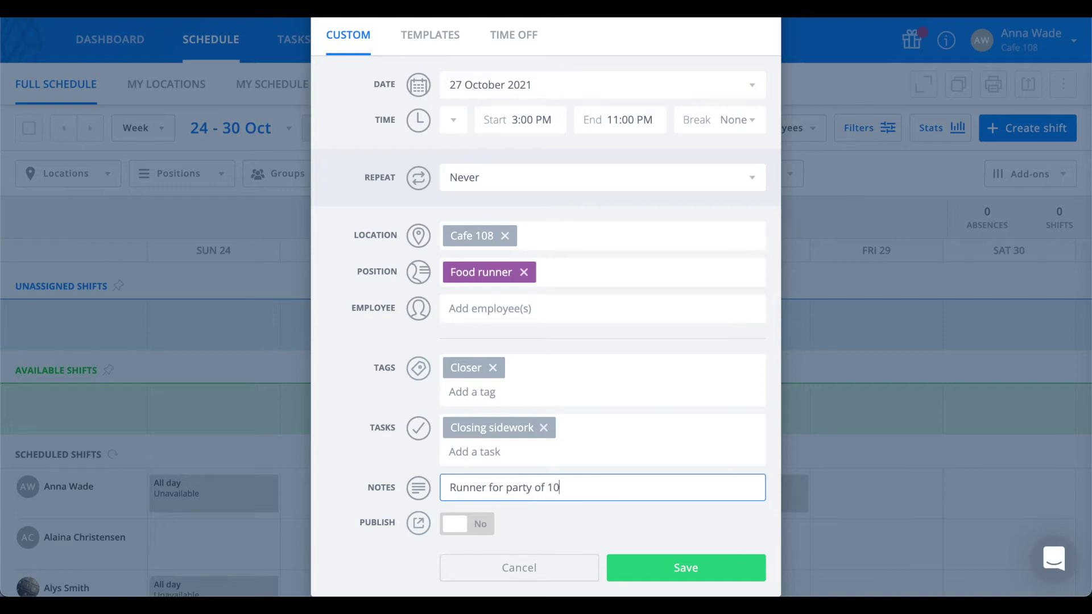
text(0 in banquet room)
click(566, 526)
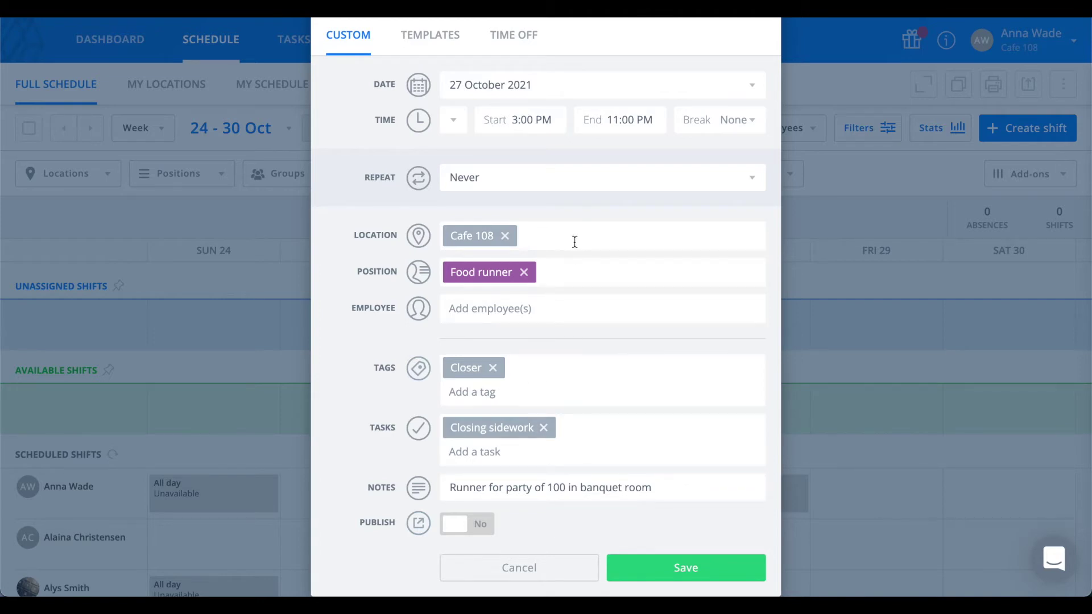
Repeat the shift every week on Wednesday and Thursday for one year, and save it unpublished
click(637, 188)
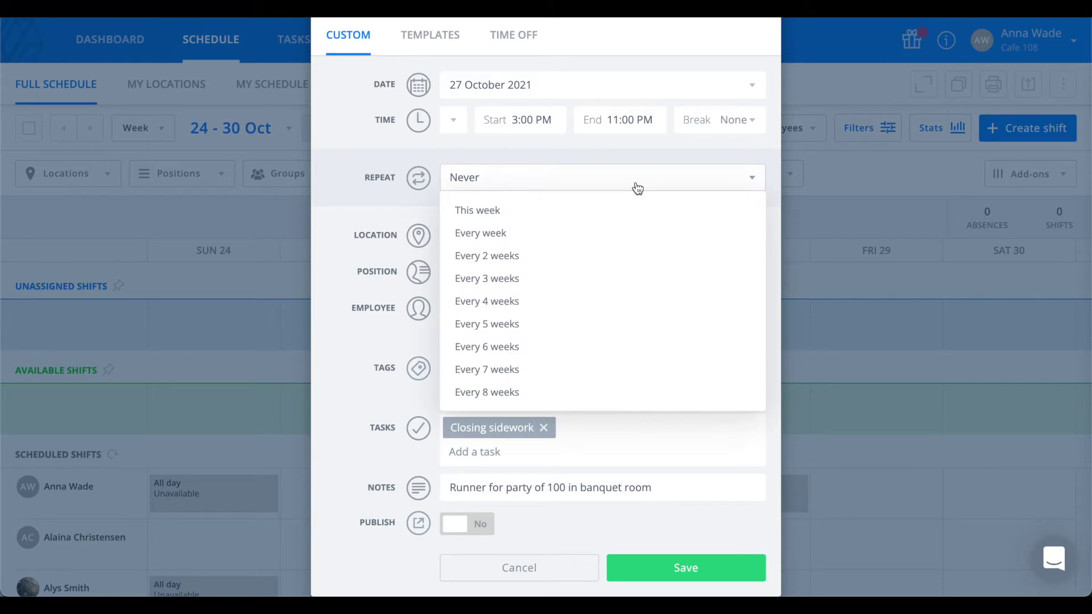
scroll(637, 189, up, 2)
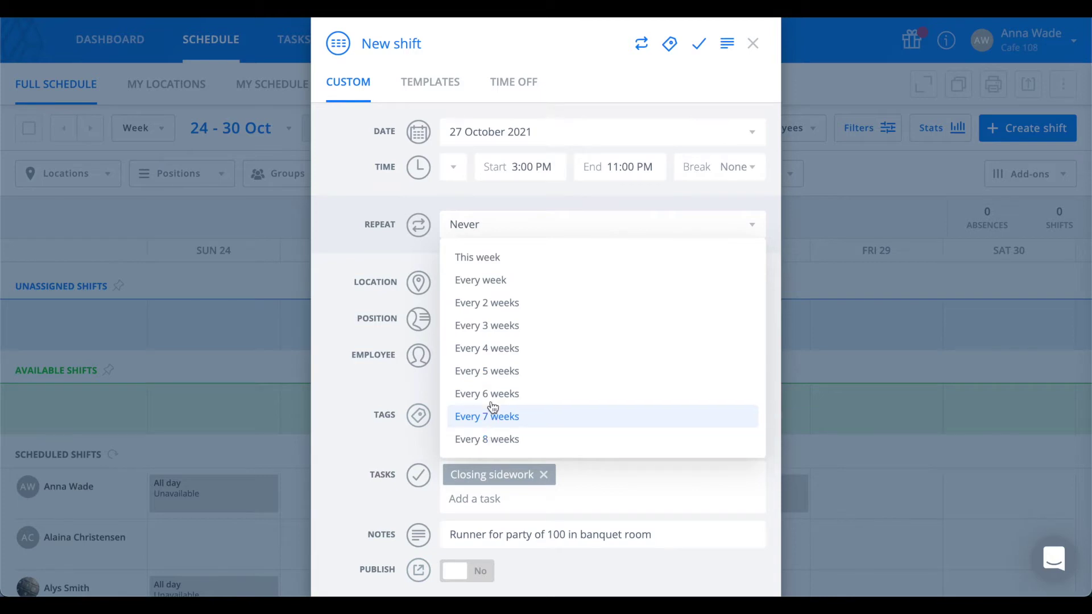
click(518, 287)
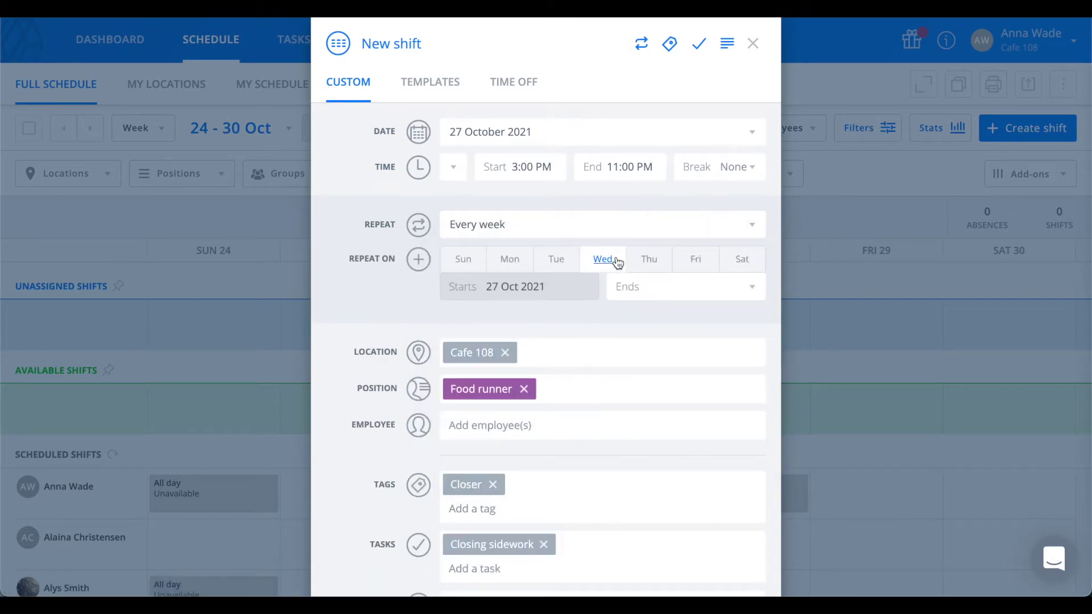
click(654, 261)
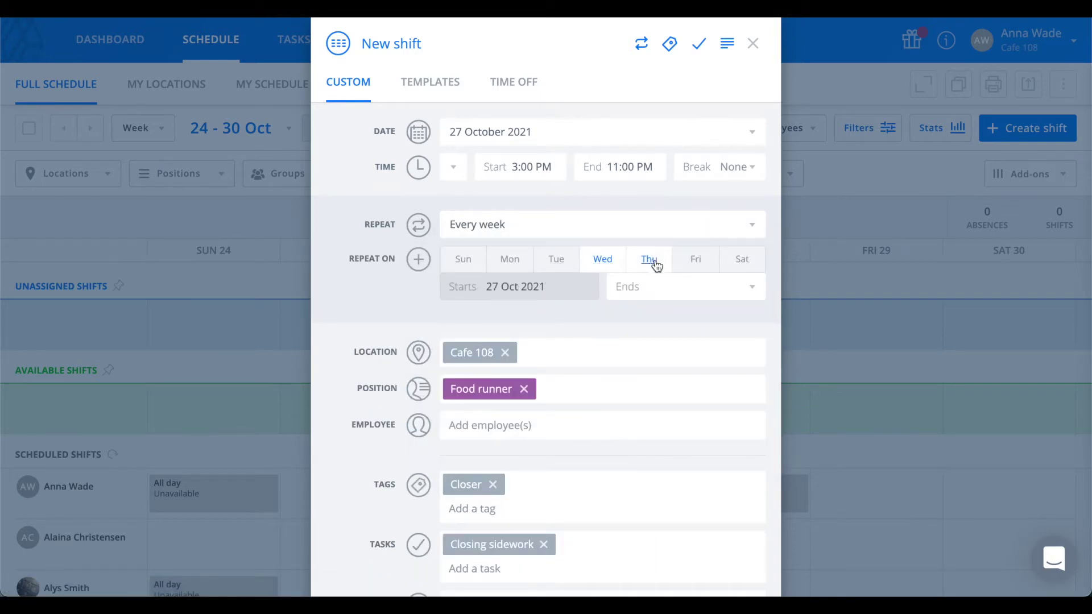
click(672, 287)
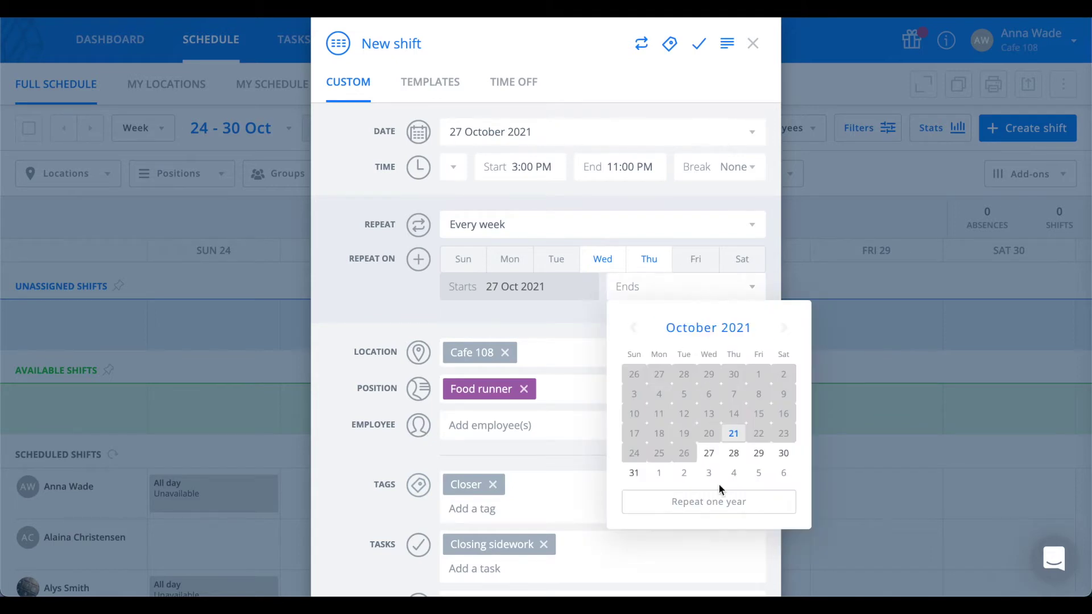
click(721, 500)
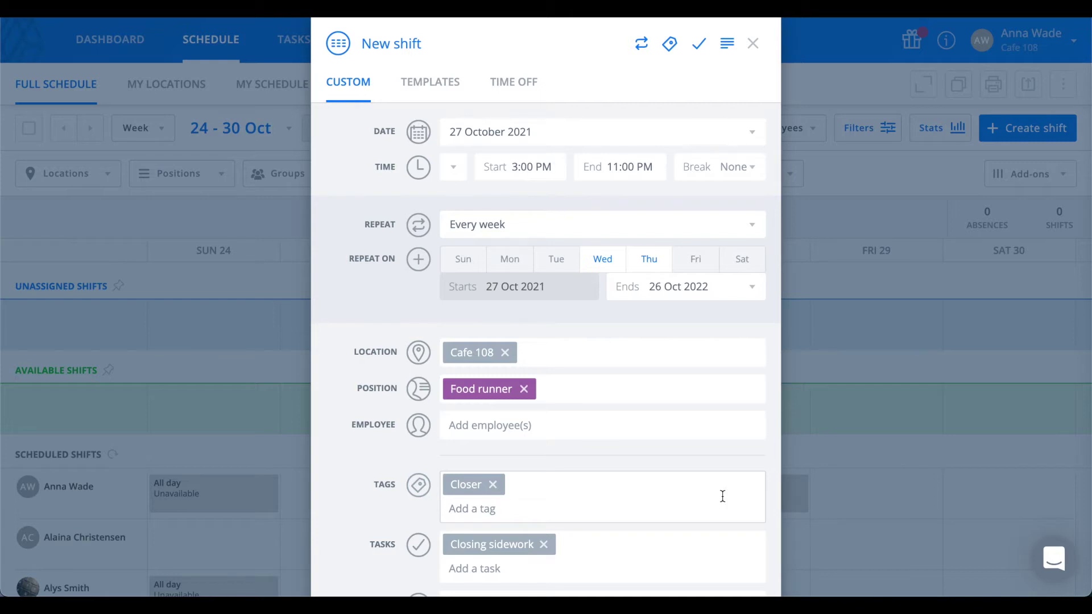
scroll(723, 497, down, 2)
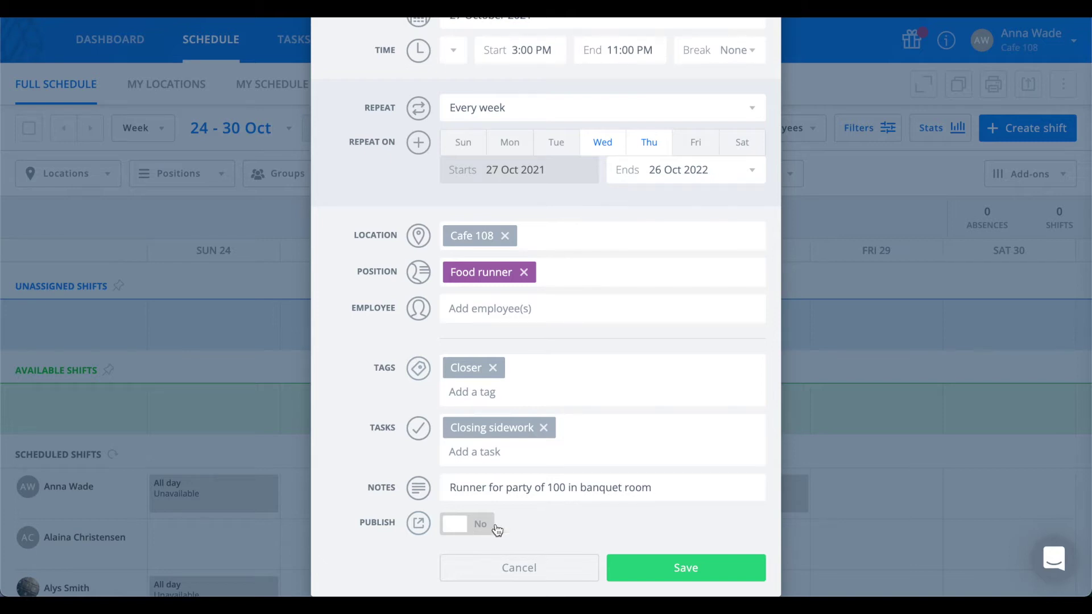
click(685, 569)
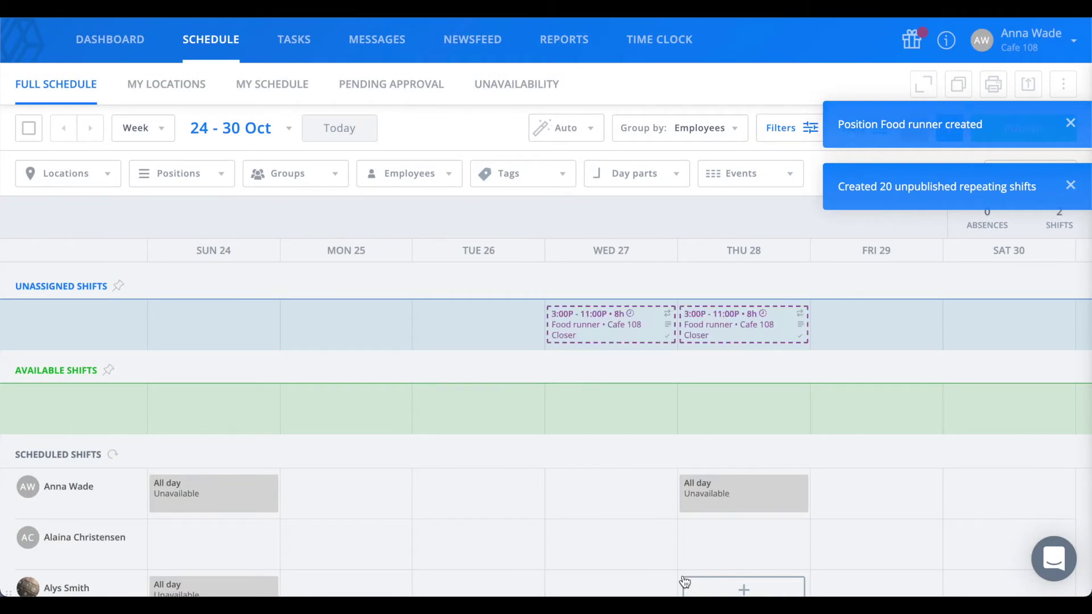
Publish only the unassigned Food runner shift on Thursday, October 28
click(693, 320)
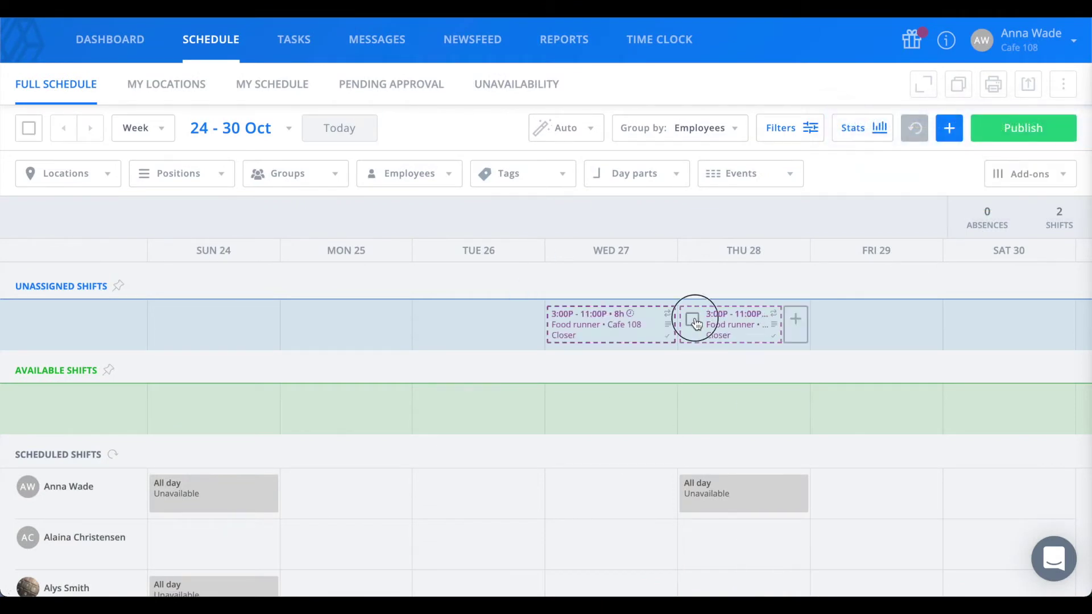
click(1014, 130)
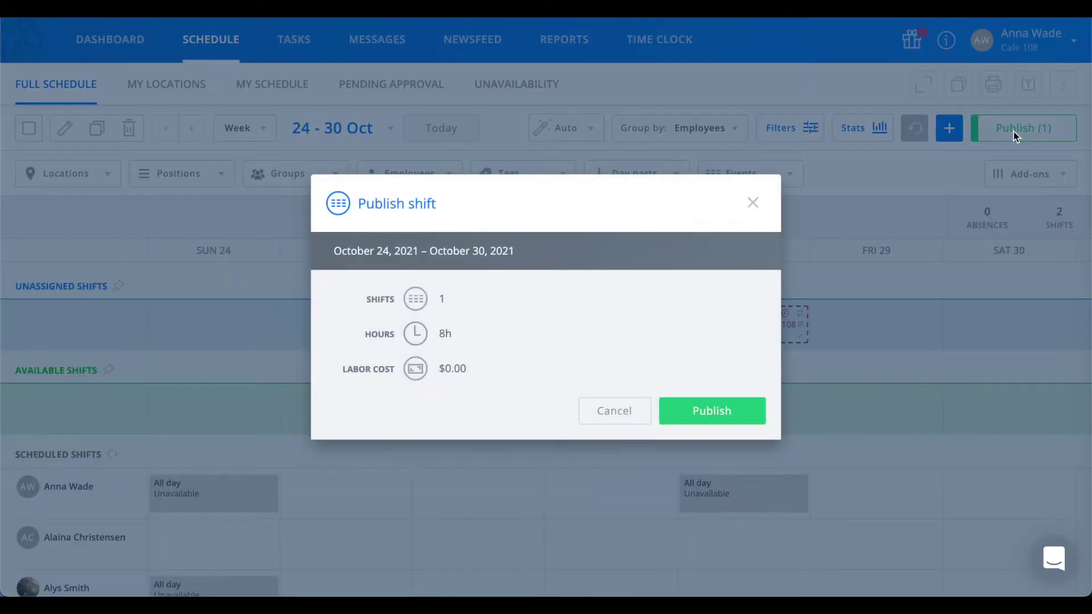
click(747, 405)
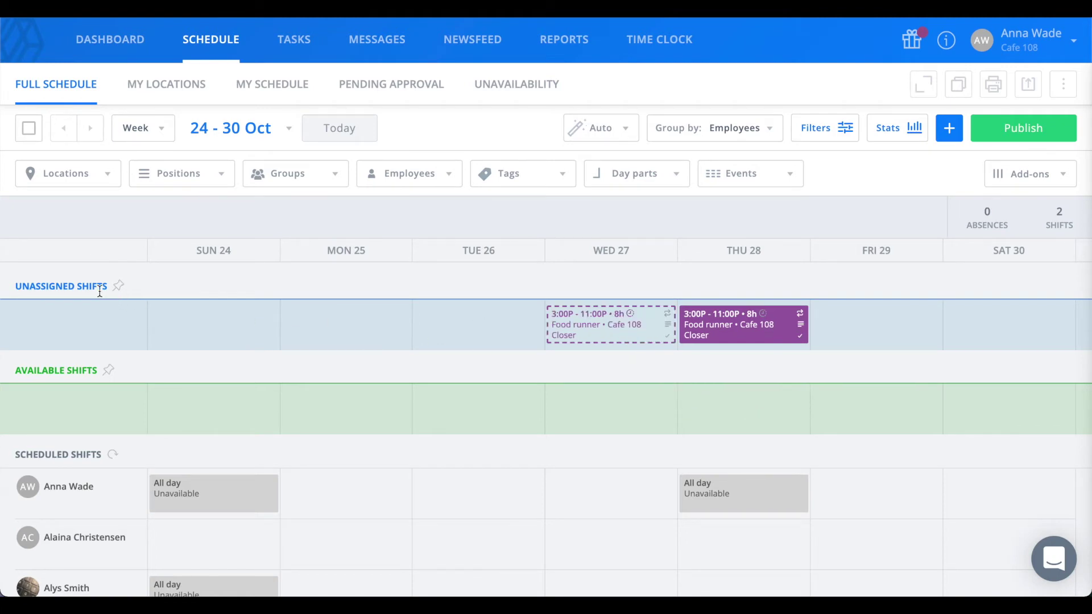
Select the unassigned Food runner shifts on October 20 and 21 and view the options for copying them to another week
mouse_move(99, 290)
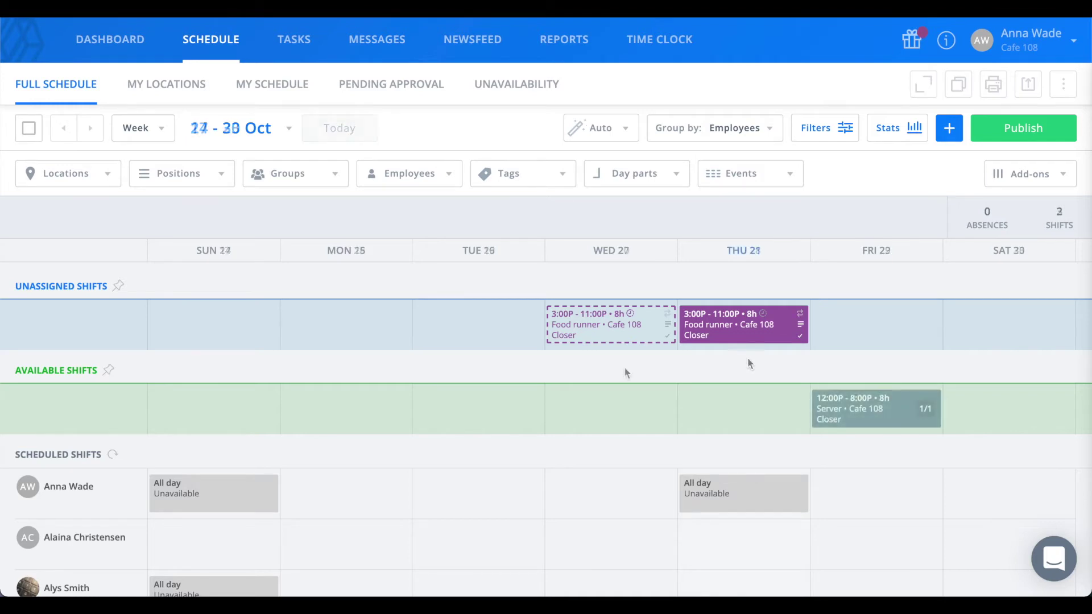
click(560, 319)
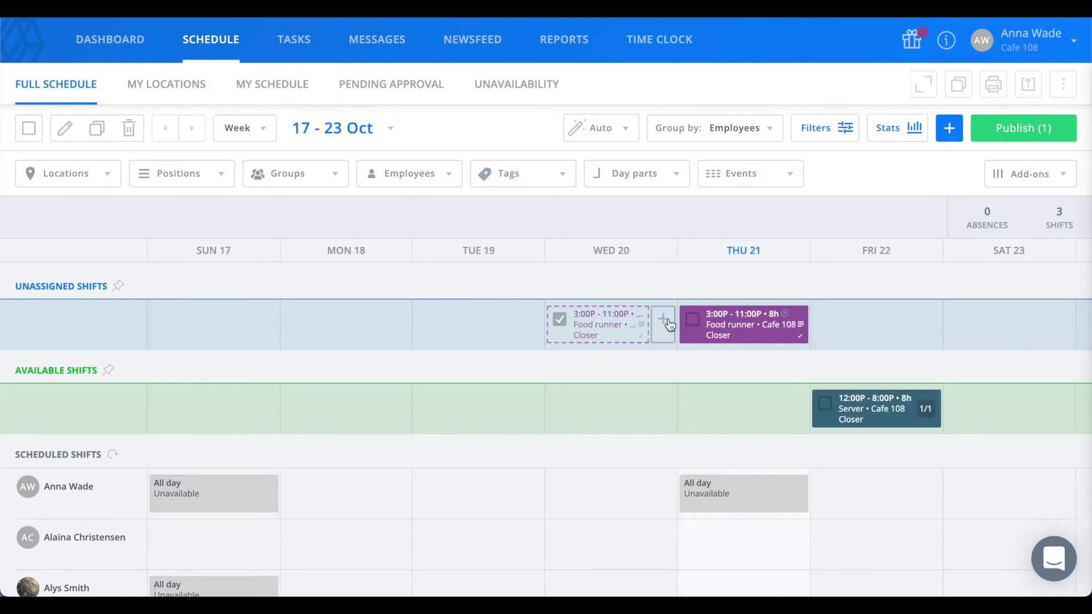
click(692, 319)
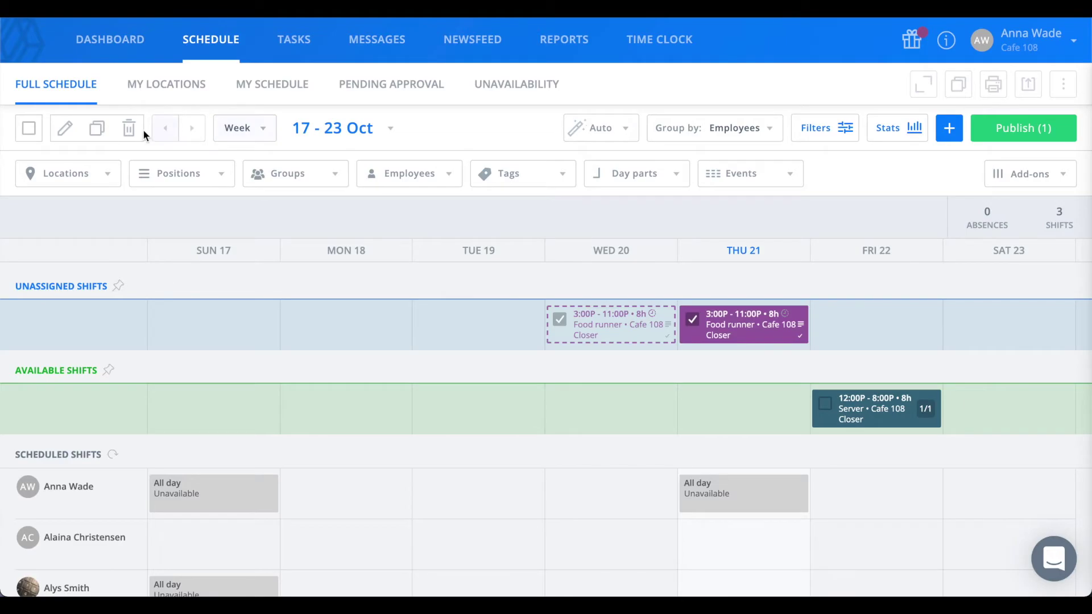
click(98, 129)
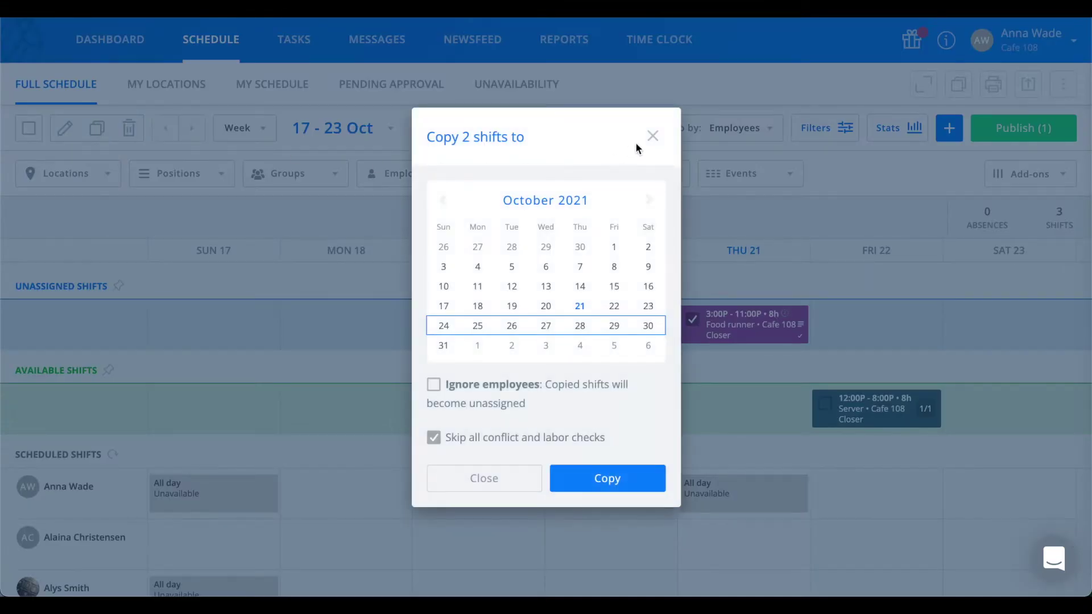
click(652, 136)
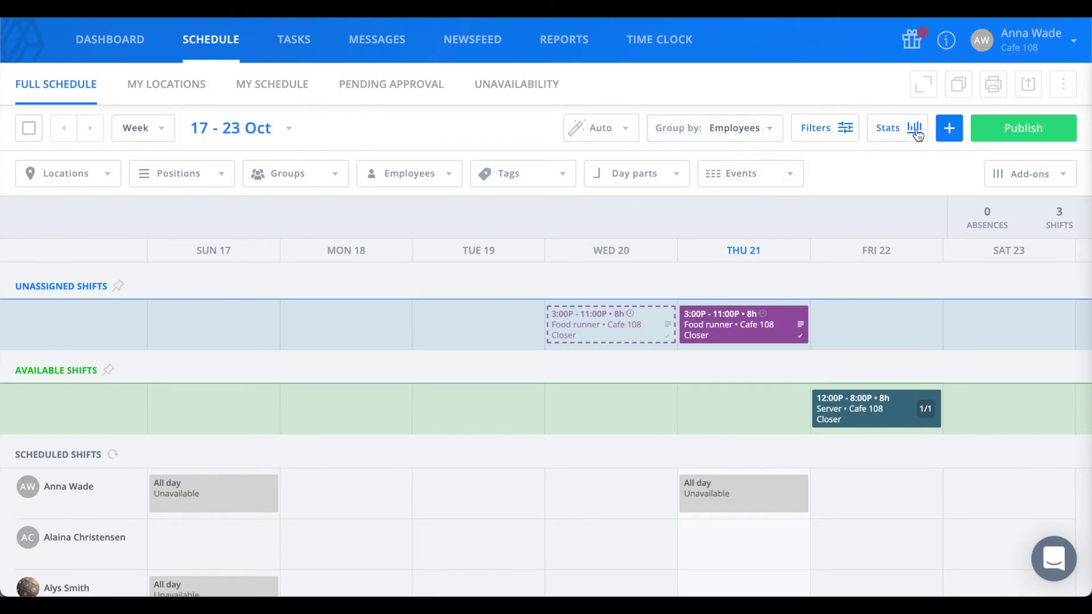
Copy one week of shifts from October 17–23 into that same week, ignoring employees, including unpublished shifts and skipping conflict checks
click(958, 85)
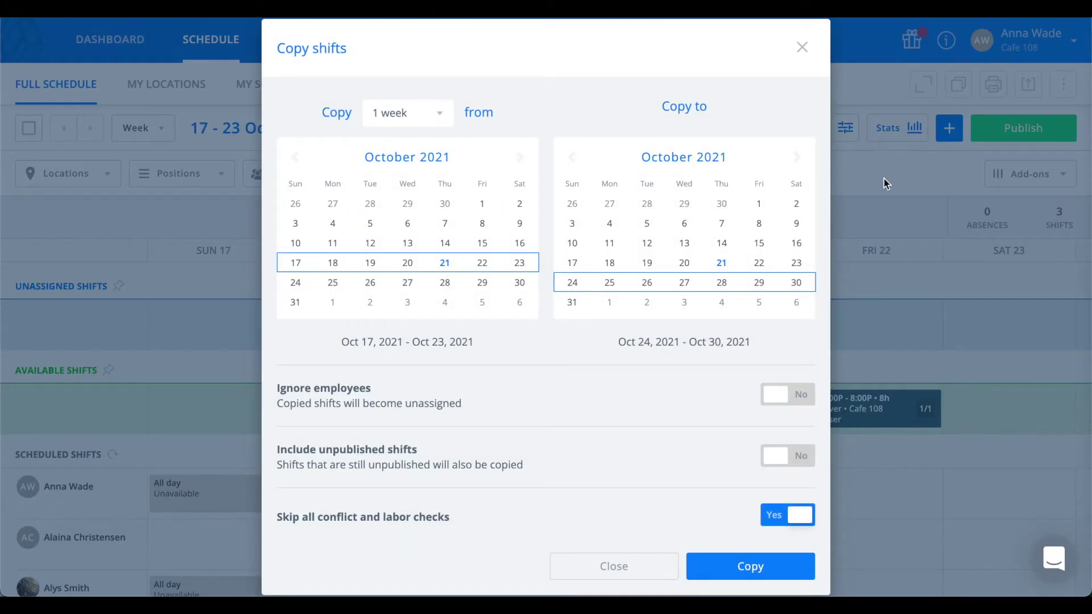
click(795, 267)
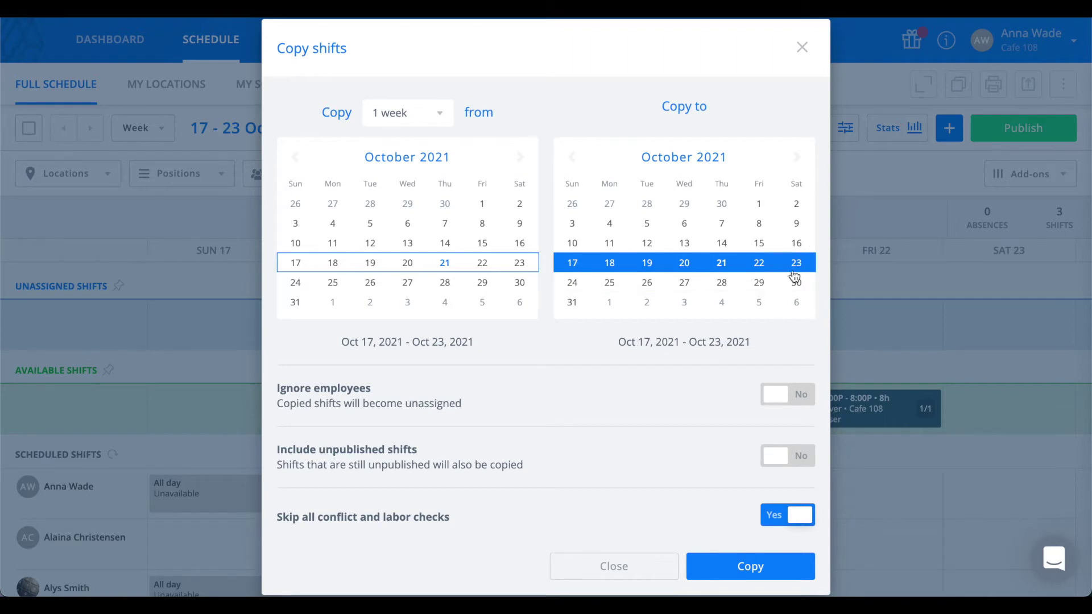
click(795, 395)
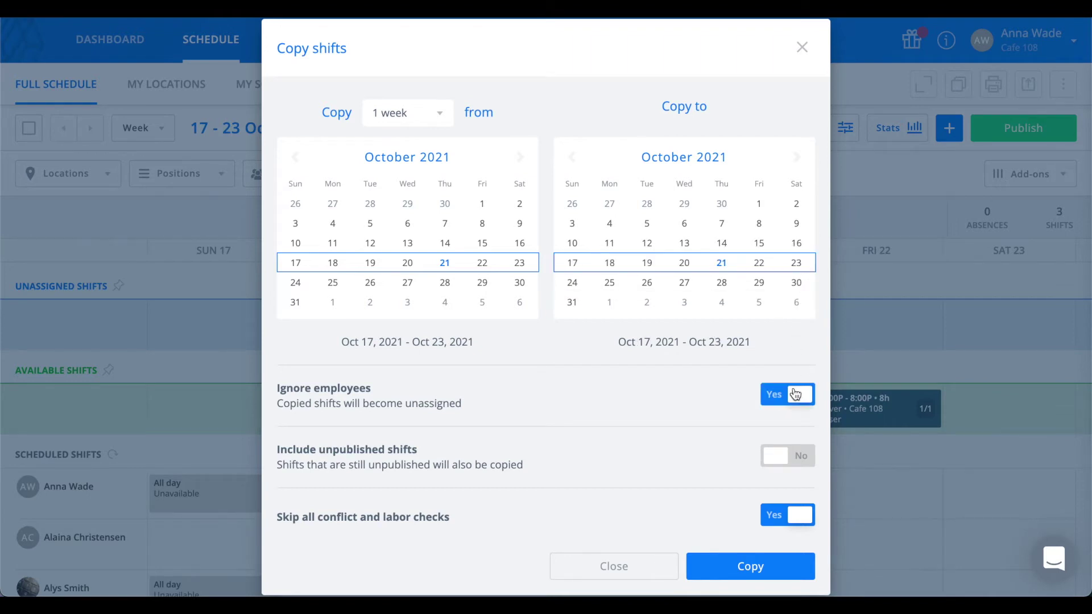
click(795, 455)
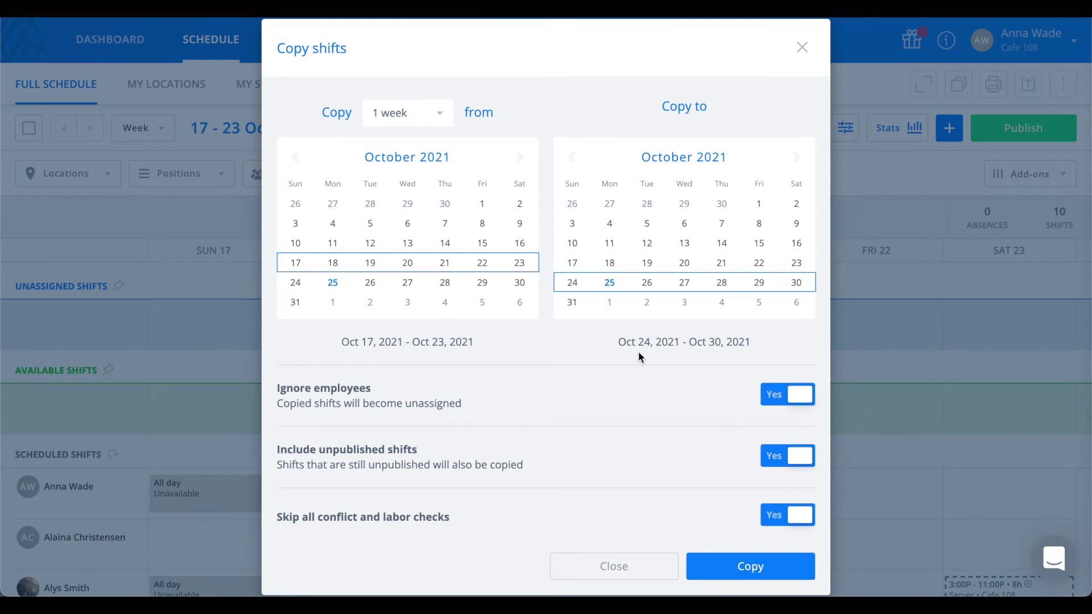
click(448, 123)
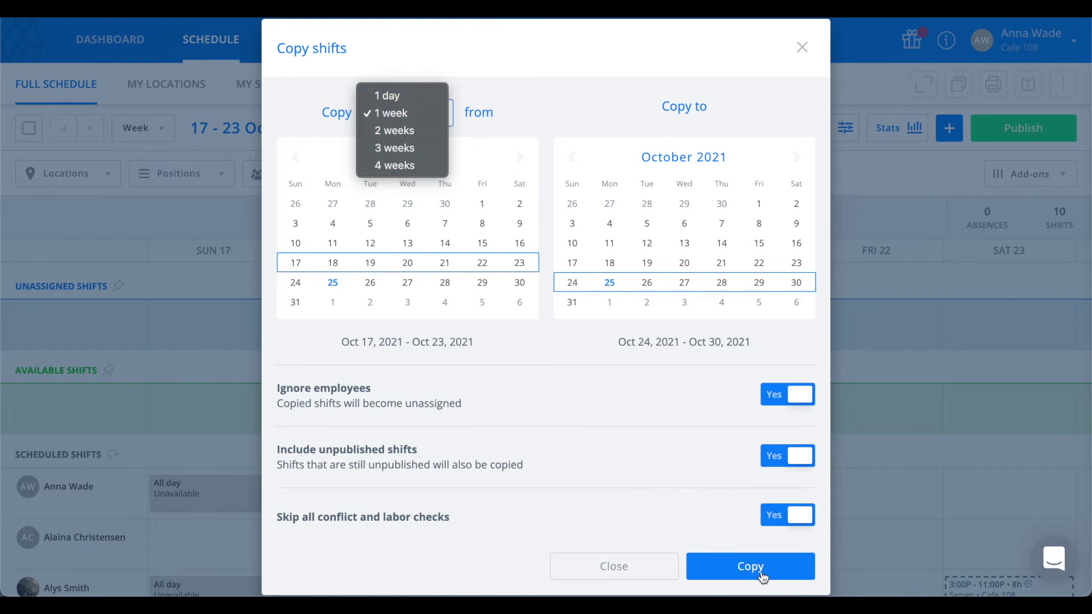
click(785, 569)
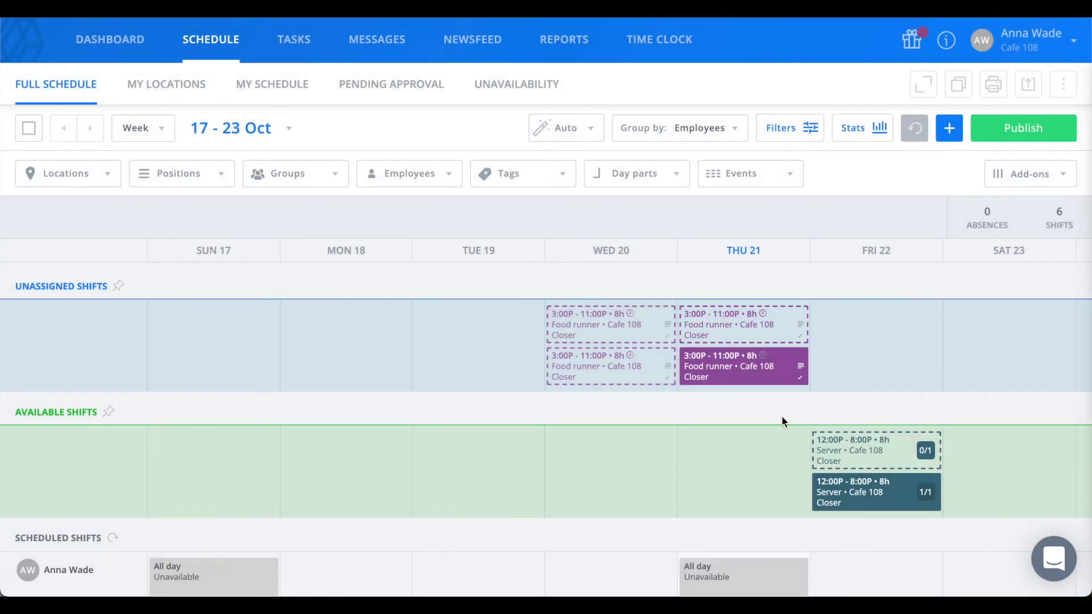
Duplicate the unpublished Food runner shift on Thursday, October 21 to Friday, October 22
click(775, 334)
drag(775, 334, 905, 336)
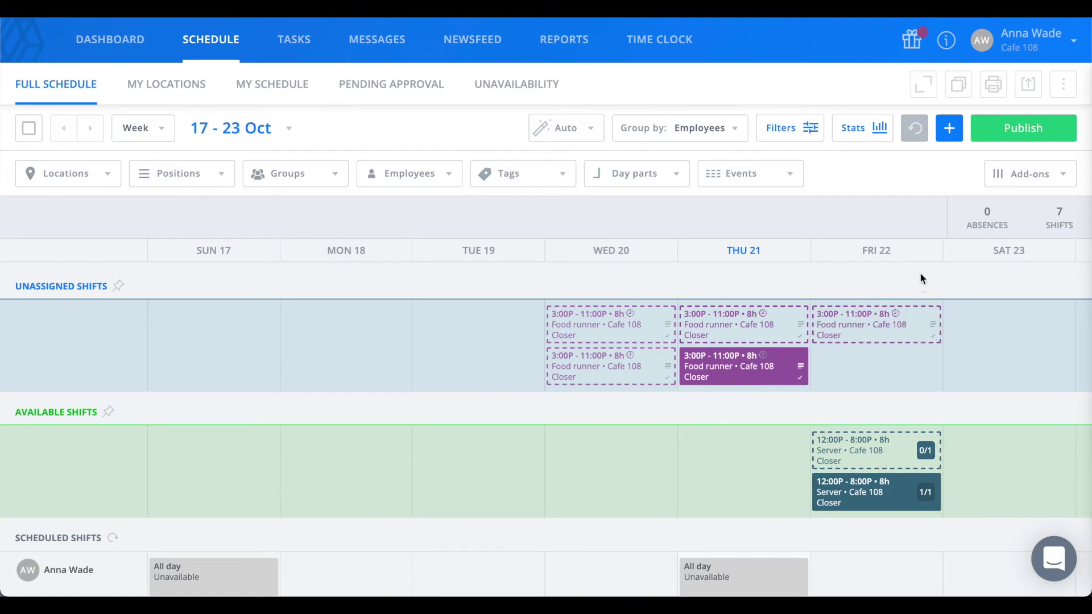
View the existing shift templates and start a new one named "AM Kitchen MOD"
click(1063, 91)
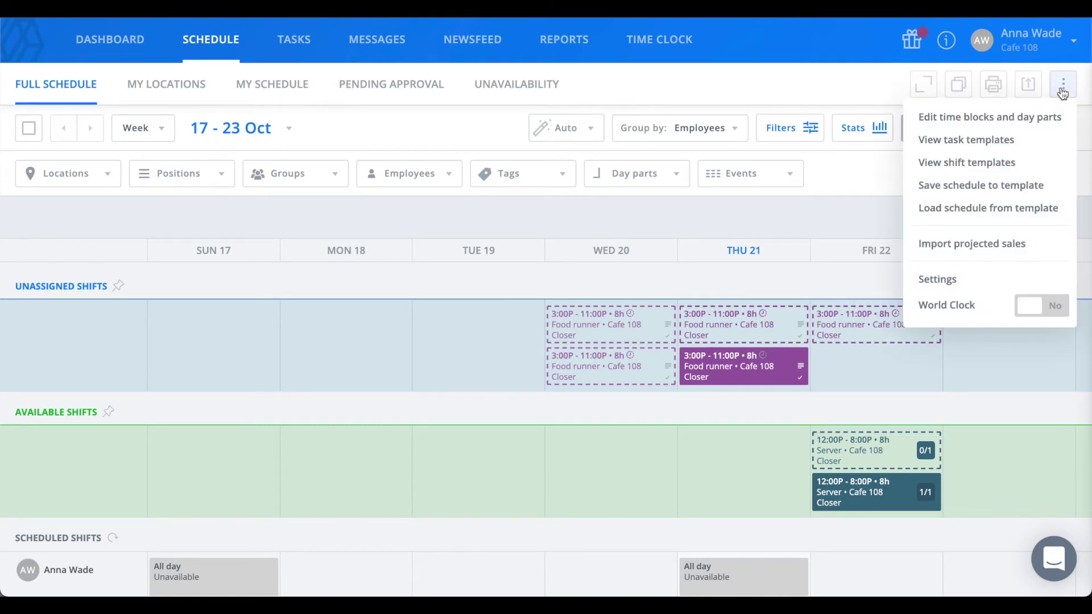
click(1017, 165)
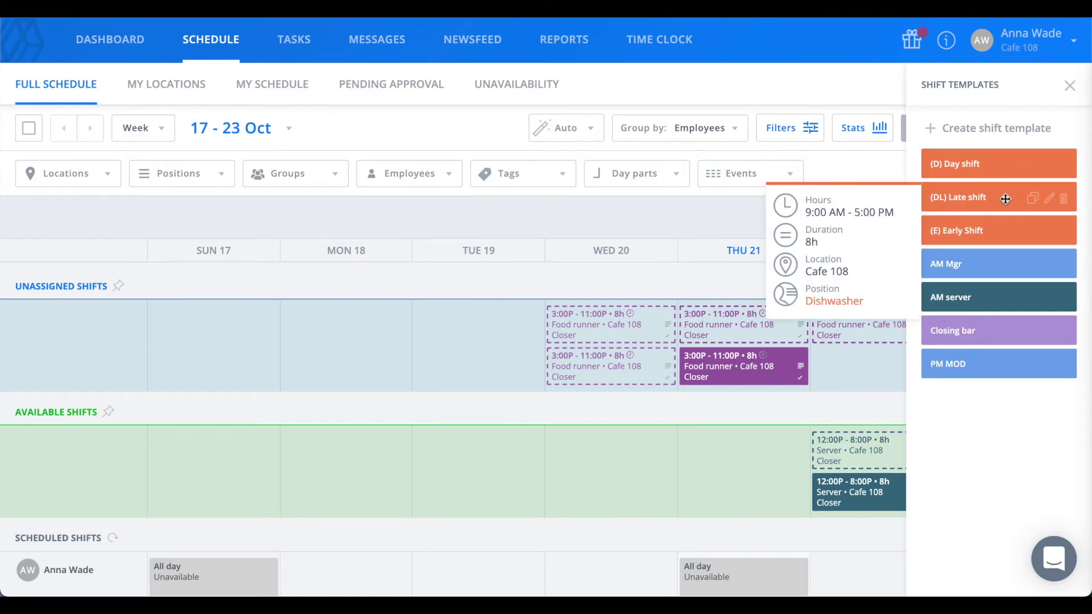
mouse_move(994, 267)
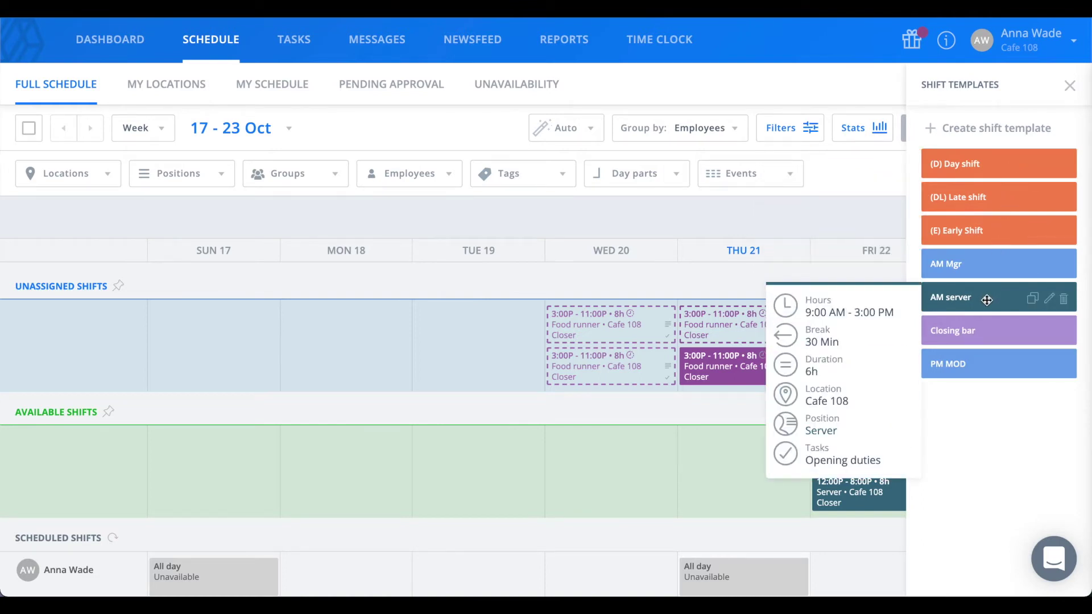
click(1016, 135)
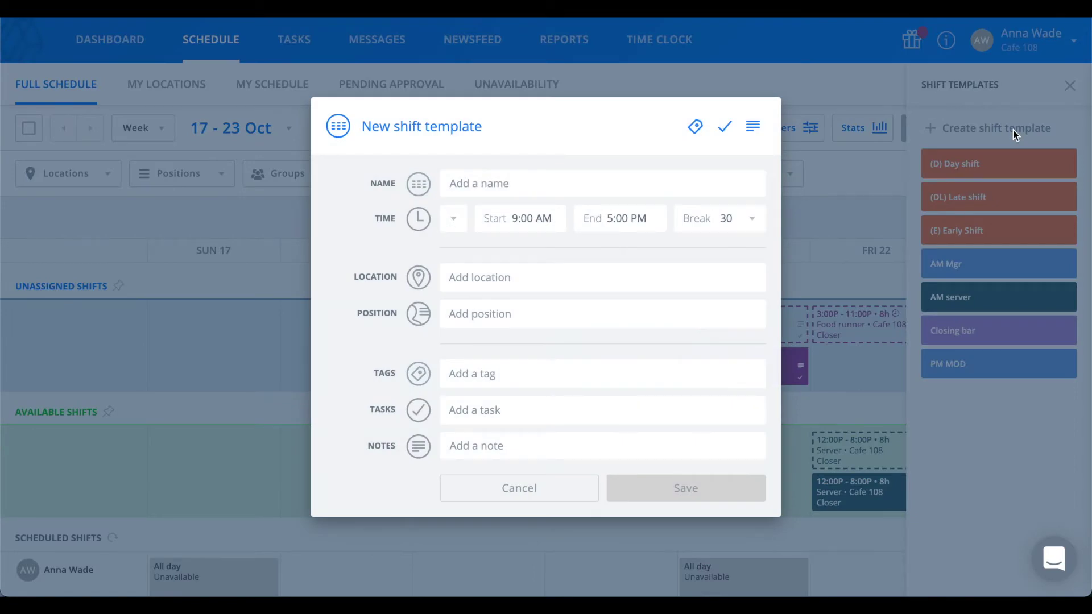
text(AM Kit)
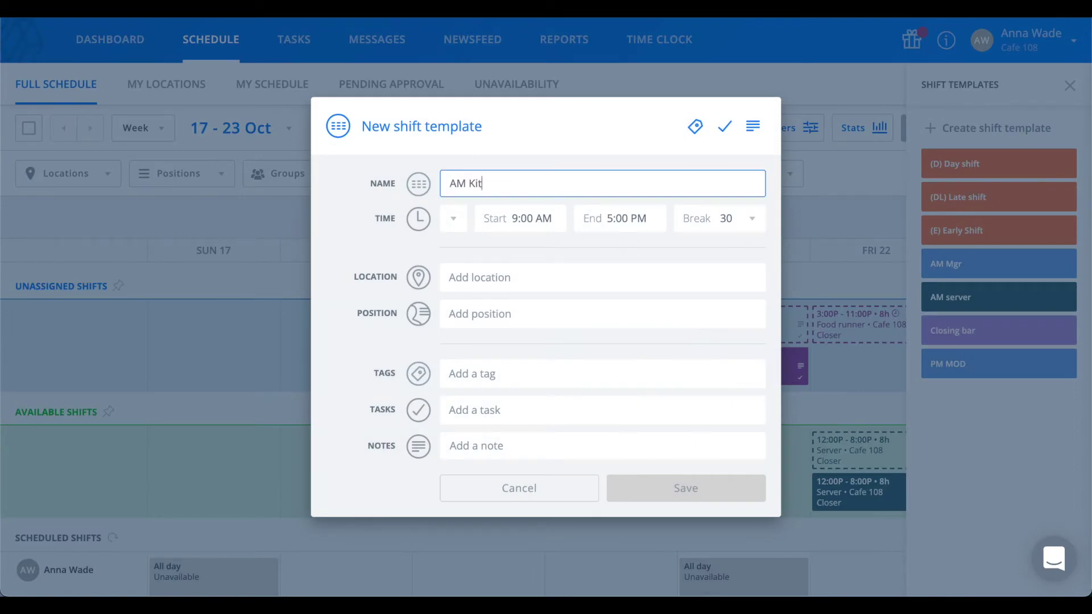
text(chen MOD)
Set the new template's location to Cafe 108 and its position to Kitchen Supervisor
click(546, 277)
click(515, 330)
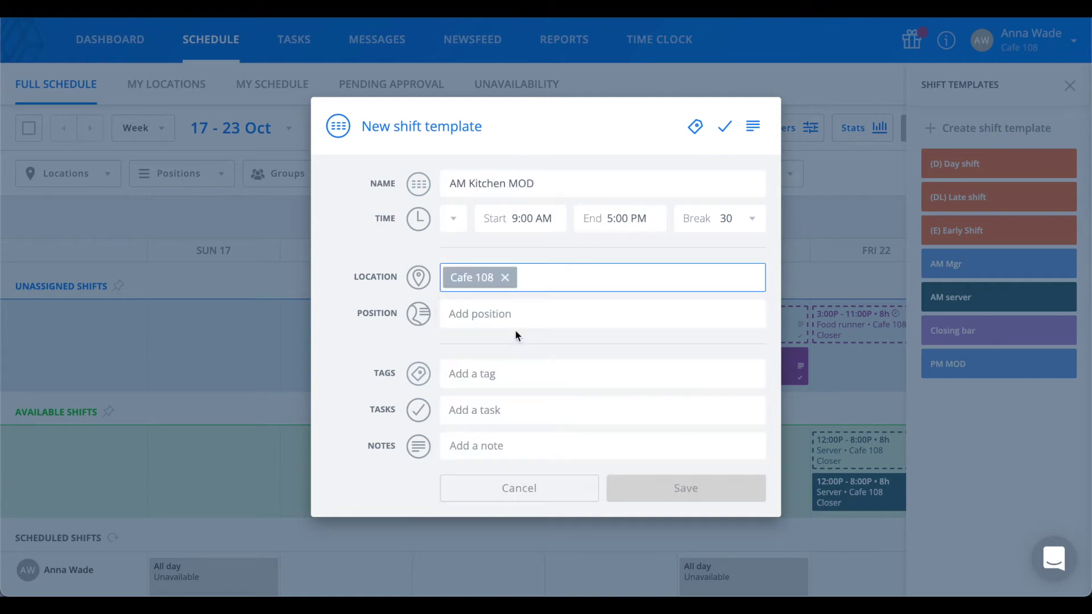
click(515, 316)
scroll(512, 512, down, 3)
click(510, 470)
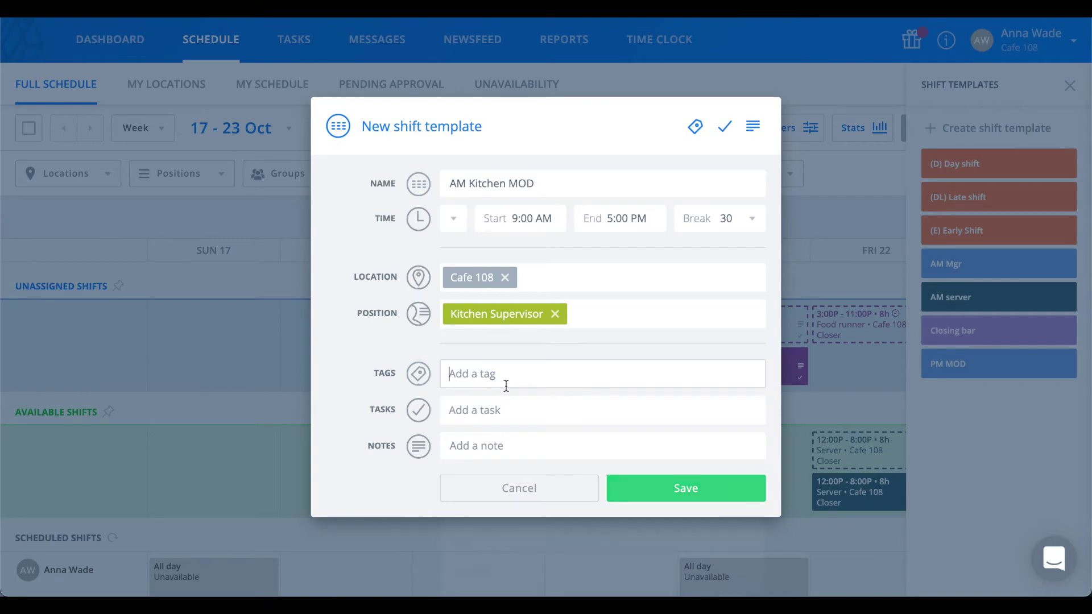
Tag the shift template with Opener and MOD and save it
click(506, 387)
click(478, 570)
click(483, 556)
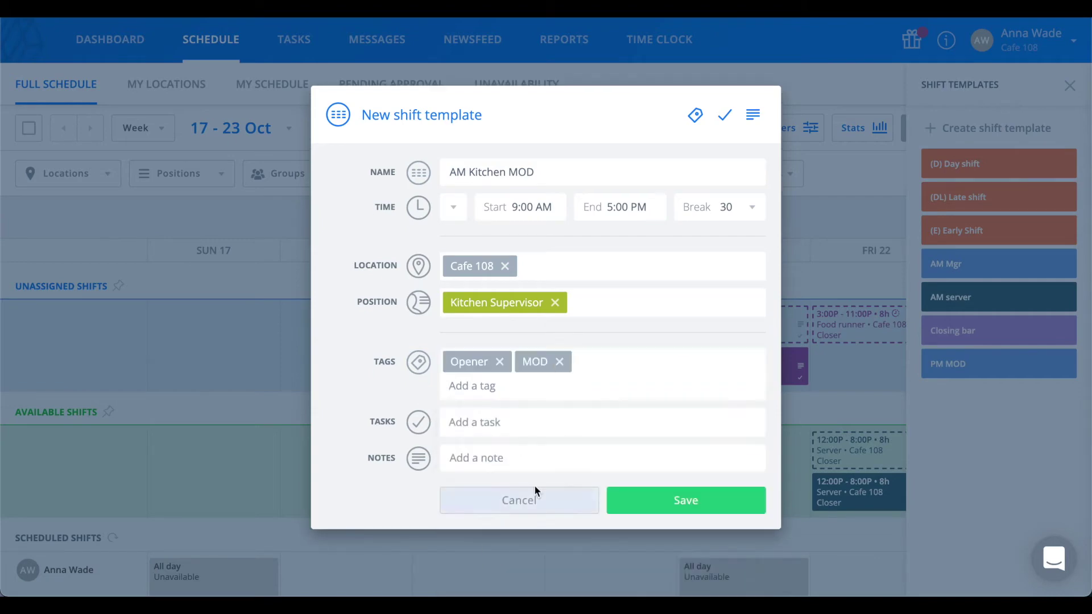
click(645, 498)
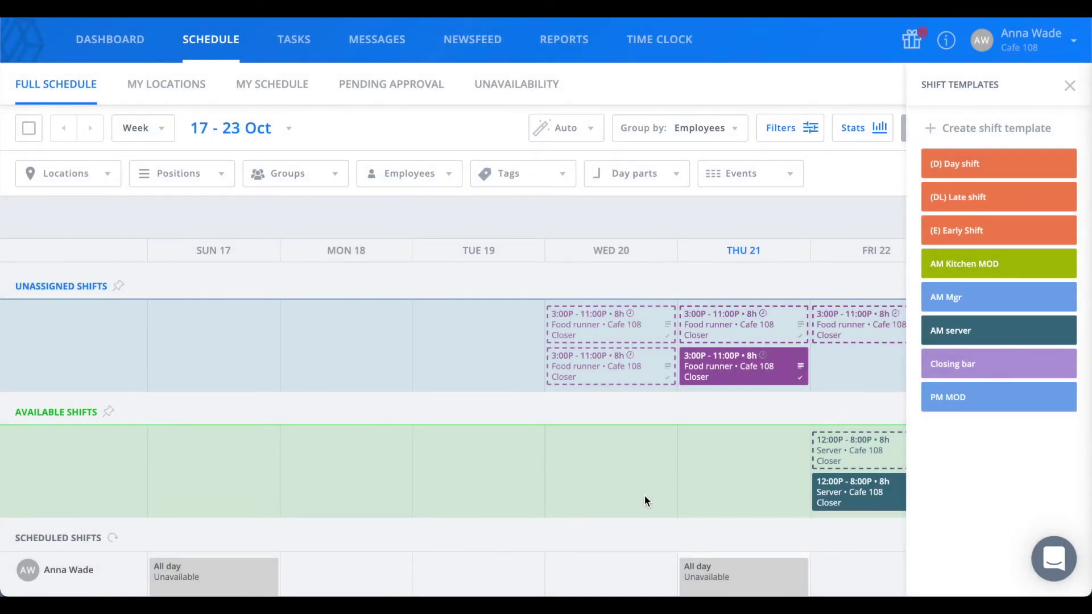
Schedule the AM Kitchen MOD template for the first listed employee on Wednesday, October 20
mouse_move(968, 264)
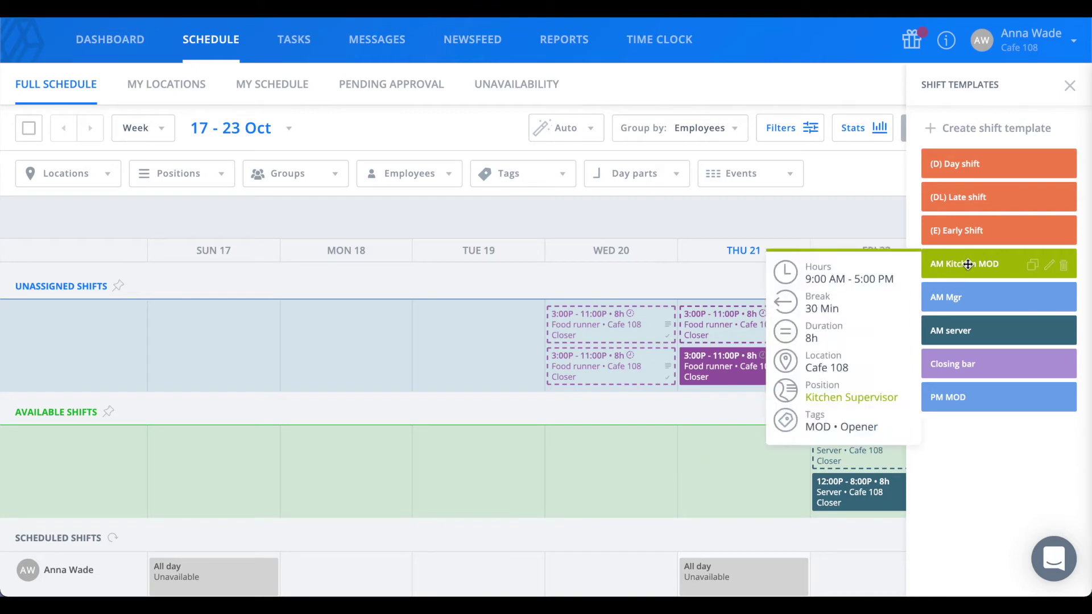
drag(969, 264, 600, 576)
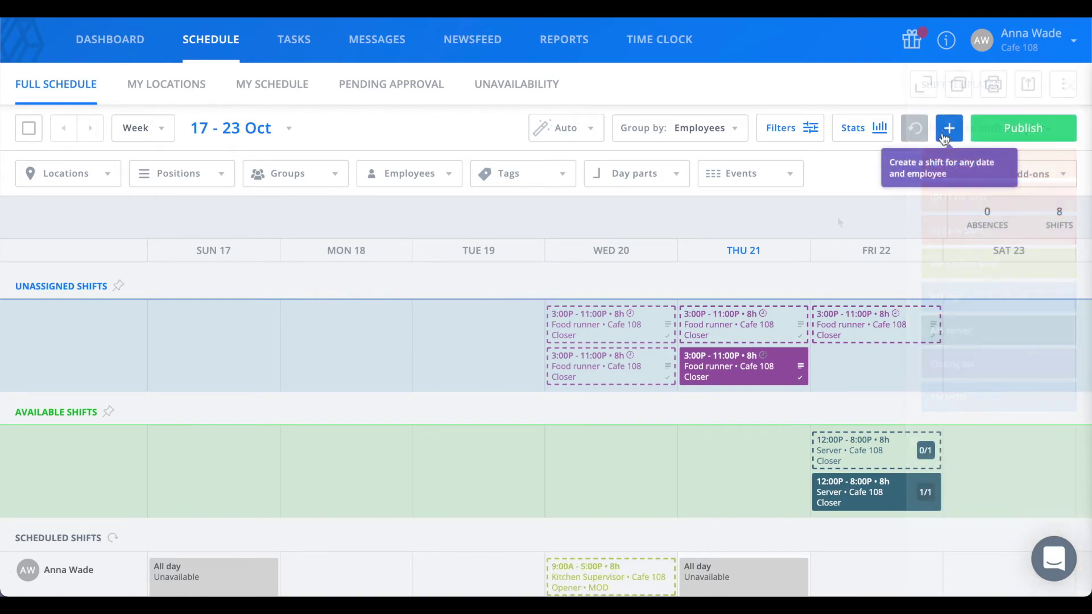
Start a new shift for October 21, 2021 based on the AM Kitchen MOD template
click(947, 130)
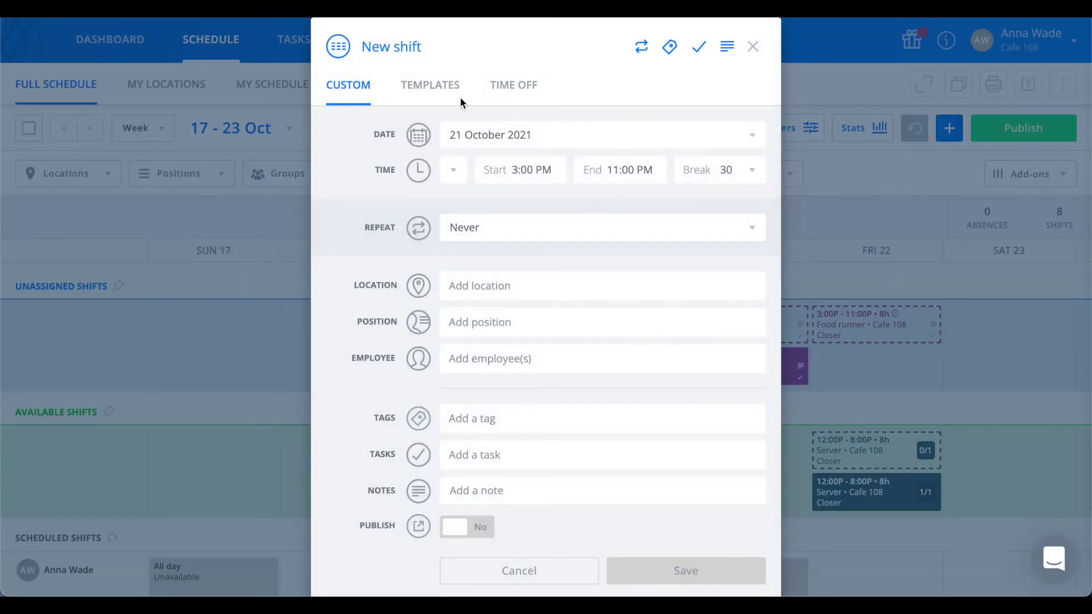
click(430, 91)
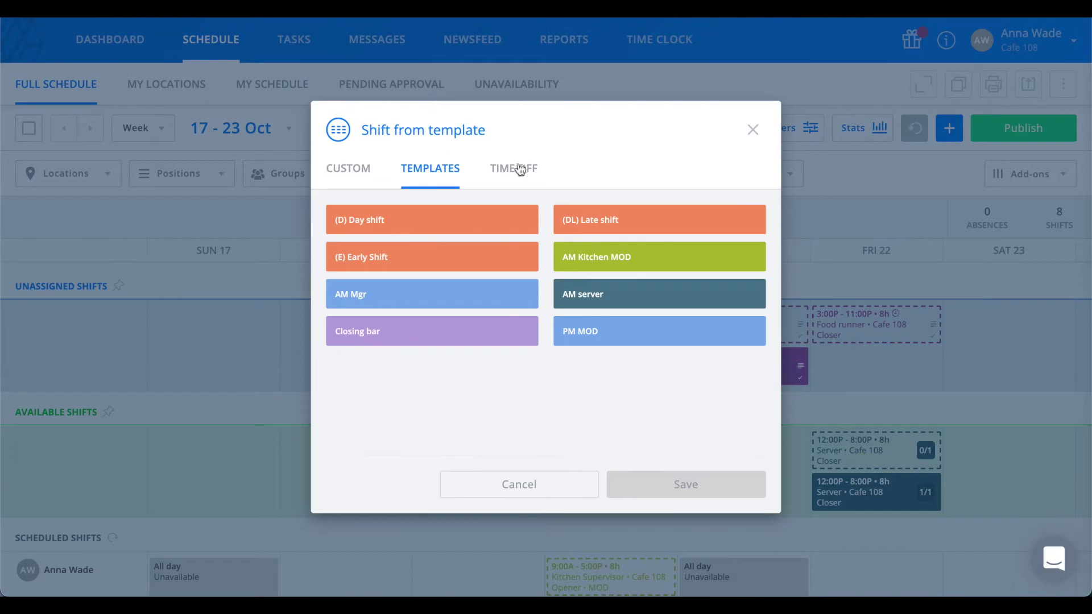
click(586, 254)
Repeat the Kitchen Supervisor shift every week on Thursday and Friday until 11 Dec 2021, and save it unpublished
click(539, 227)
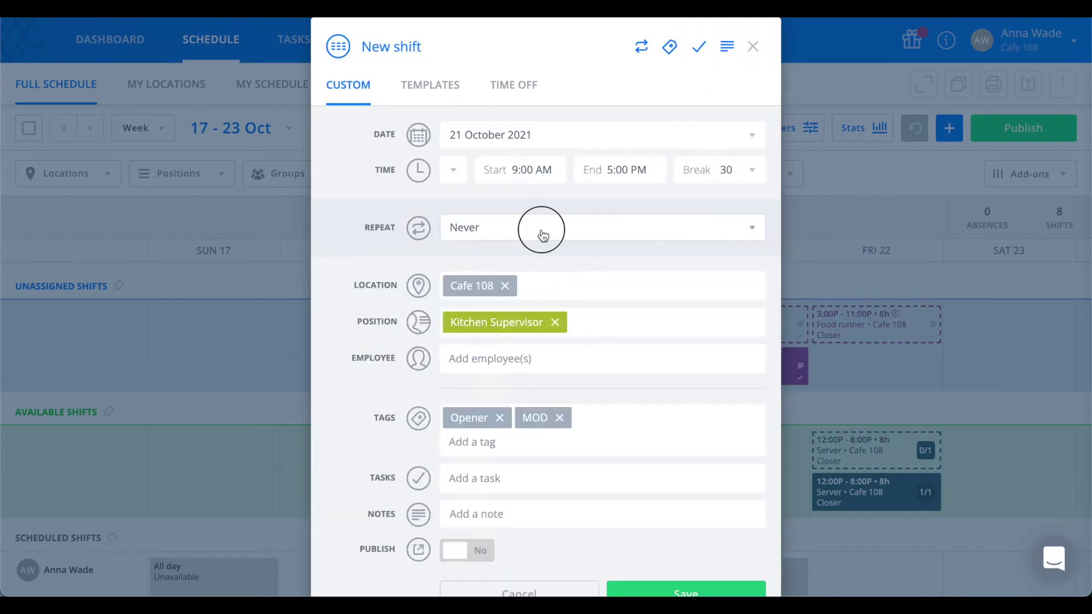
click(531, 290)
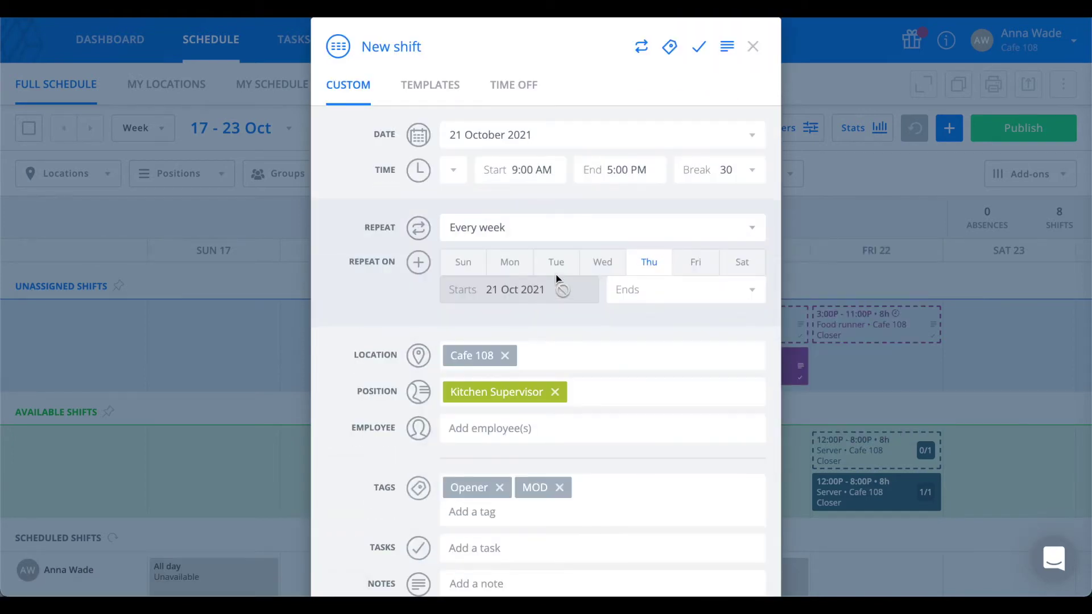
click(692, 271)
click(709, 291)
click(784, 328)
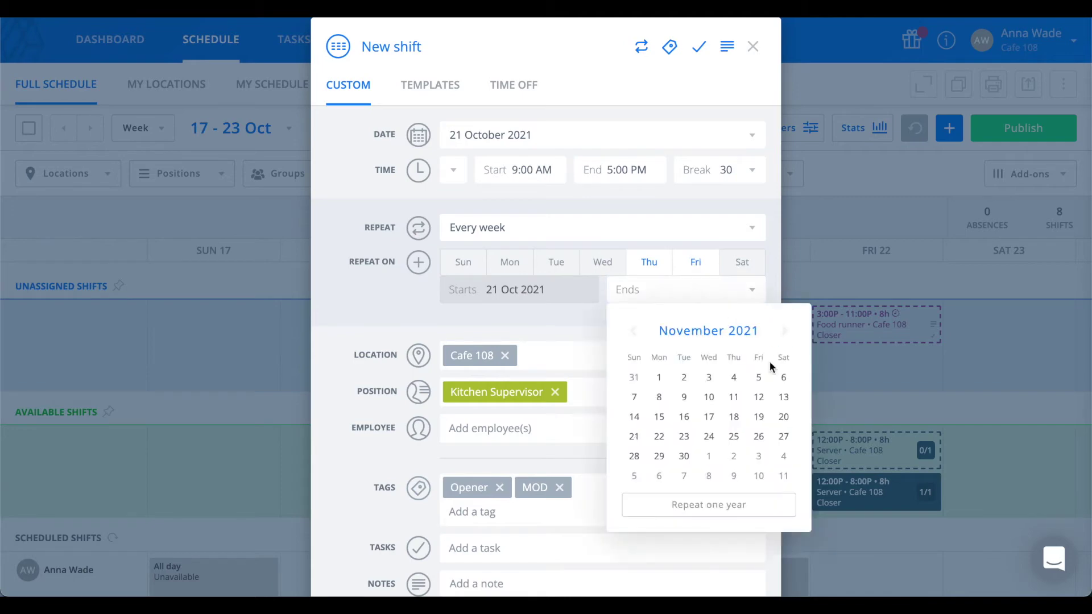
click(784, 476)
scroll(555, 452, down, 2)
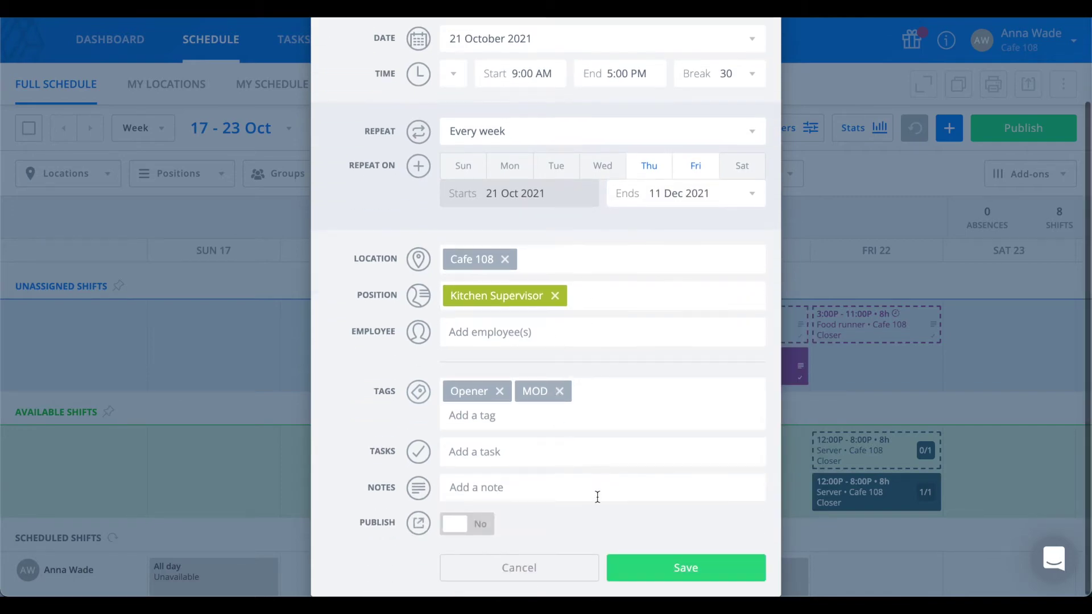
click(651, 569)
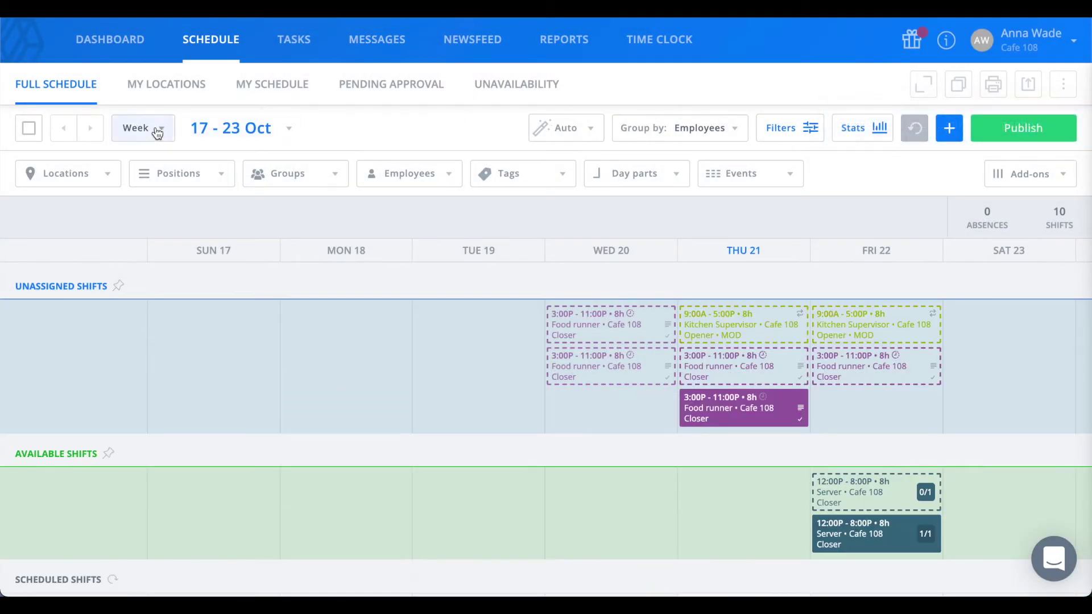
Show the schedule for the whole month of October 2021 and change it from calendar view to the row layout
click(157, 134)
click(173, 213)
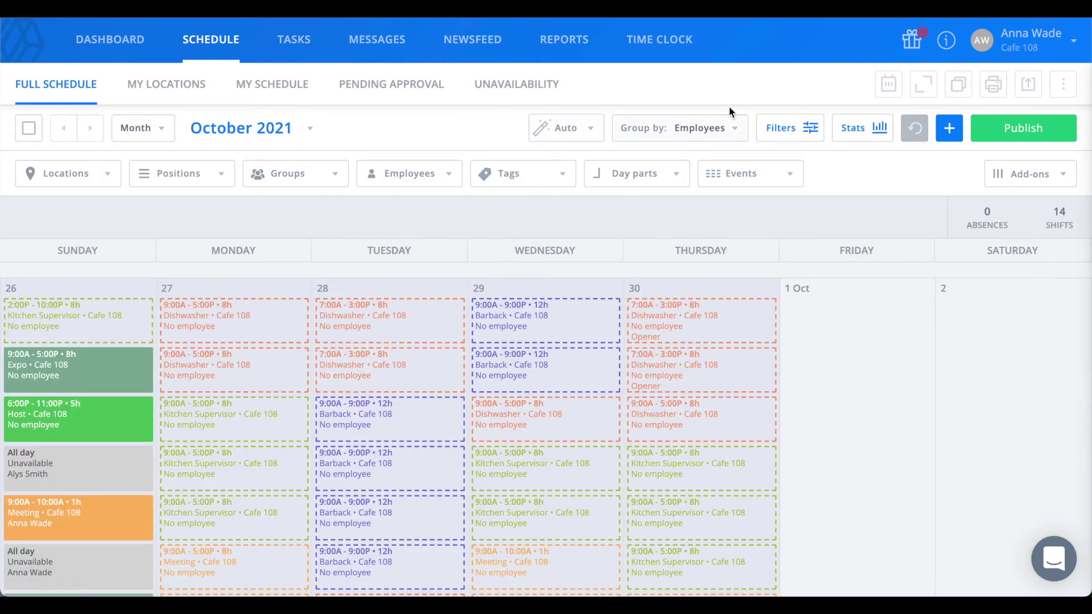
click(892, 87)
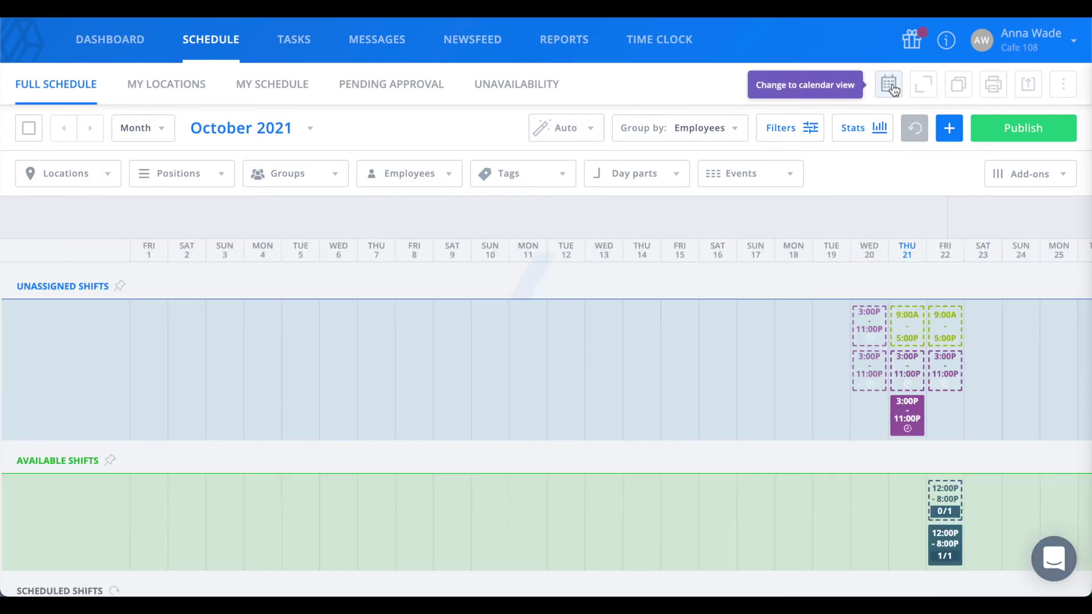
Open the shift templates from the month view and examine the AM Kitchen MOD template's details and available actions
click(1064, 85)
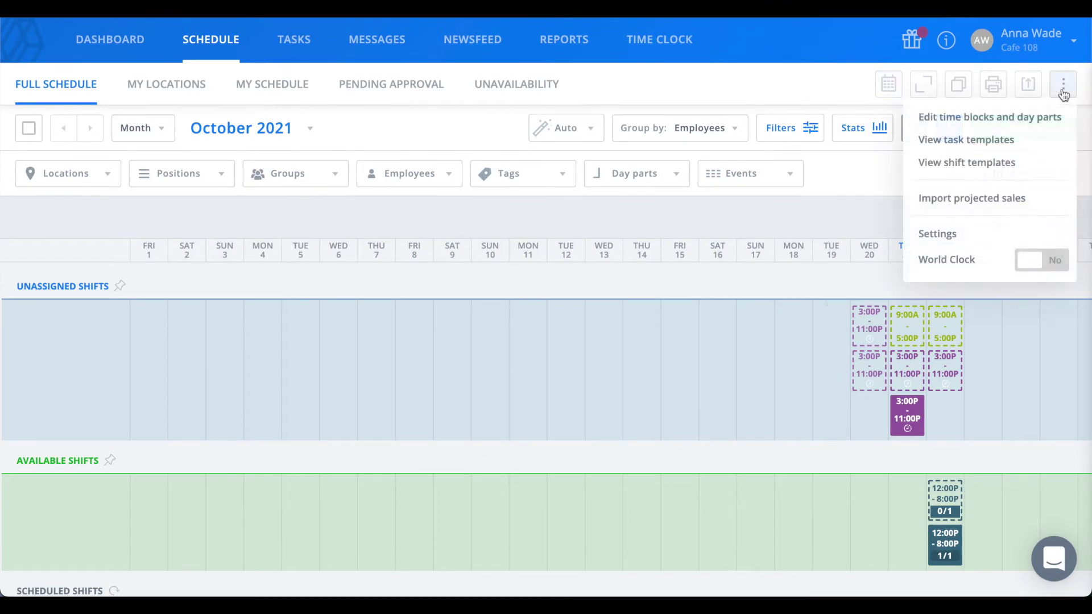
click(1021, 163)
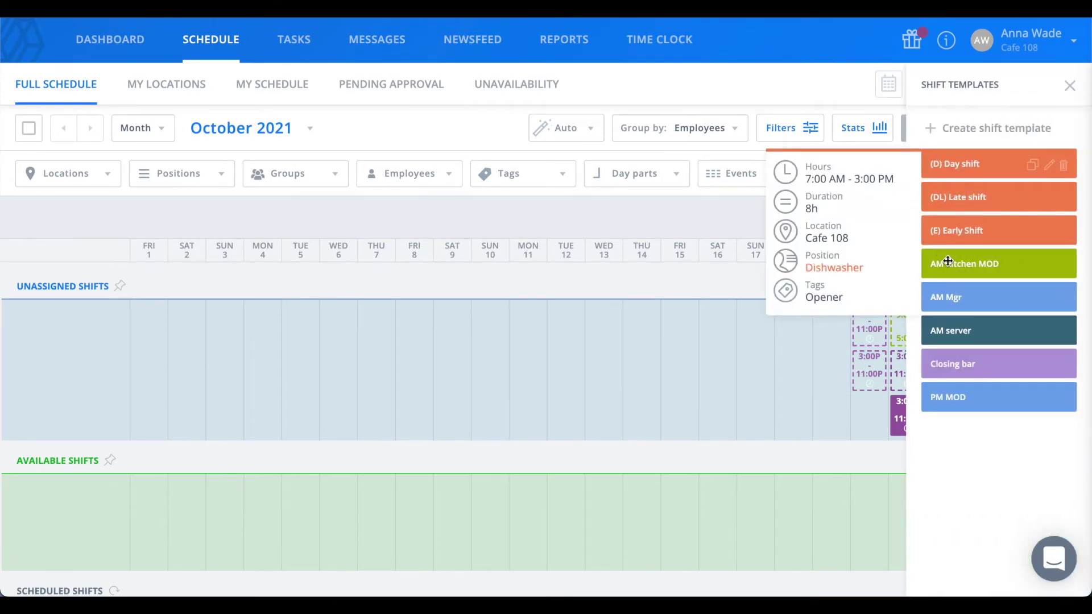
mouse_move(1049, 271)
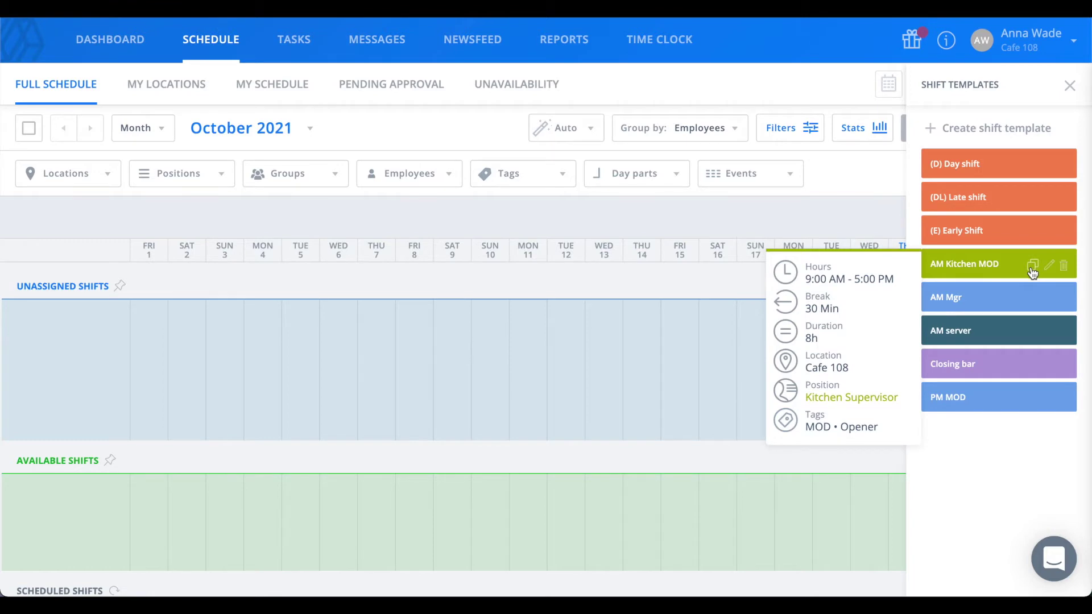
Copy the AM Kitchen MOD template into the fifth employee's row on October 11, 12, 15, 16, 19 and 20
drag(1034, 272, 527, 494)
scroll(770, 299, down, 8)
click(566, 495)
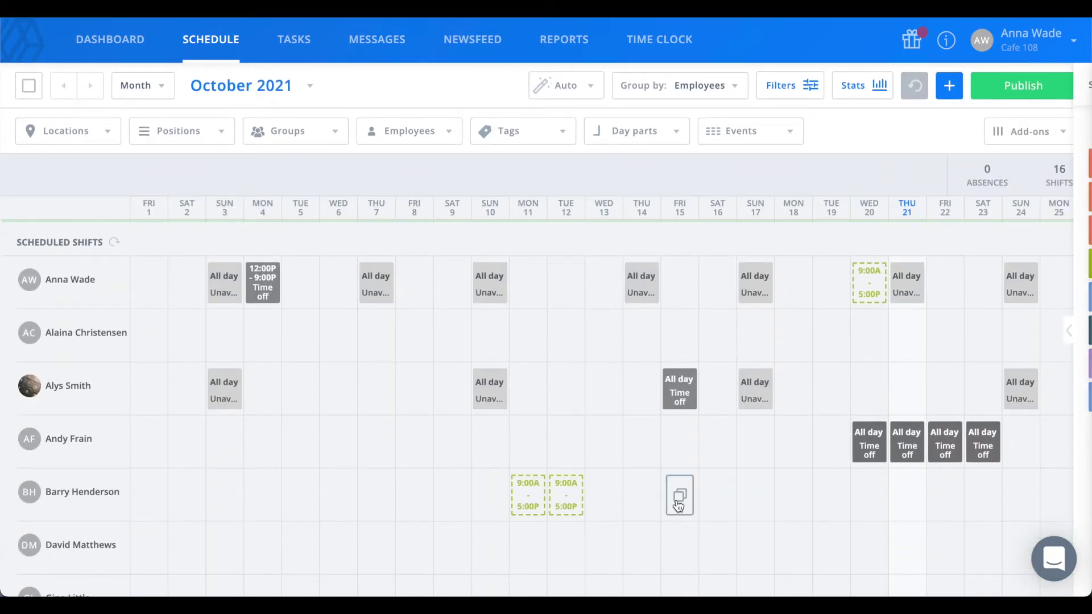
click(678, 495)
click(717, 495)
click(831, 494)
click(866, 500)
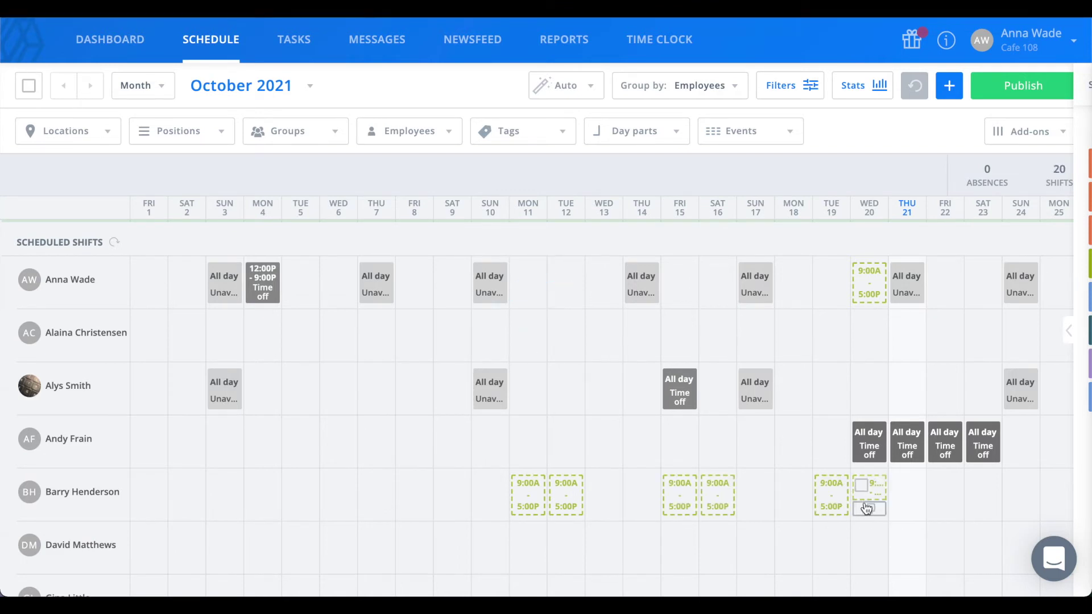
Place AM Kitchen MOD shifts for the second employee on October 19 and the sixth on October 17, and close the shift templates
click(833, 339)
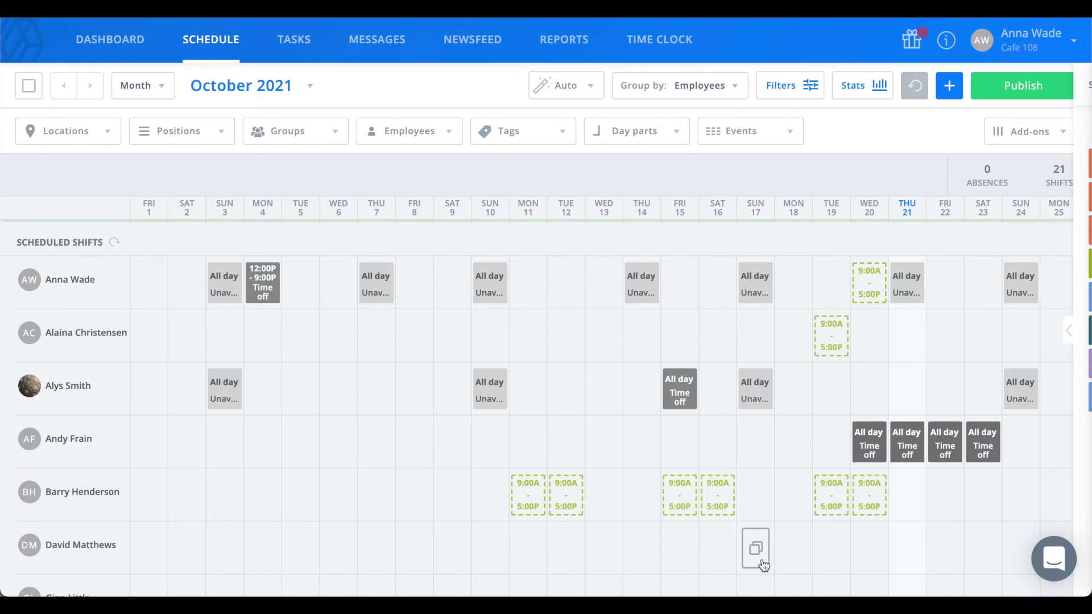
click(763, 566)
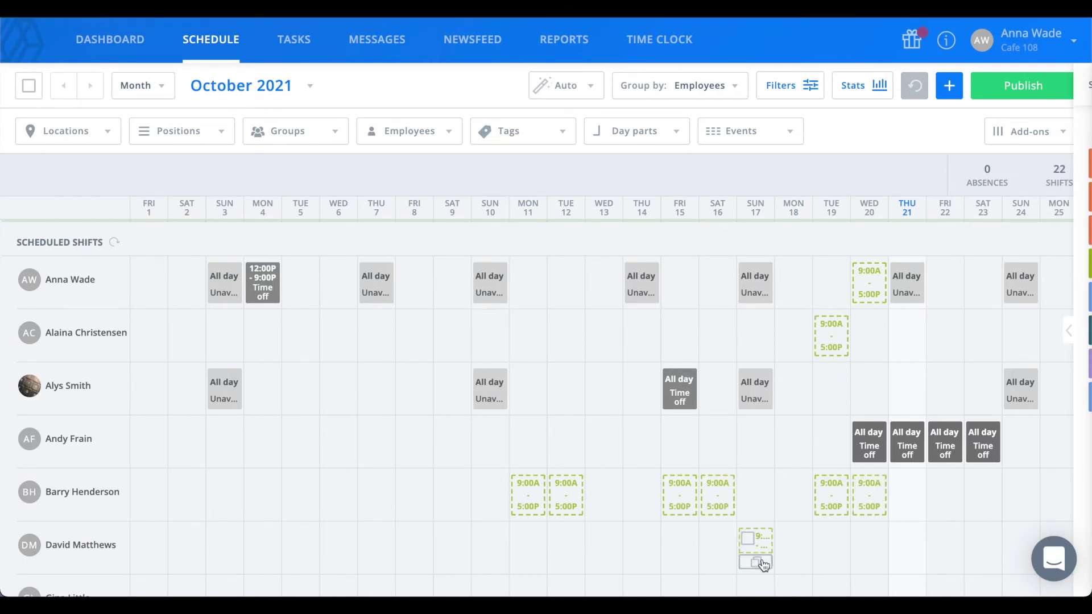
click(1069, 331)
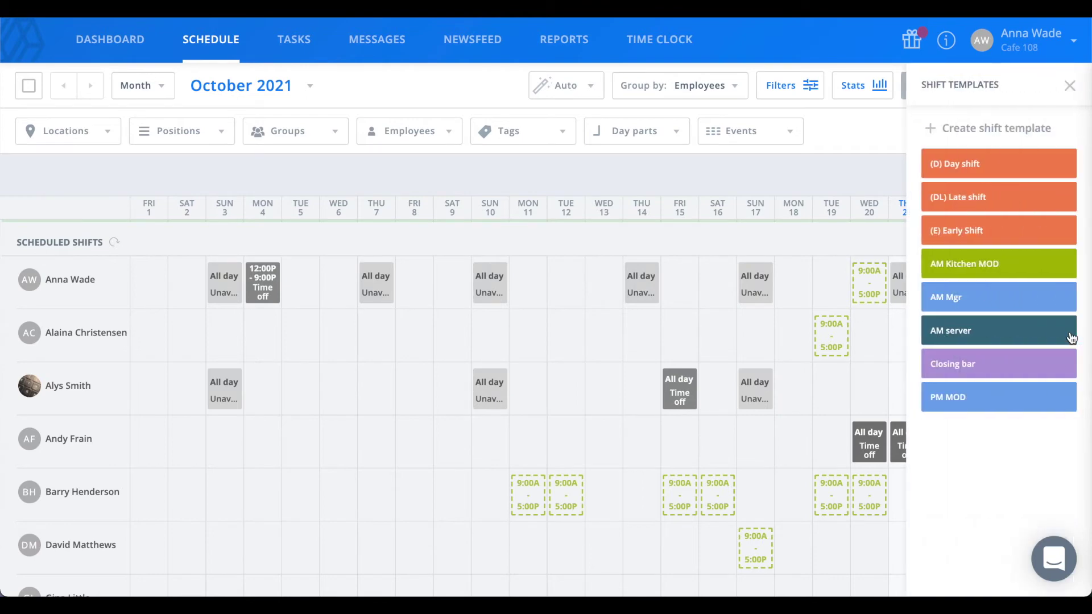
click(1070, 85)
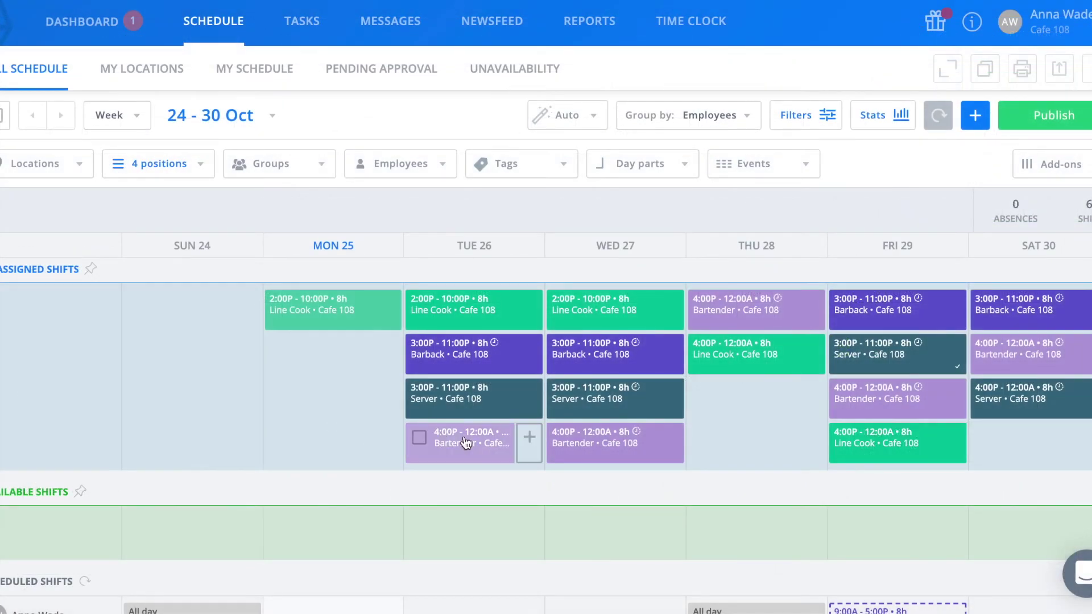
Set up an available Server shift at Cafe 108 on 27 October 2021 from 3:00 PM to 11:00 PM
click(638, 539)
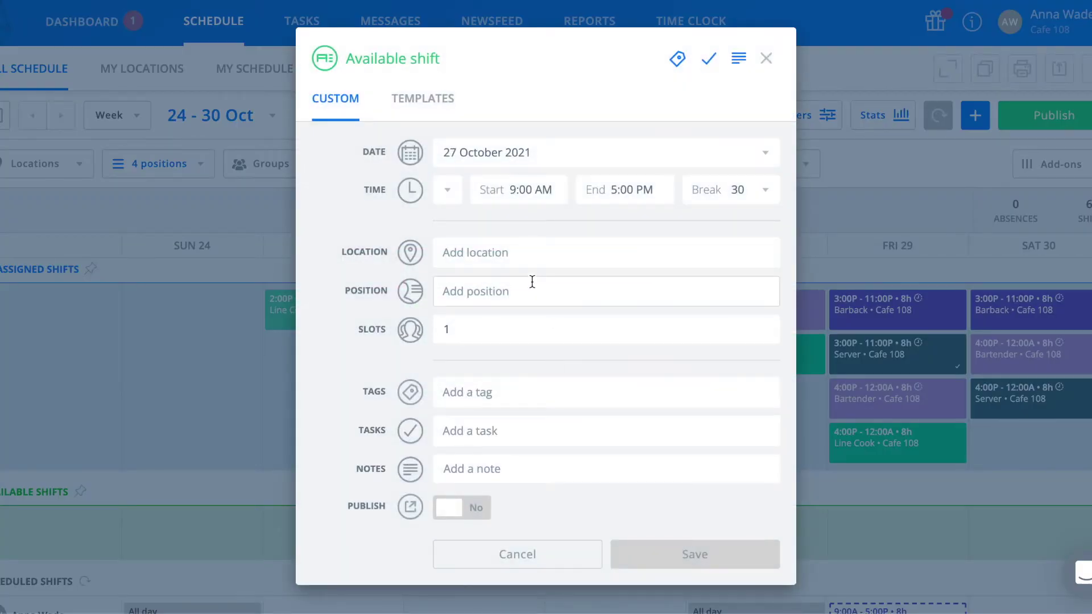
click(447, 198)
click(510, 390)
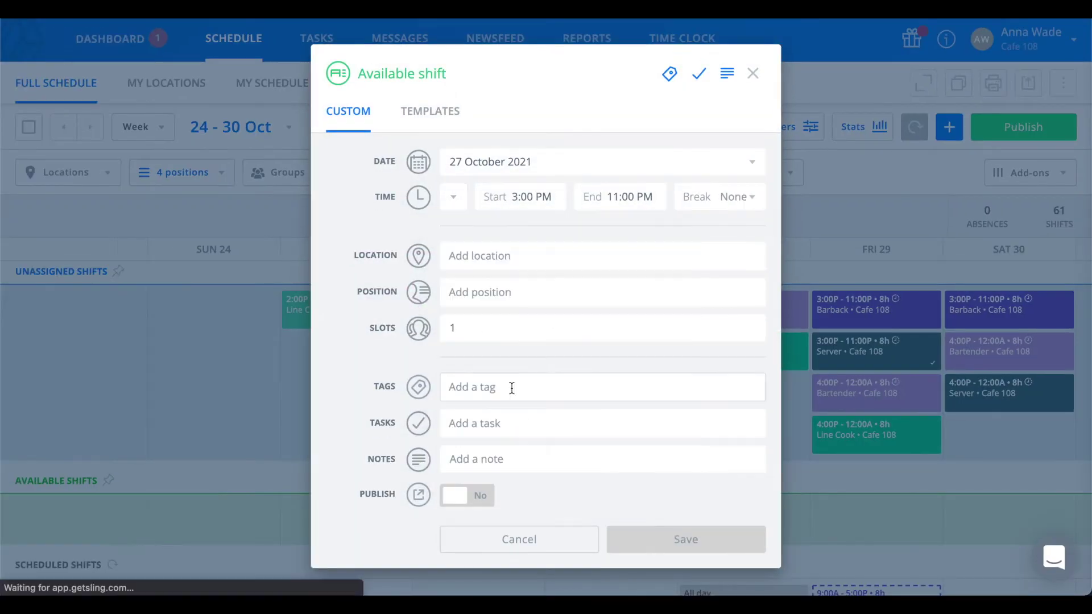
click(504, 247)
click(490, 310)
click(494, 301)
scroll(498, 512, down, 3)
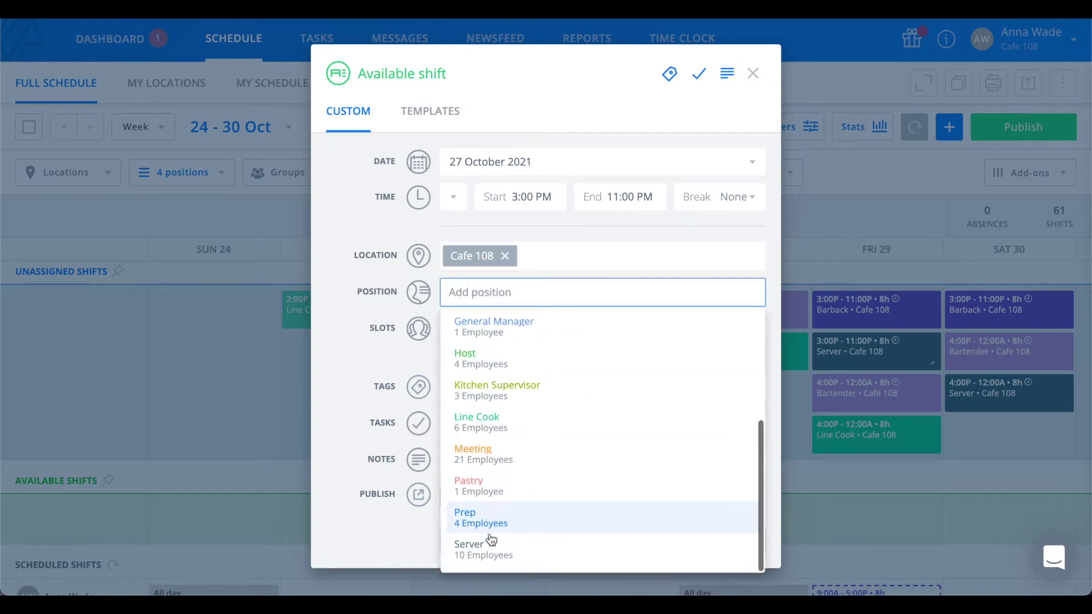
click(496, 550)
Add the Closer tag and the Closing sidework task to the available Server shift, and save it as published
click(485, 392)
click(471, 475)
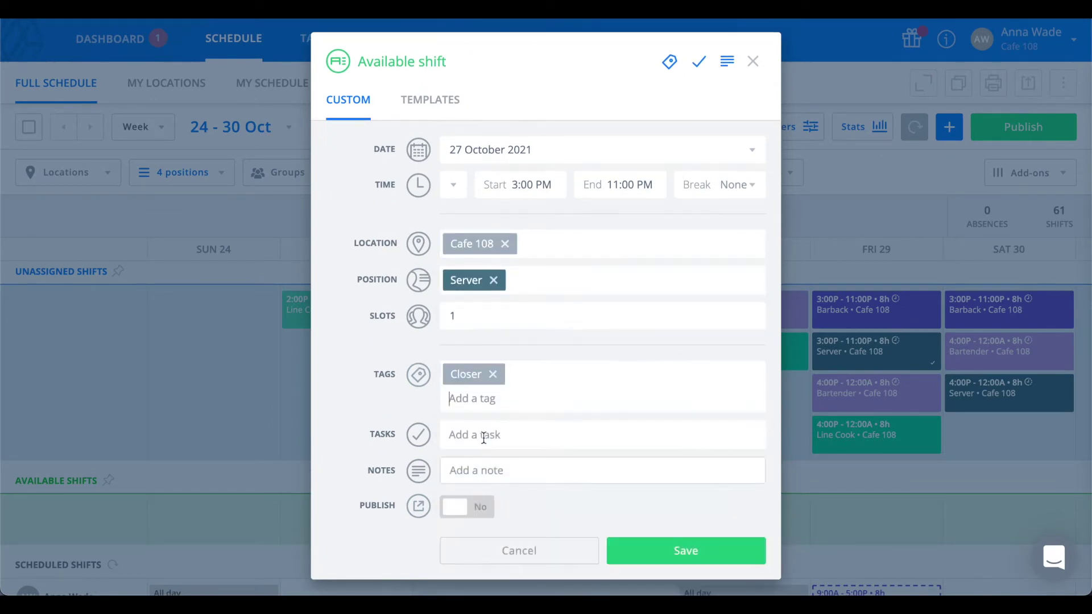
click(484, 436)
click(495, 492)
click(481, 520)
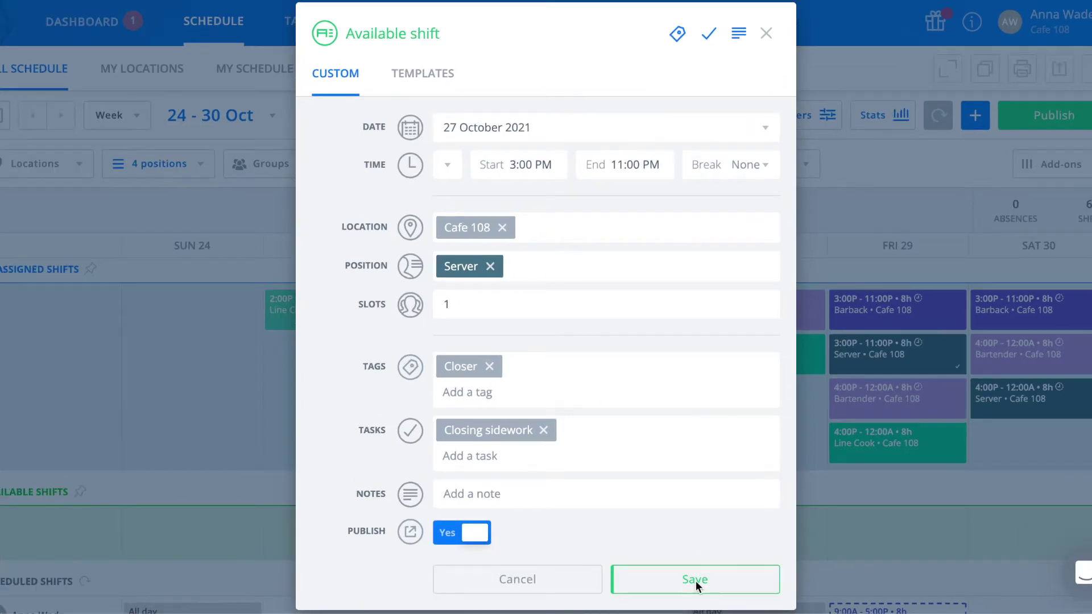
click(695, 580)
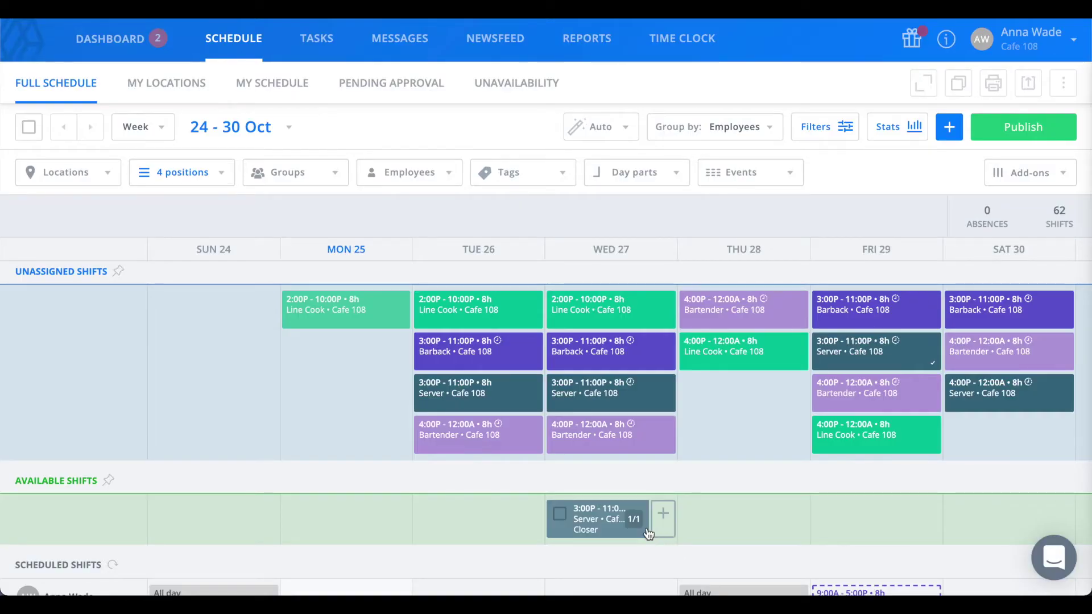
click(616, 527)
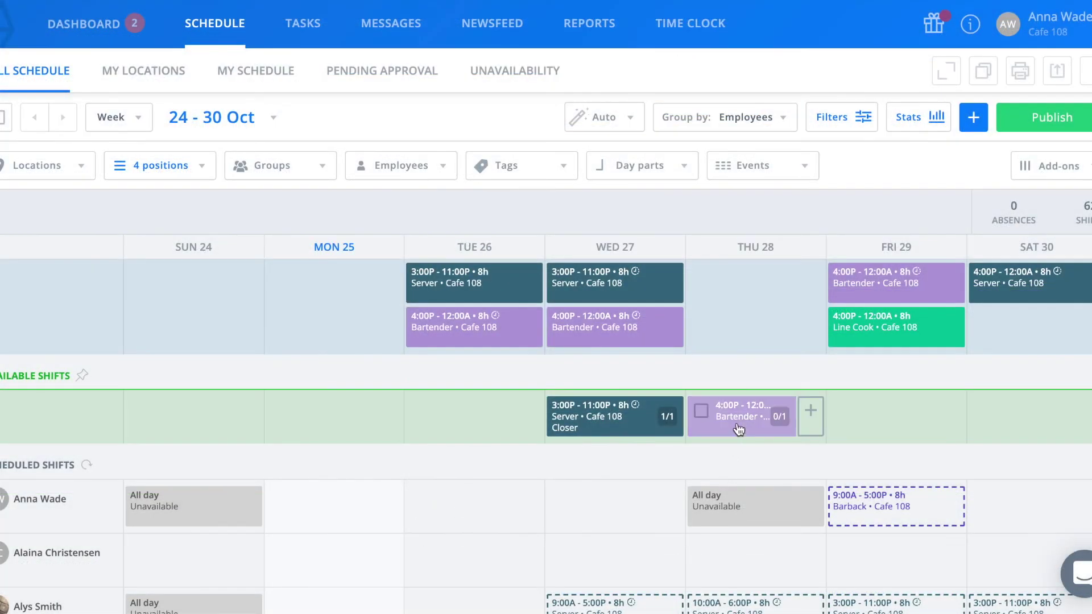
Set the available Bartender shift on Thursday, October 28 to 3 slots and save it
click(739, 430)
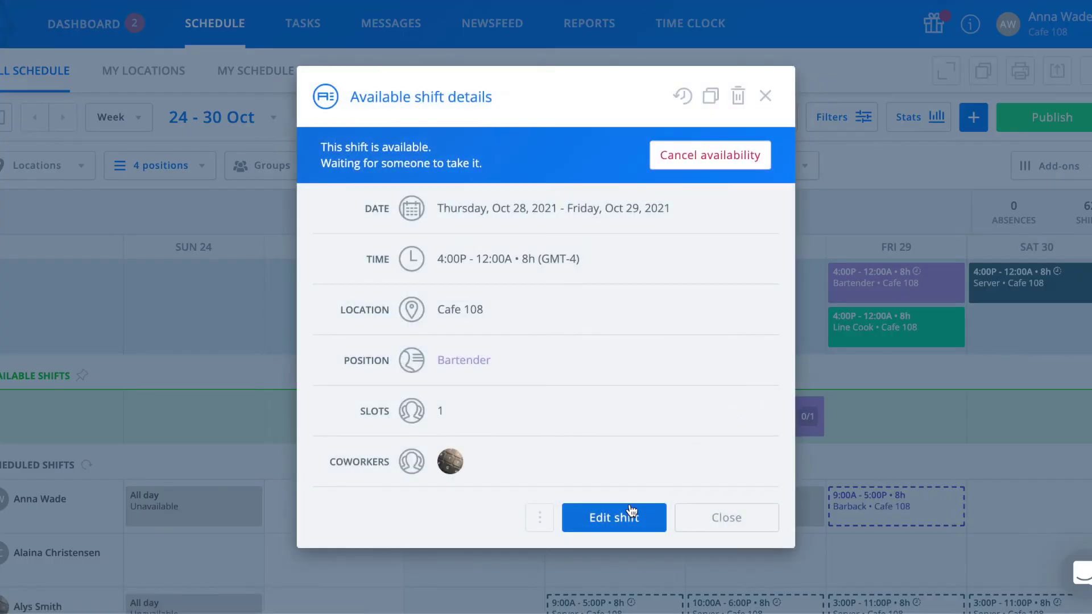
click(628, 515)
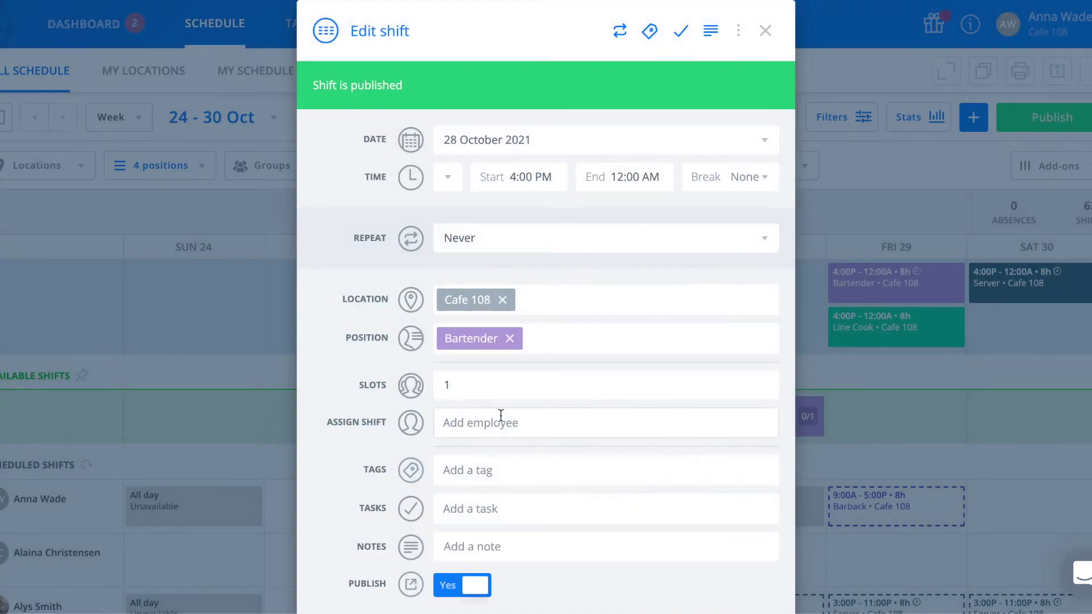
click(483, 390)
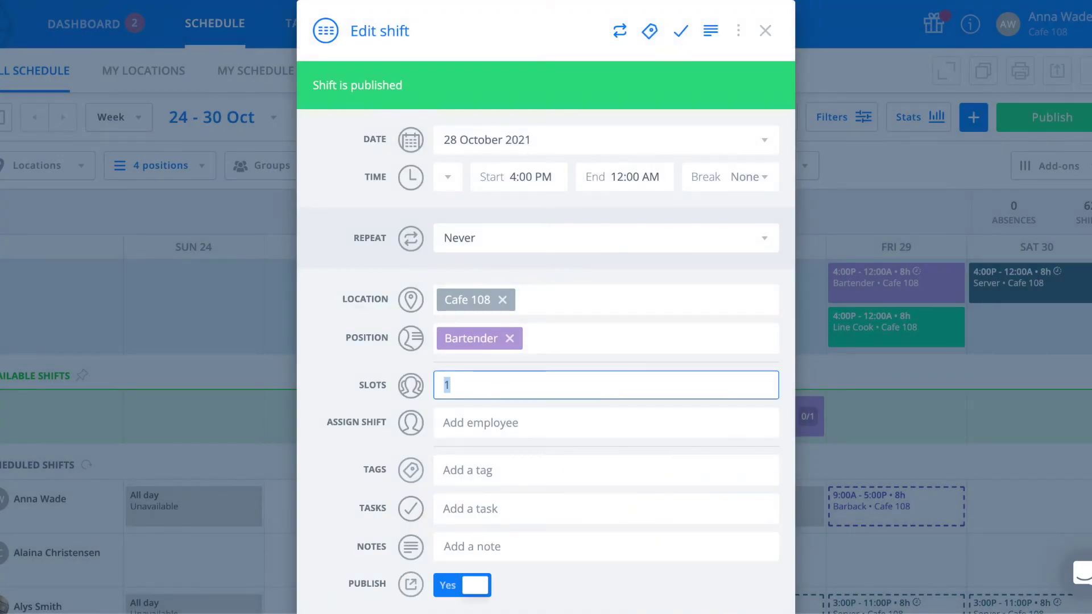
scroll(546, 342, down, 1)
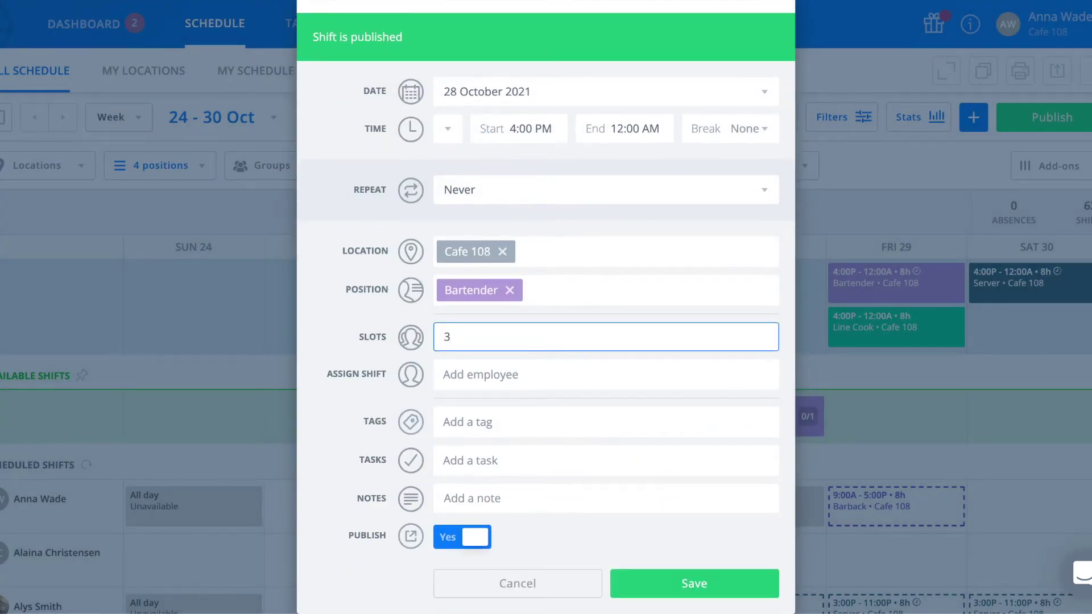
click(686, 579)
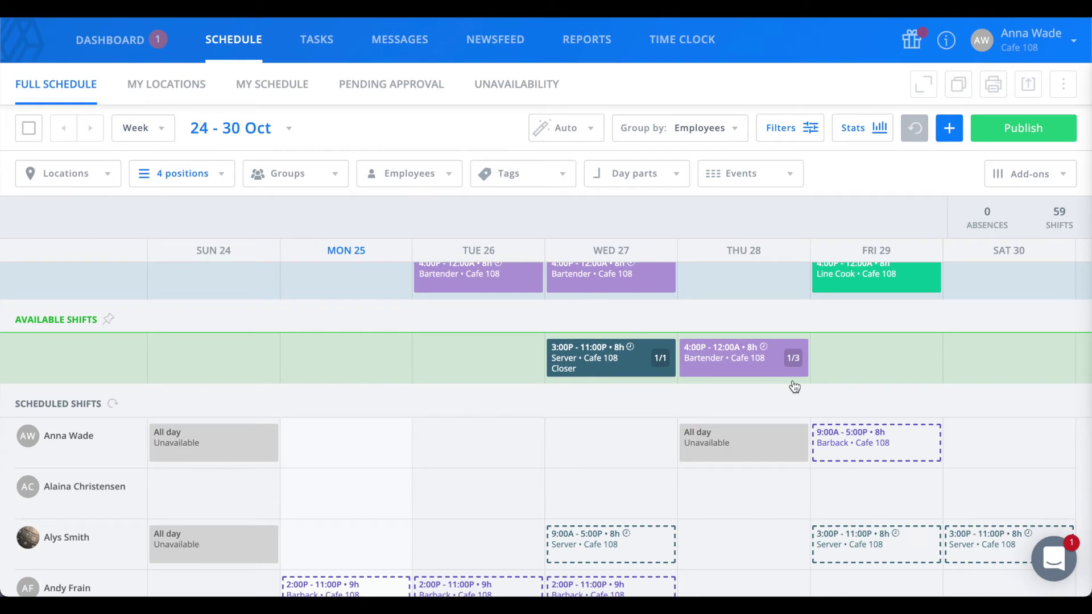
Approve the applicant for Thursday 28's available Bartender shift and assign its remaining slots to the available bartender and the Barback/General Manager employee
click(734, 359)
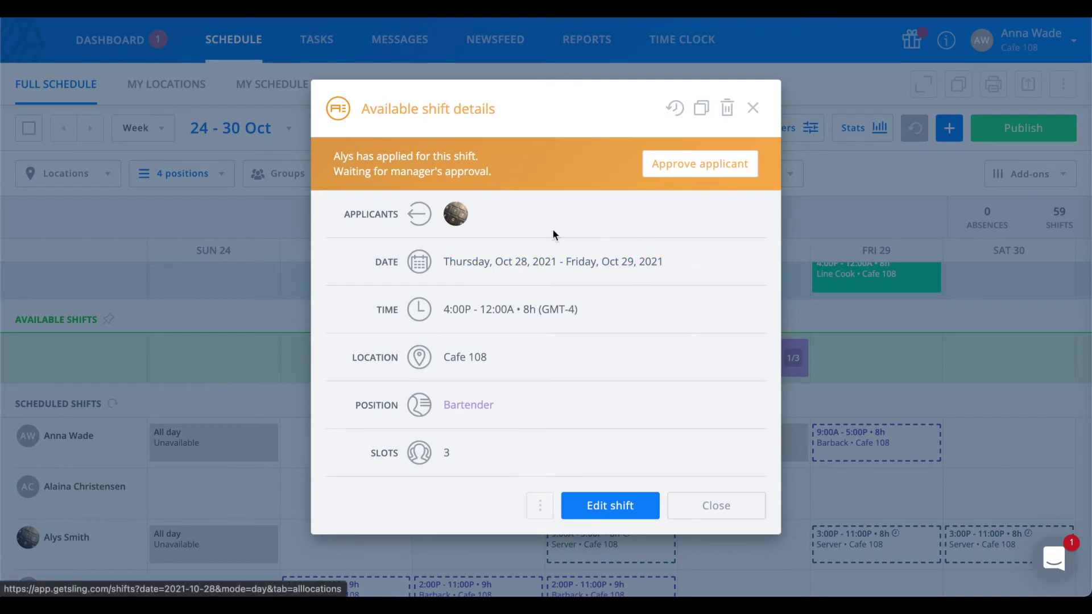
click(668, 171)
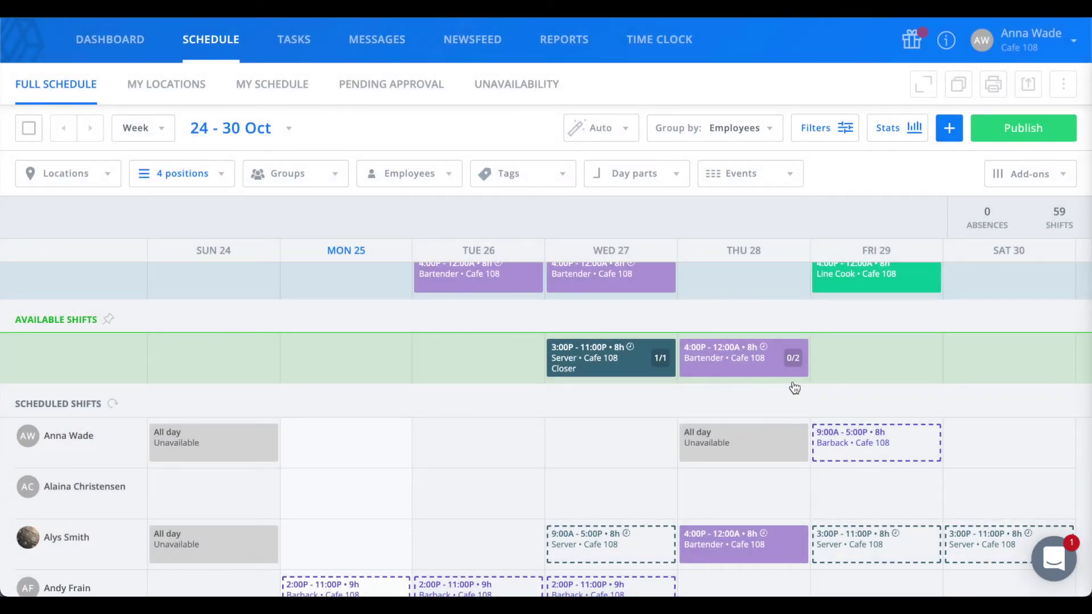
click(792, 370)
click(532, 505)
click(500, 561)
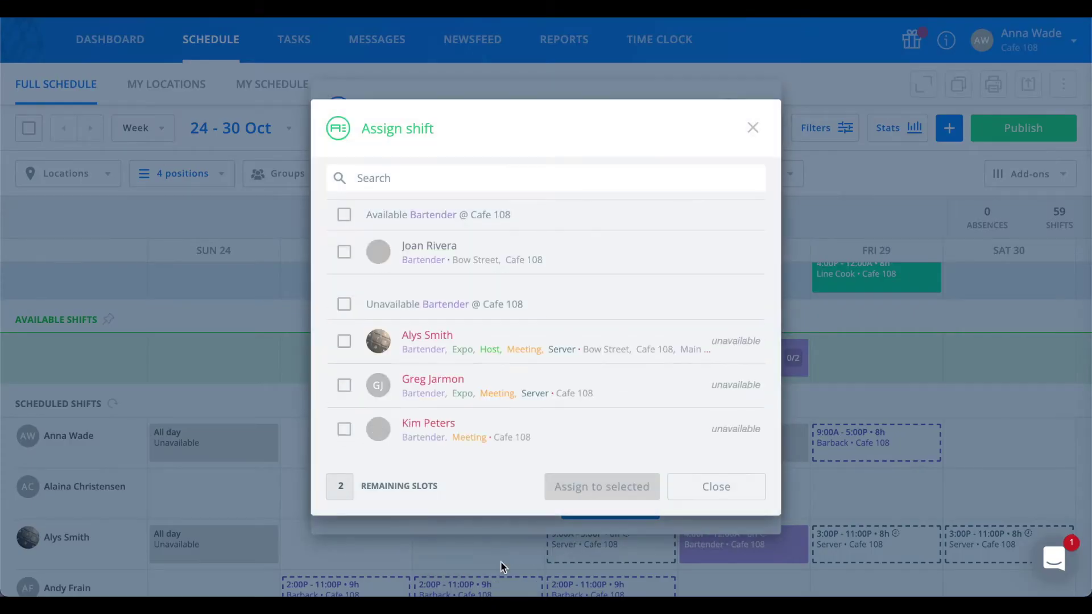
click(344, 252)
scroll(358, 308, down, 5)
scroll(360, 312, down, 3)
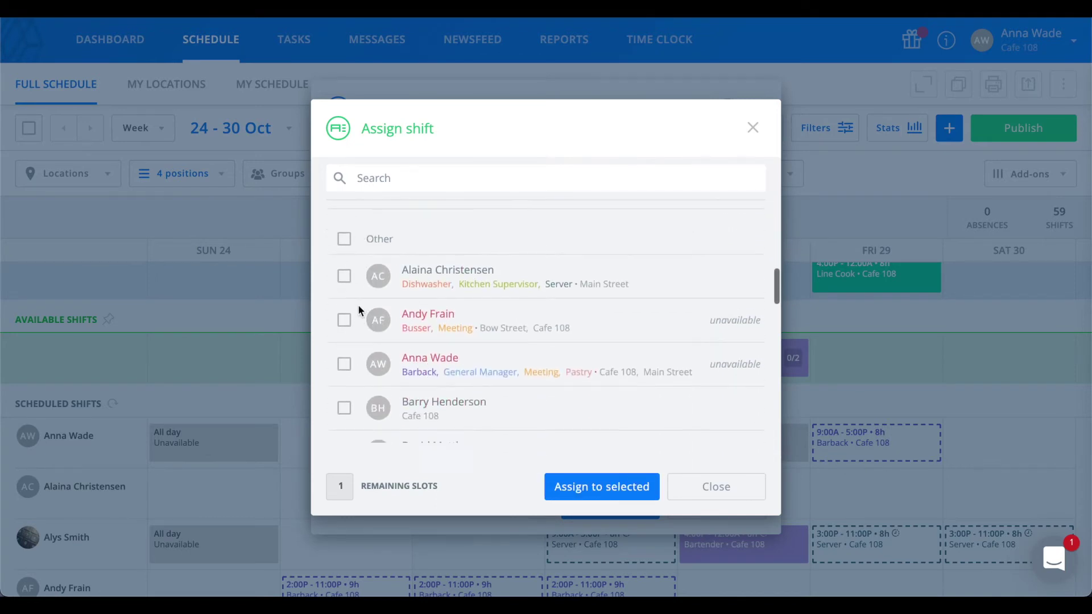
click(345, 311)
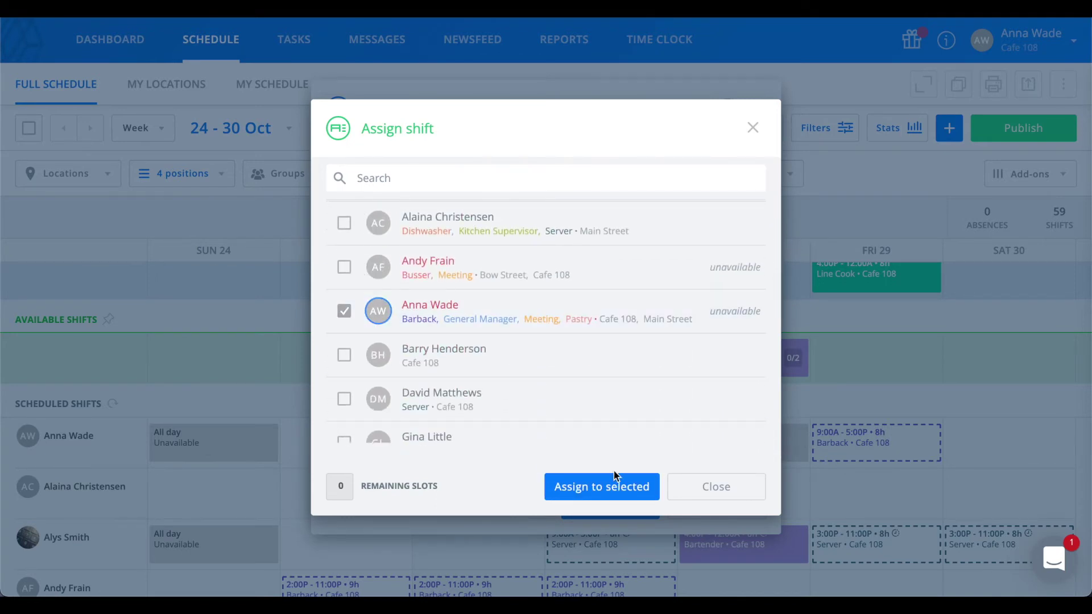
click(614, 505)
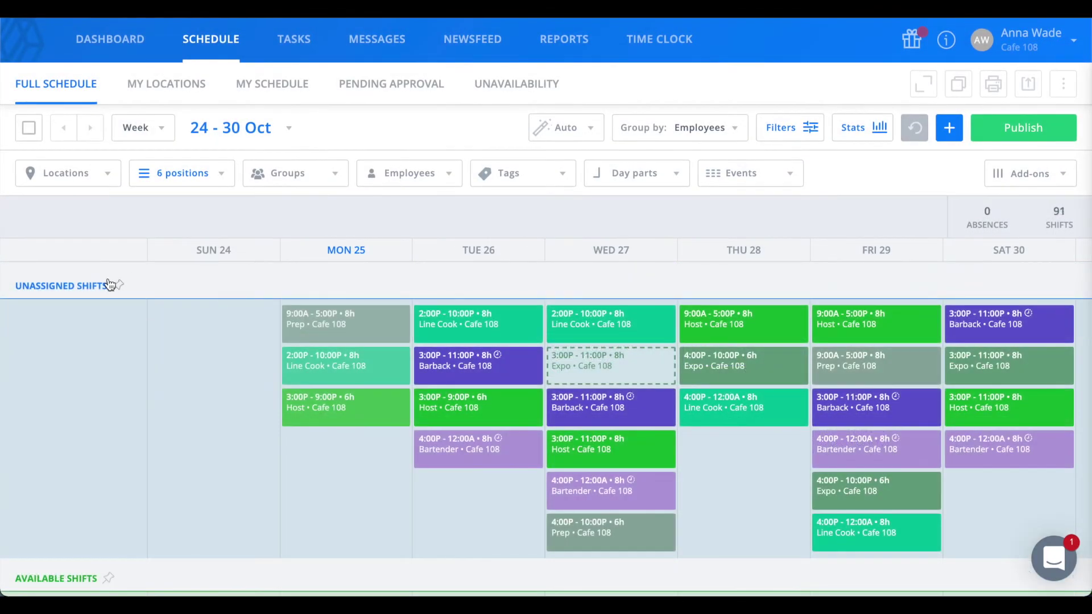
Assign Tuesday 26's unassigned 4:00 PM to 12:00 AM Bartender shift to the first employee under Scheduled Shifts
mouse_move(100, 282)
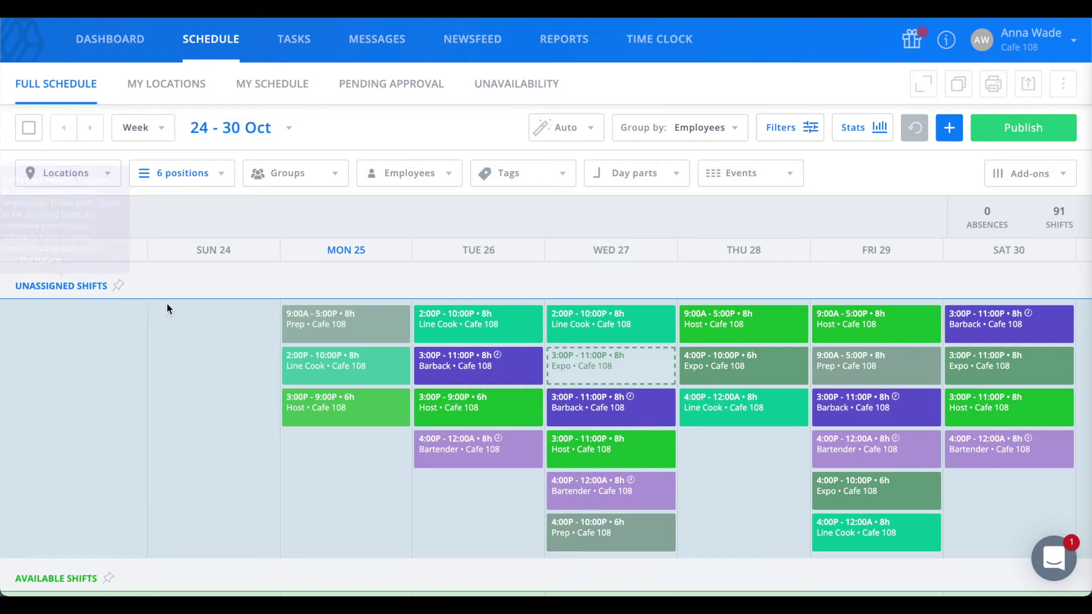
scroll(362, 433, down, 3)
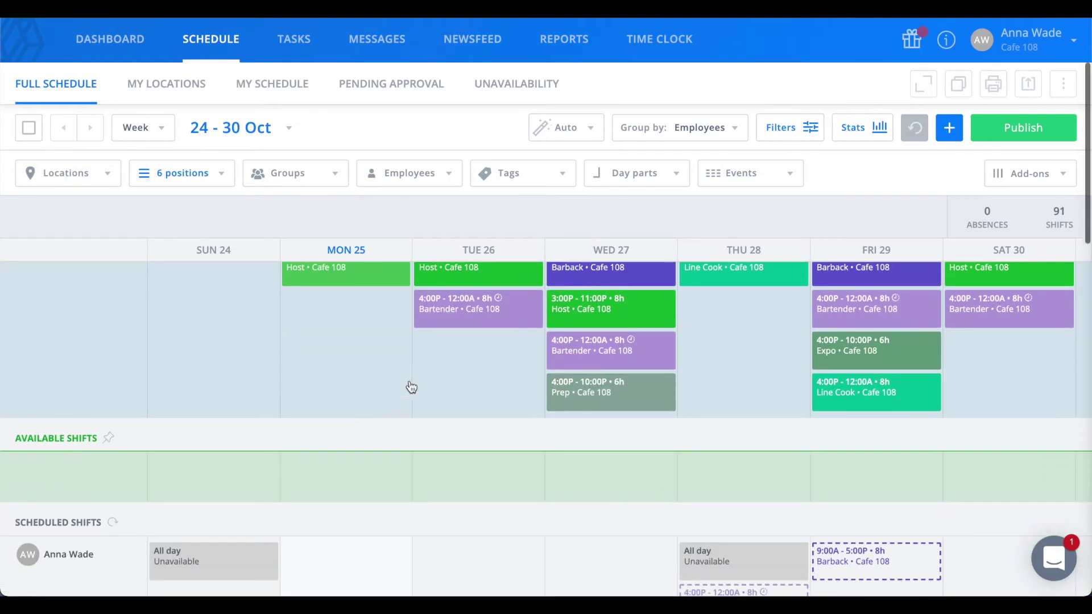
drag(470, 319, 474, 566)
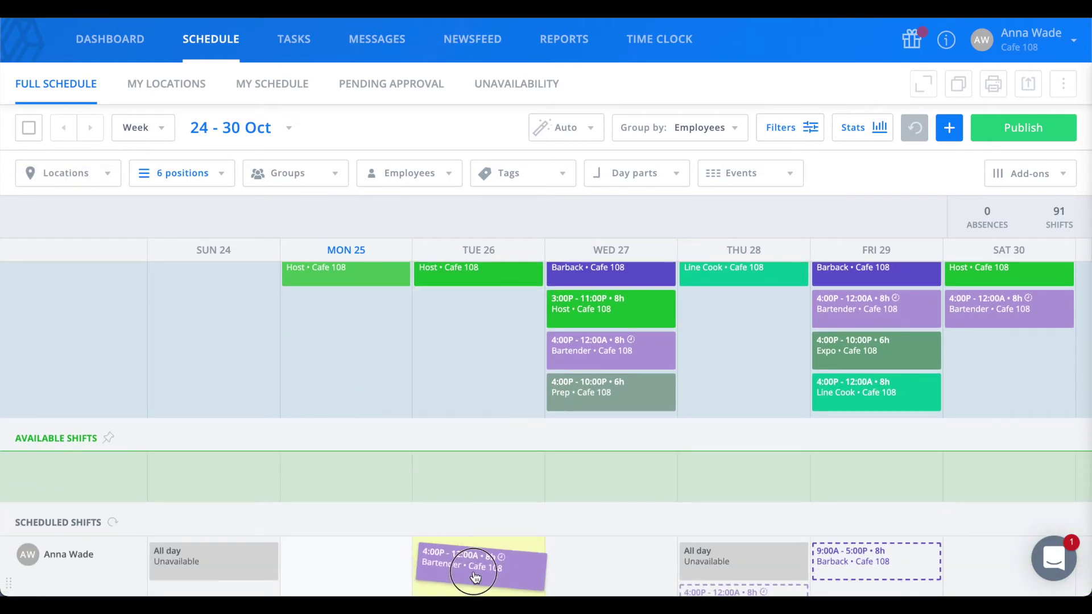
Assign Wednesday 27's unpublished Expo shift to the first suggested employee and save it without publishing
scroll(513, 446, up, 3)
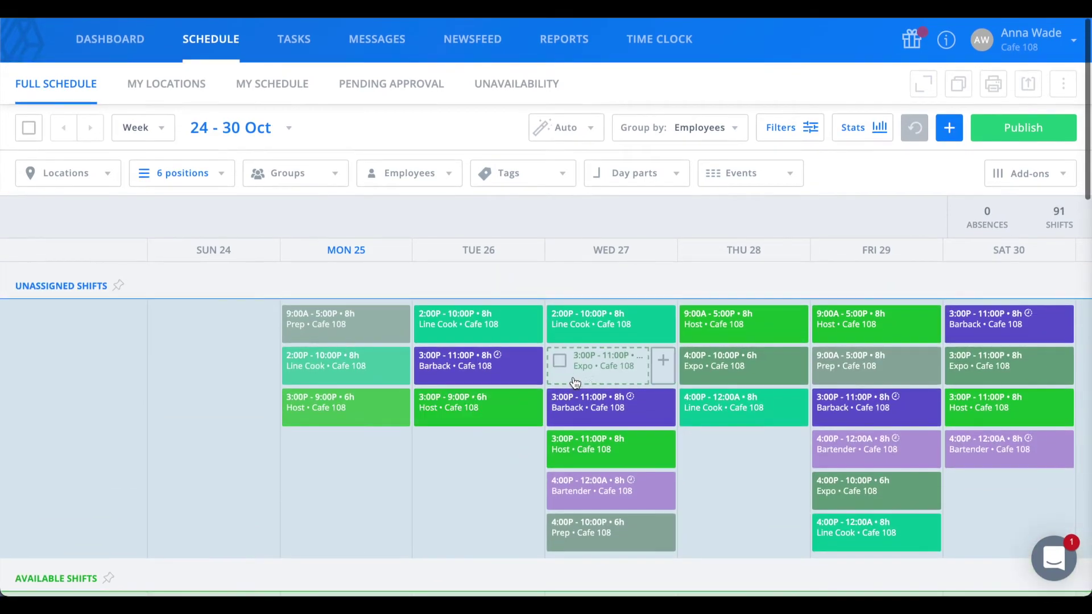
mouse_move(595, 374)
click(595, 374)
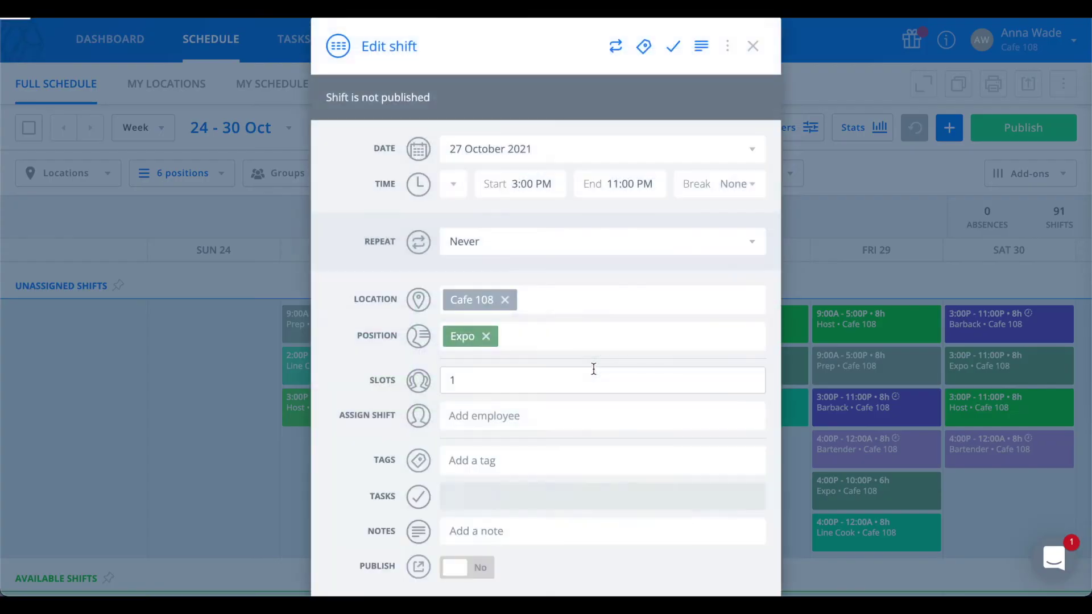
click(535, 409)
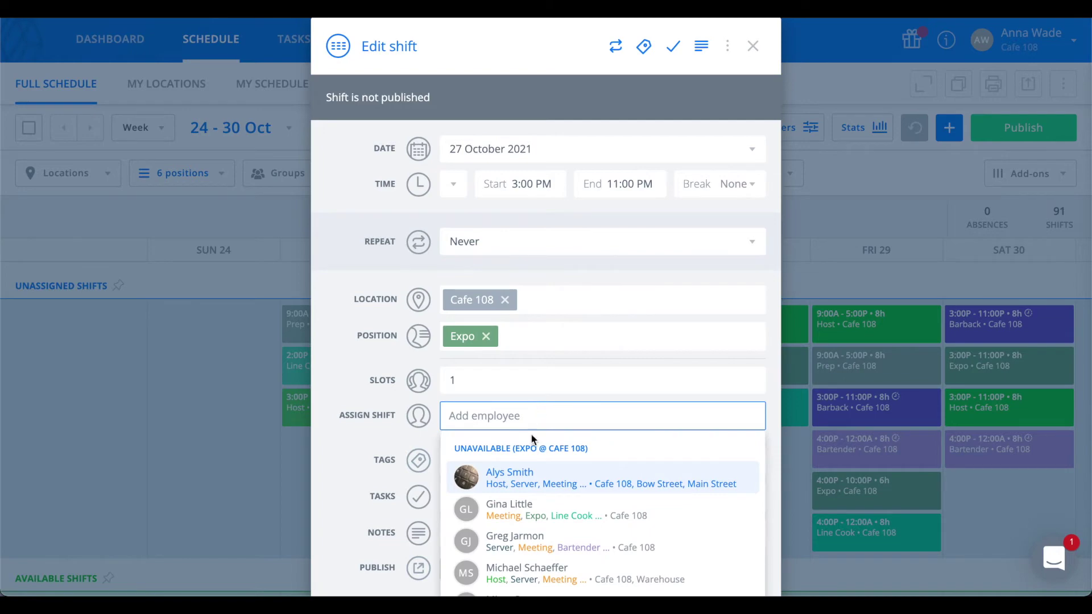
click(529, 479)
scroll(529, 472, down, 2)
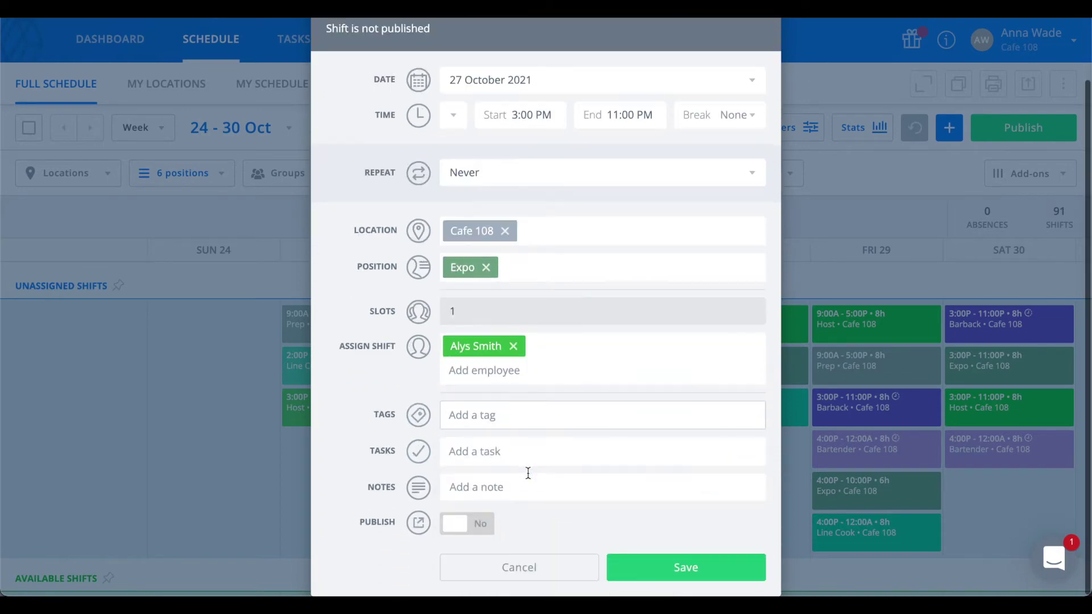
click(629, 569)
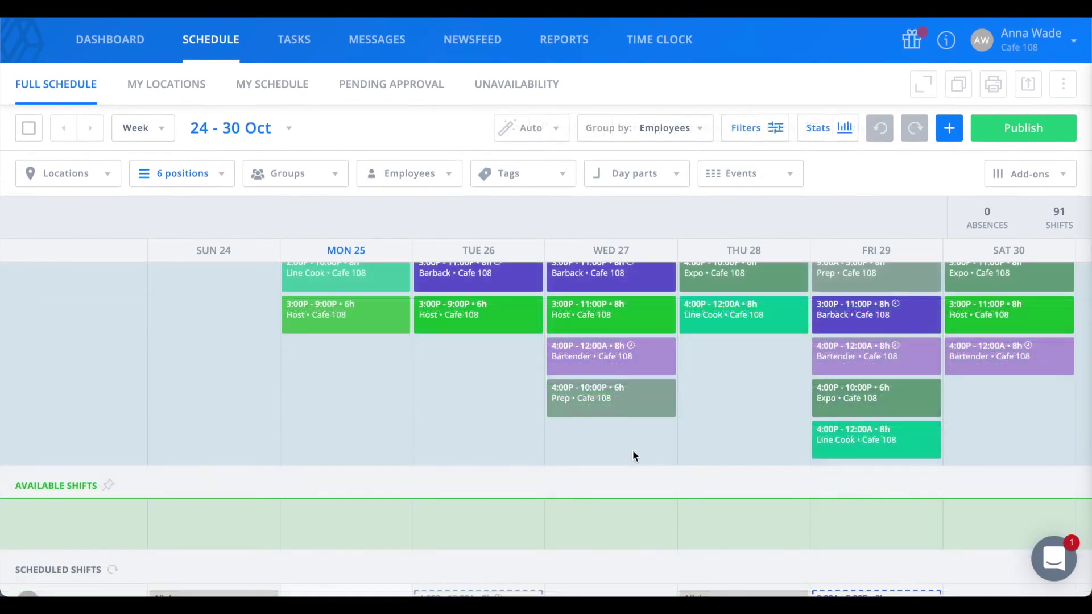
Assign Wednesday 27's unassigned 4:00 PM to 10:00 PM Prep shift to the available Prep employee
click(608, 405)
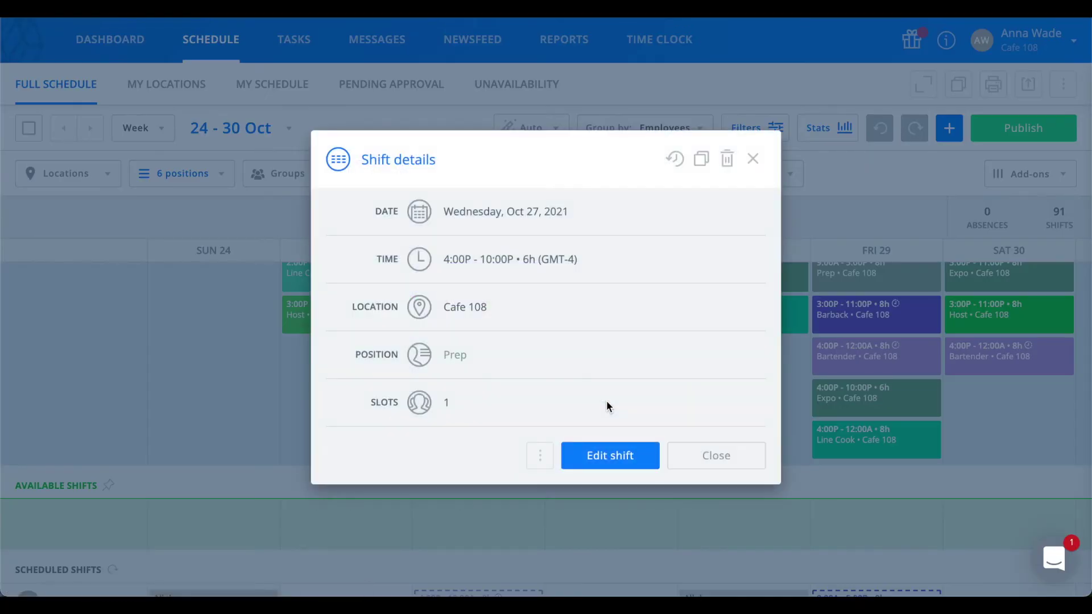
click(540, 456)
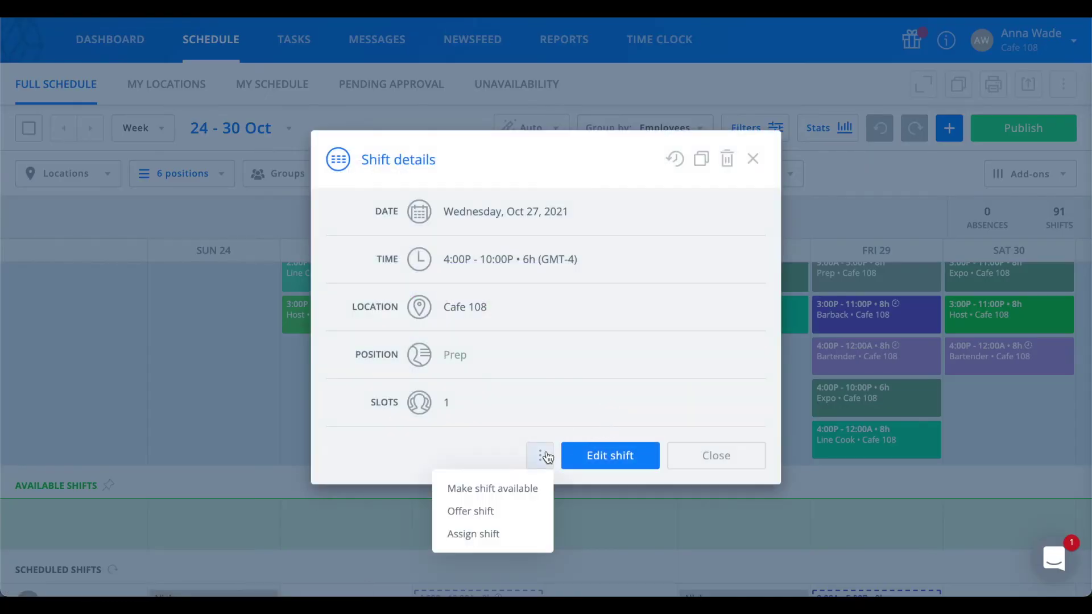
click(504, 535)
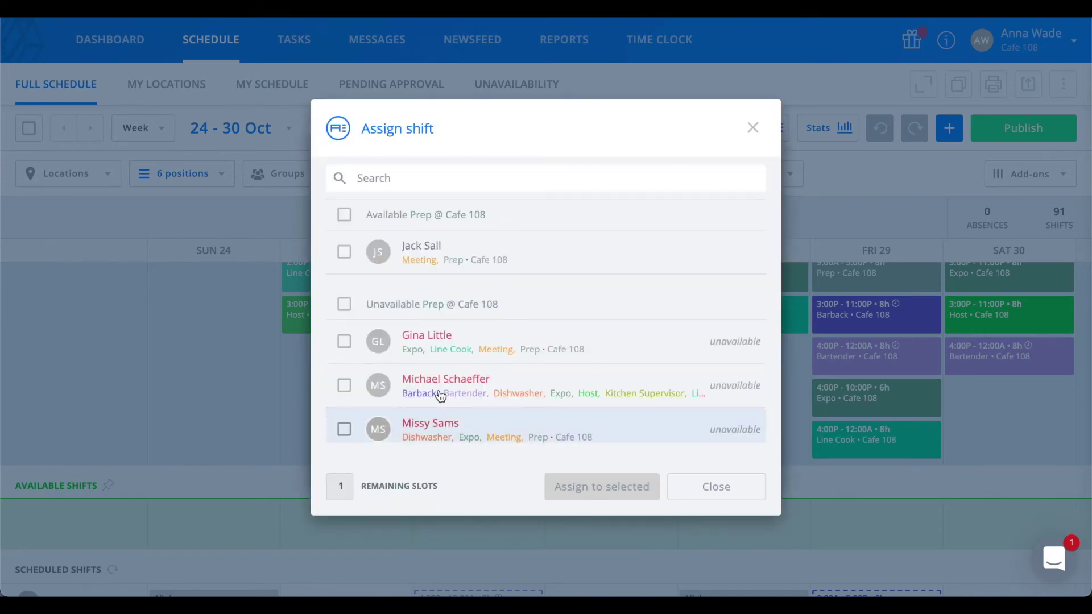
click(347, 256)
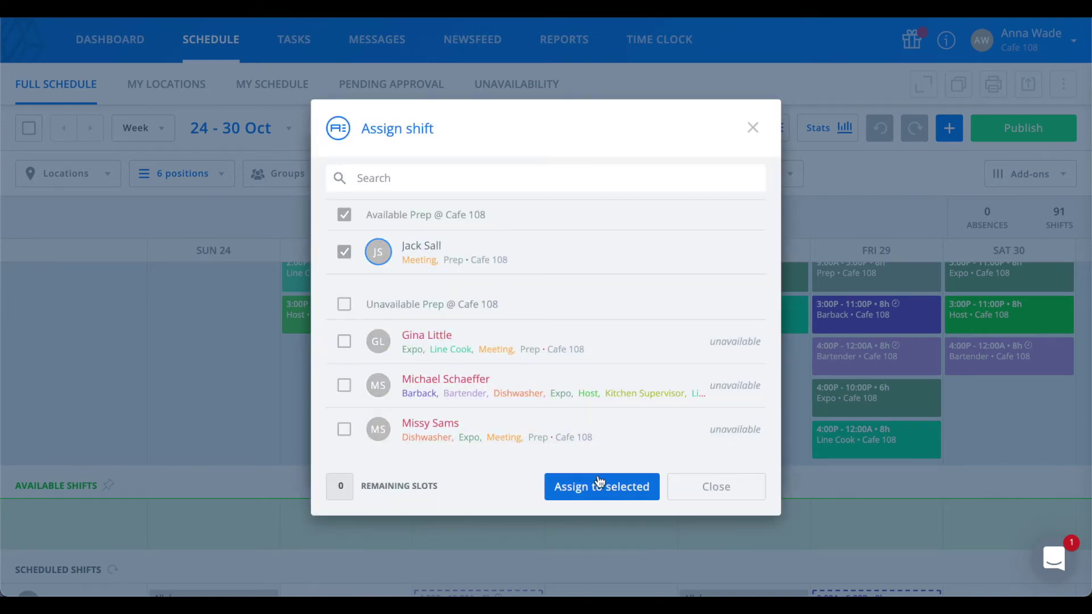
click(609, 496)
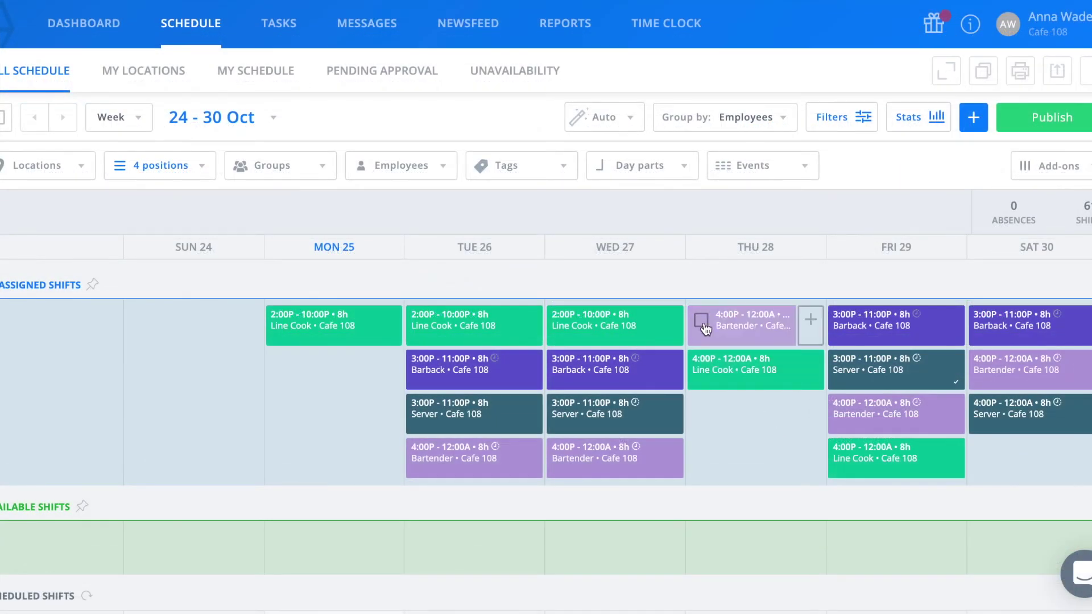
Make all unassigned shifts in the 24 - 30 Oct week available to employees
click(630, 120)
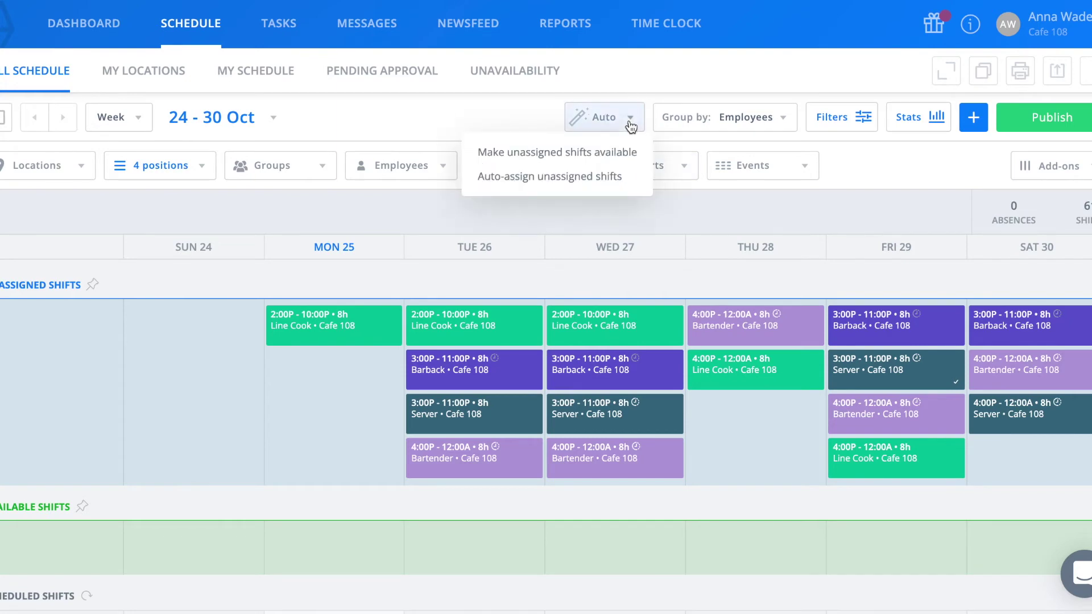
click(613, 152)
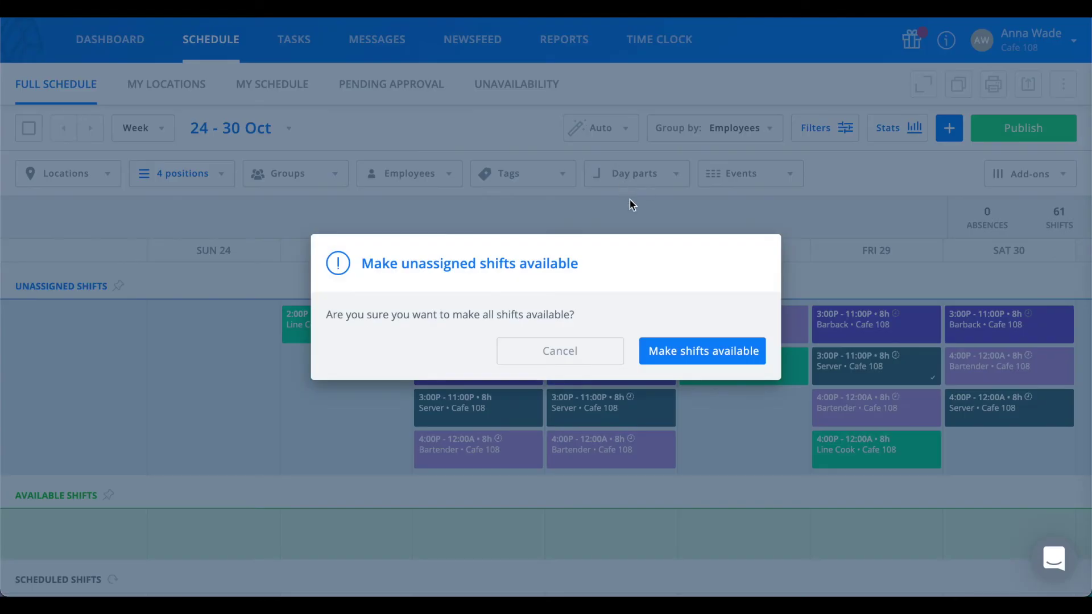
click(713, 351)
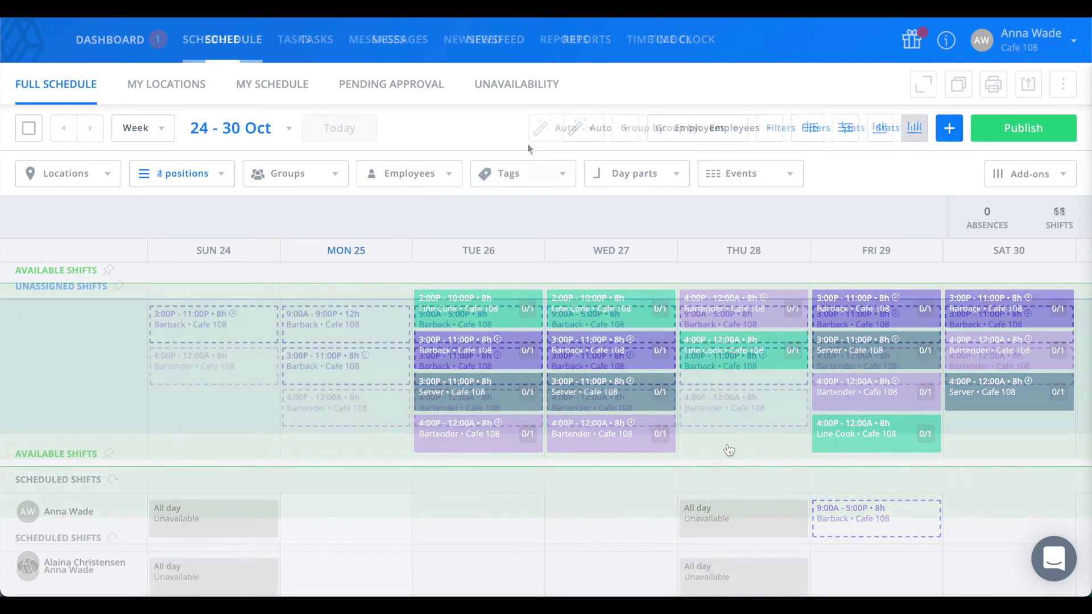
Auto-assign the week's unassigned Barback and Bartender shifts with the priority Equal distribution of hours, and undo the assignment
click(566, 127)
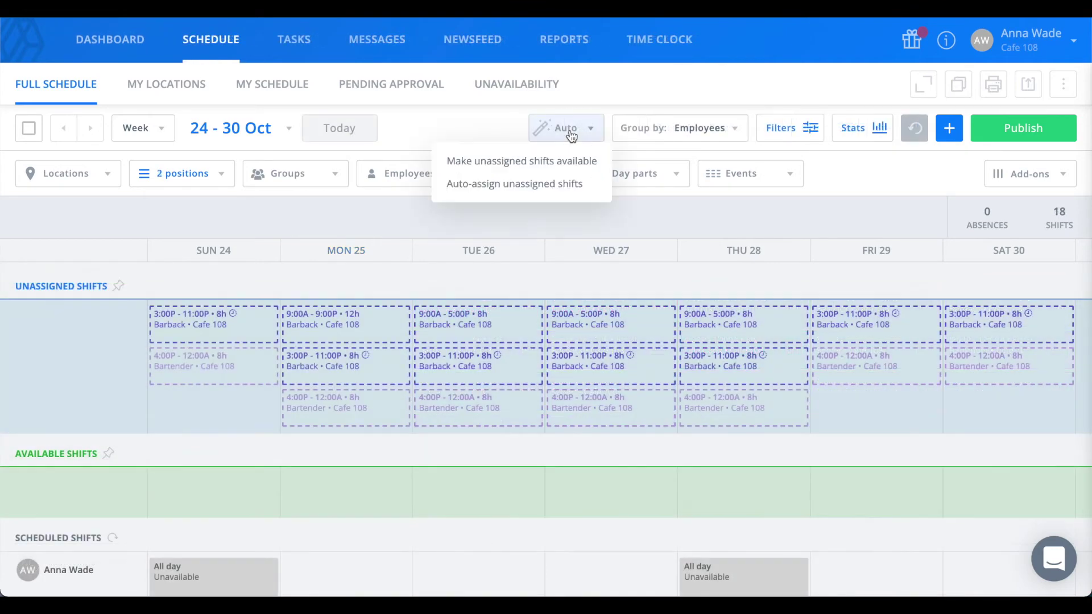
click(546, 185)
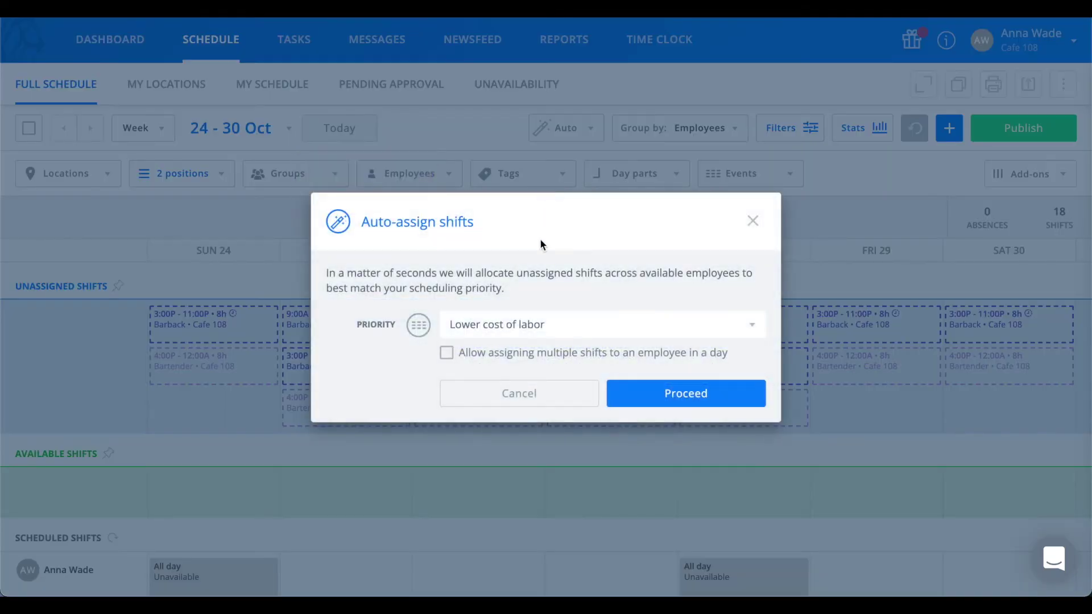
click(545, 322)
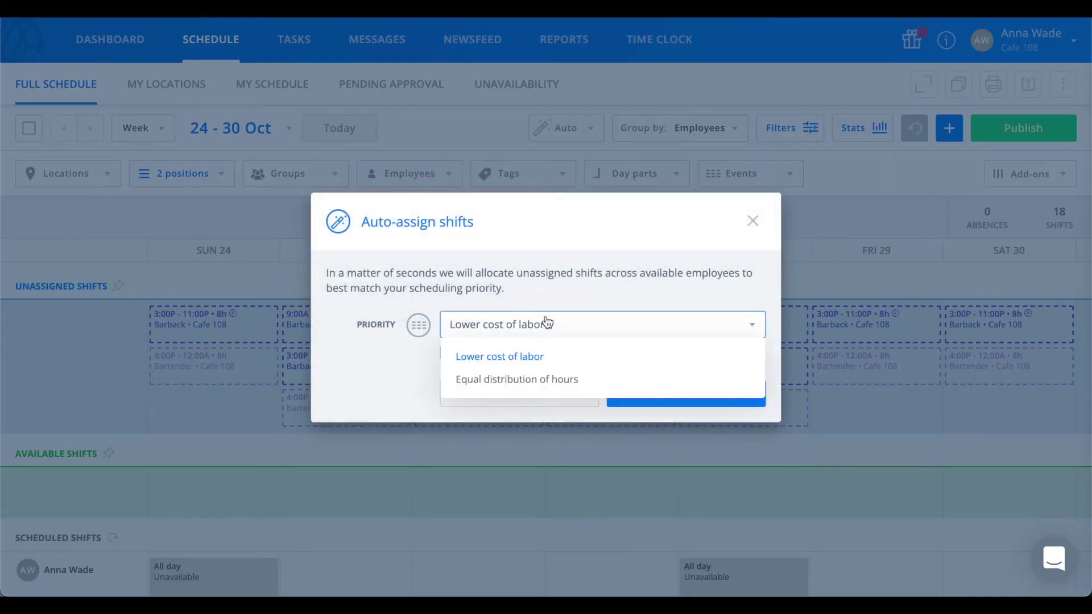
click(550, 377)
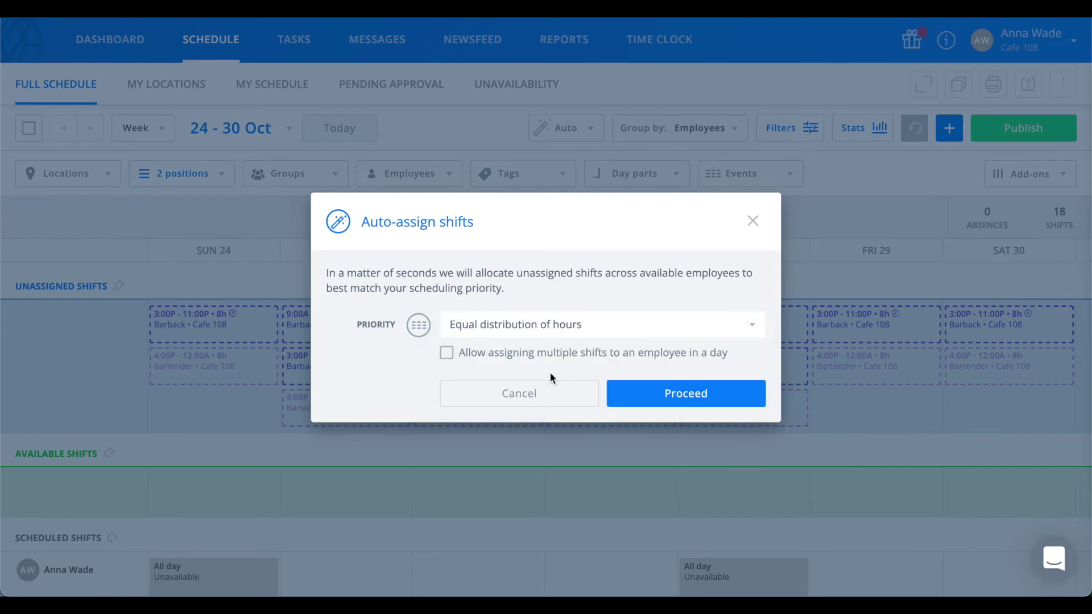
click(640, 404)
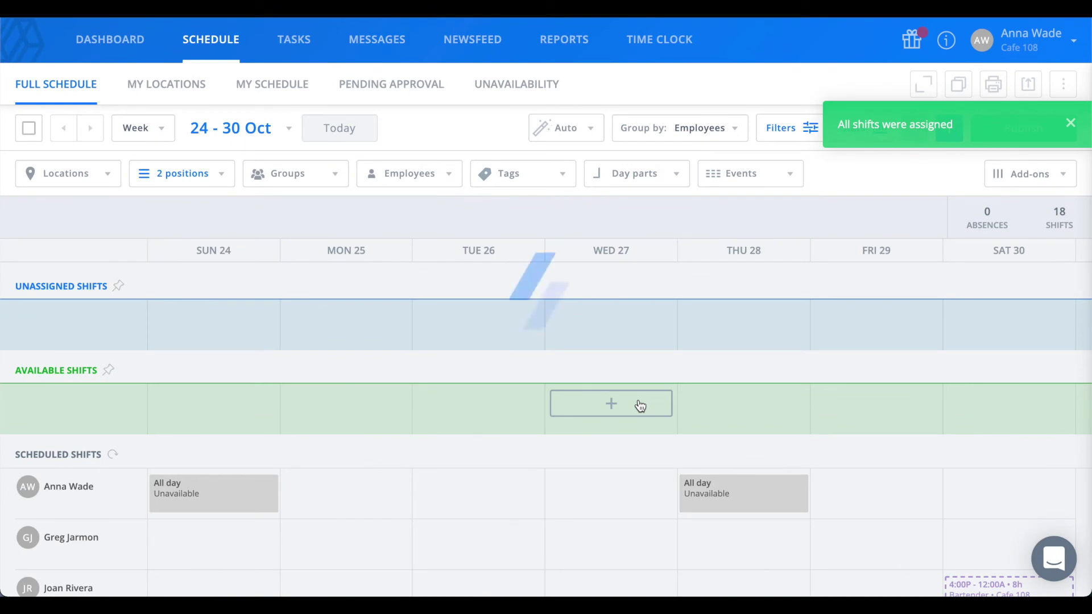
scroll(640, 405, down, 5)
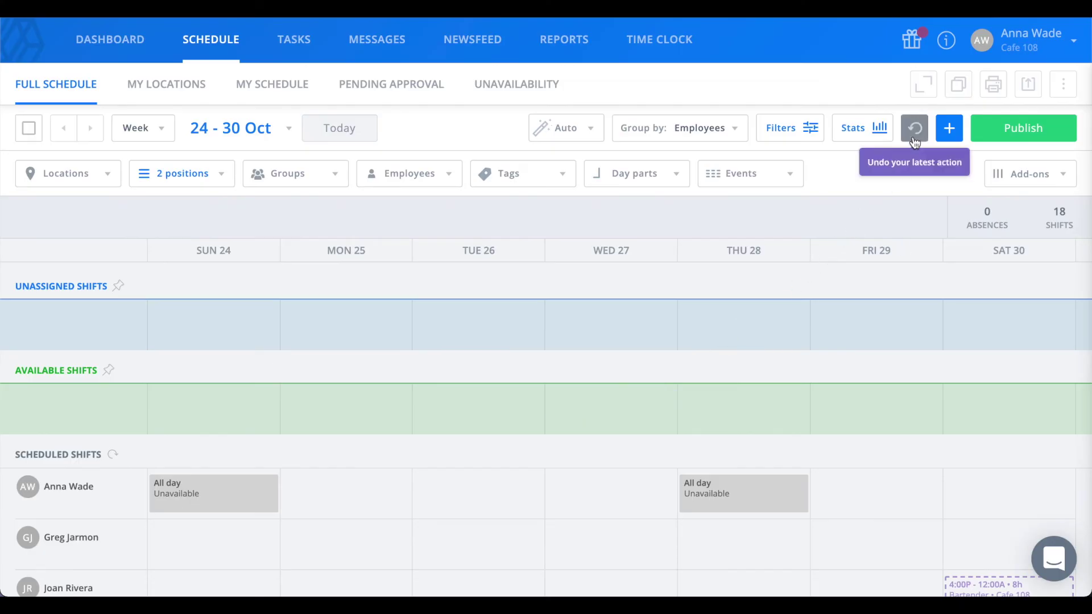
click(914, 140)
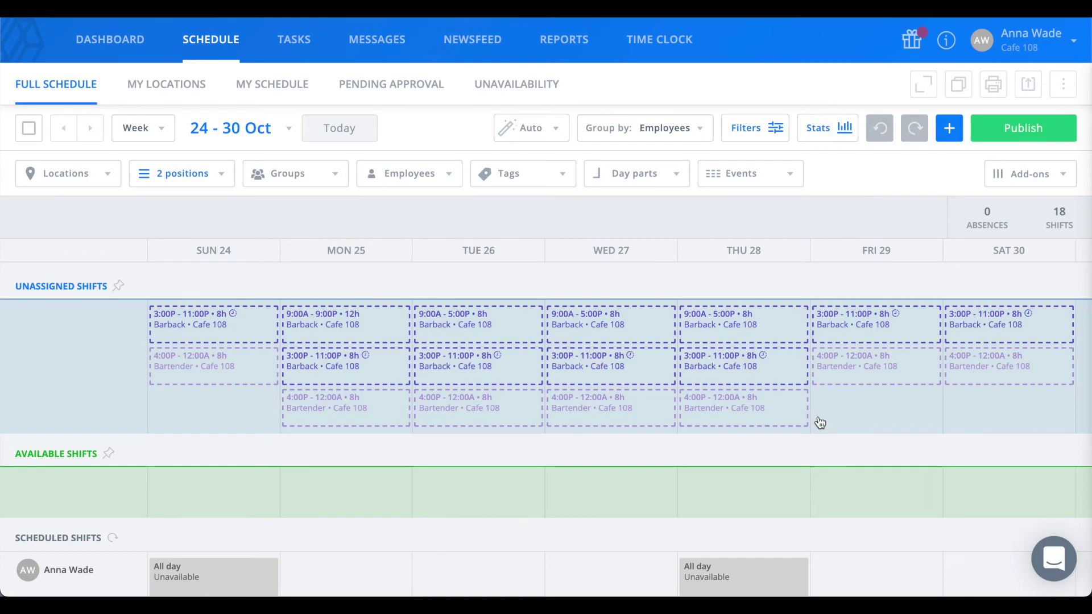
Move Thursday 28's Bartender shift to Available Shifts and Wednesday 27's 3:00 PM Barback shift to the first employee, and undo both moves
drag(739, 407, 744, 489)
drag(629, 378, 612, 576)
click(883, 126)
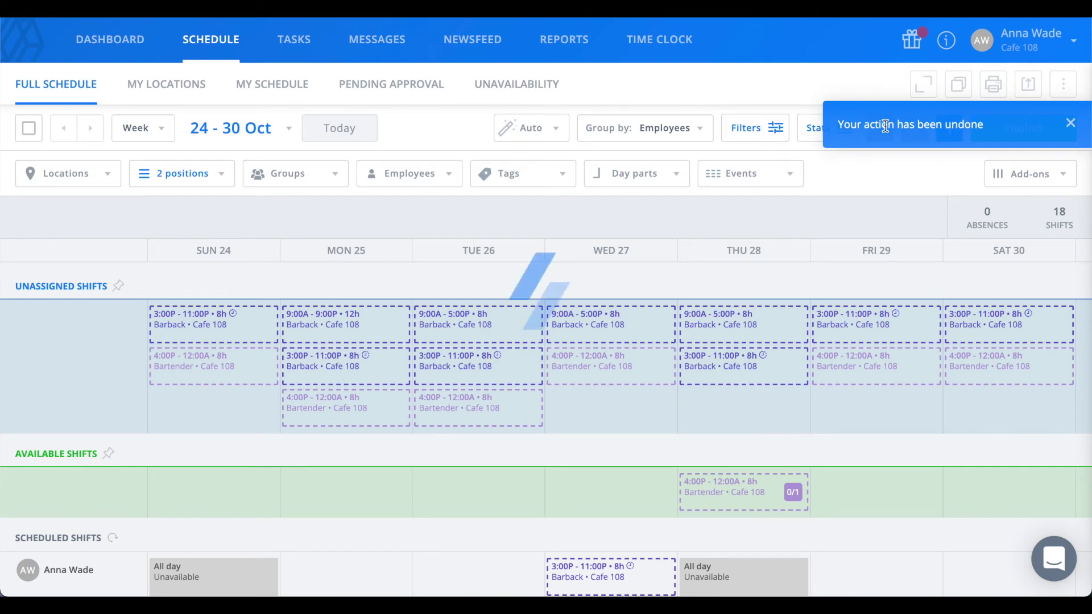
click(884, 132)
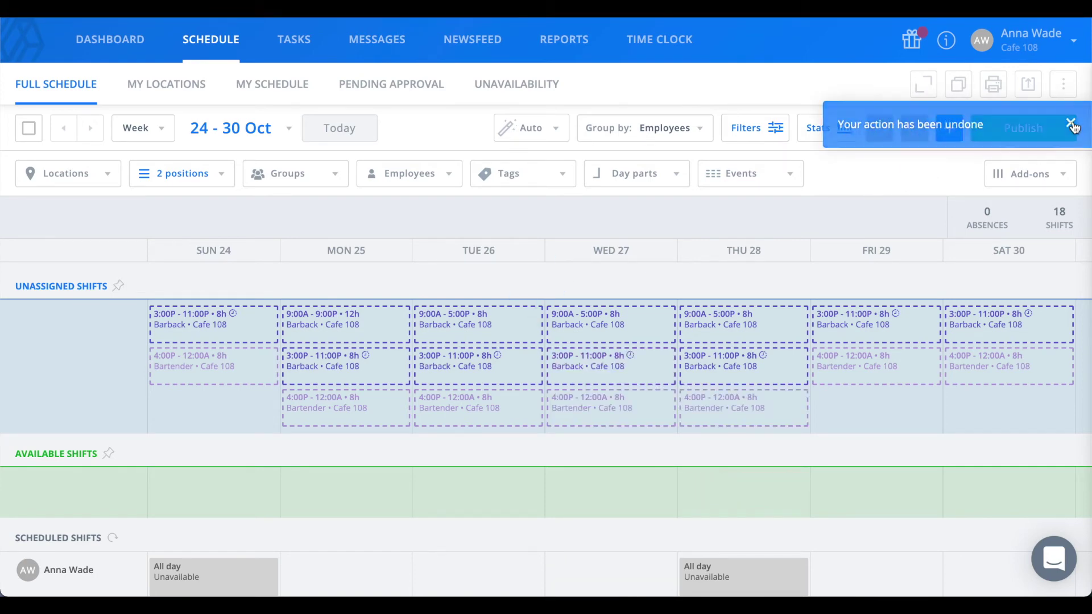
Publish the Barback and Bartender shifts for October 24 to October 30, 2021
click(1027, 140)
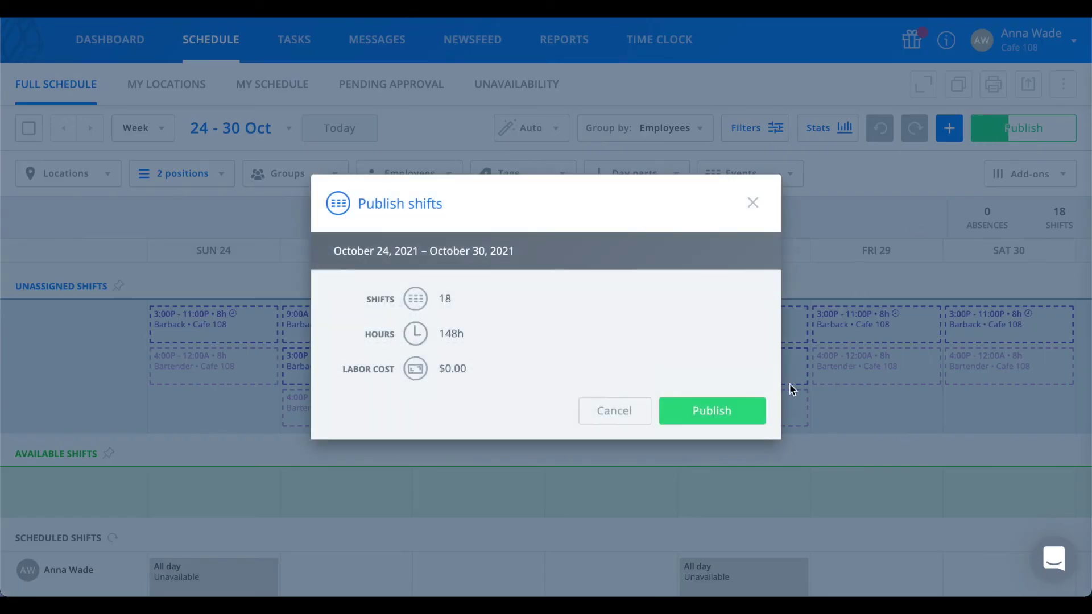
click(750, 418)
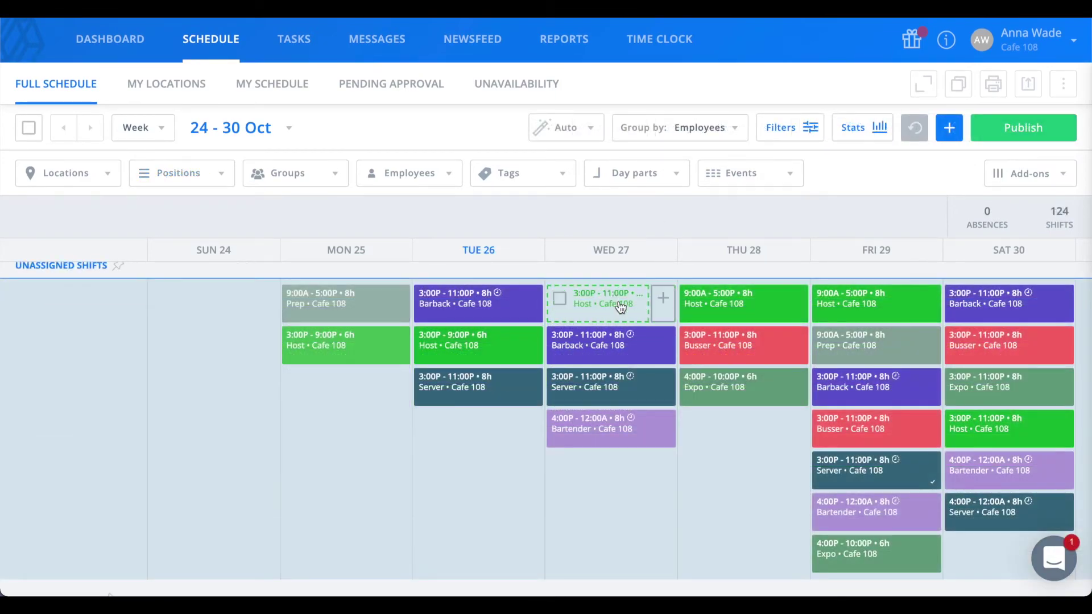
Open Wednesday 27's unpublished Host shift and review its editing options
click(621, 315)
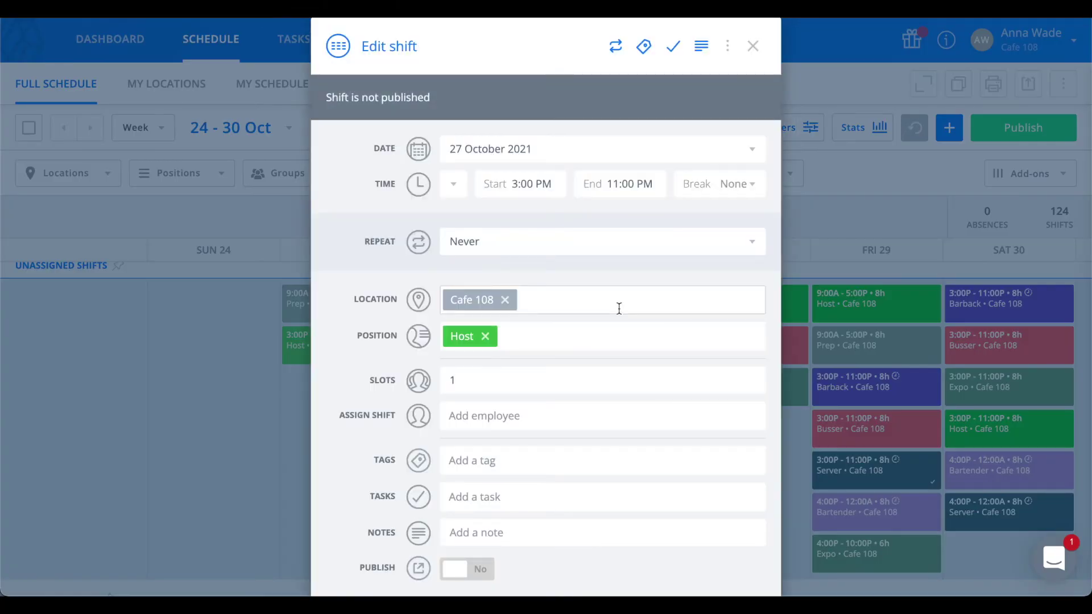
scroll(558, 370, down, 1)
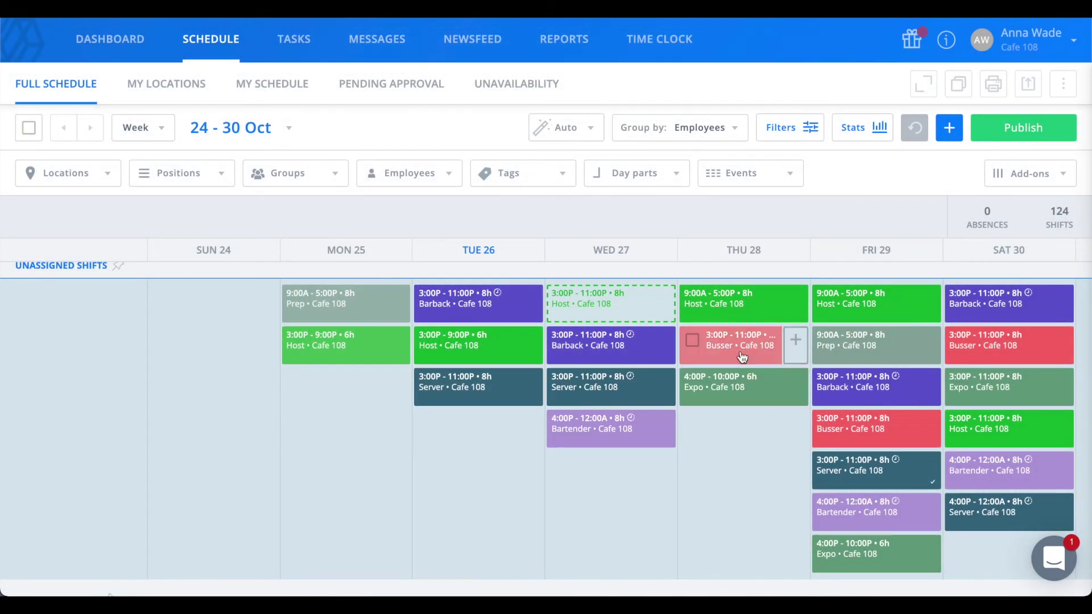
Edit Thursday 28's unassigned 3:00 PM to 11:00 PM Busser shift to add Example task and save it
click(743, 357)
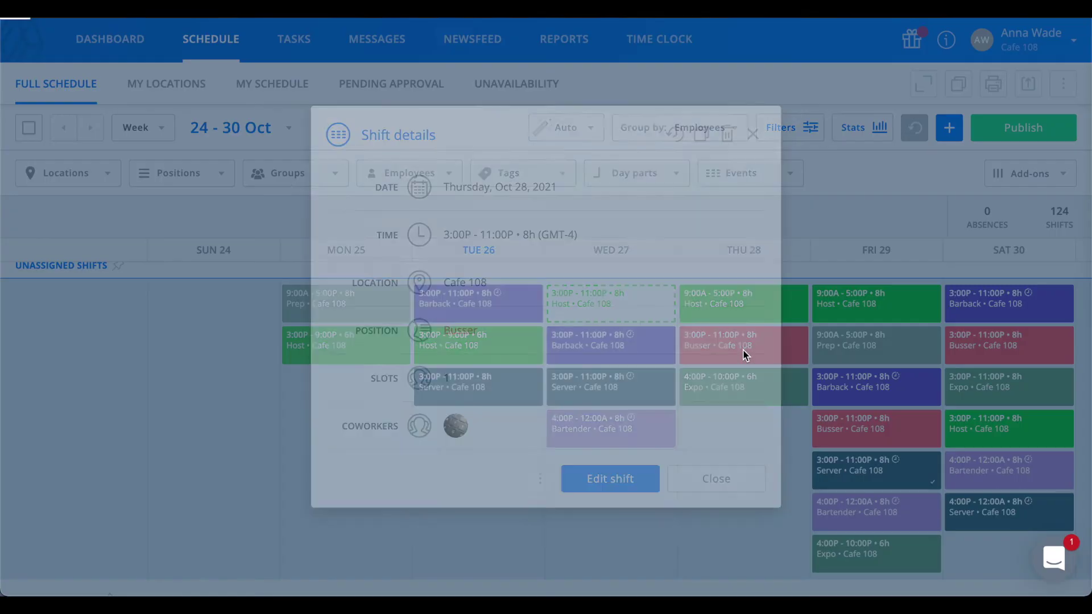
click(614, 477)
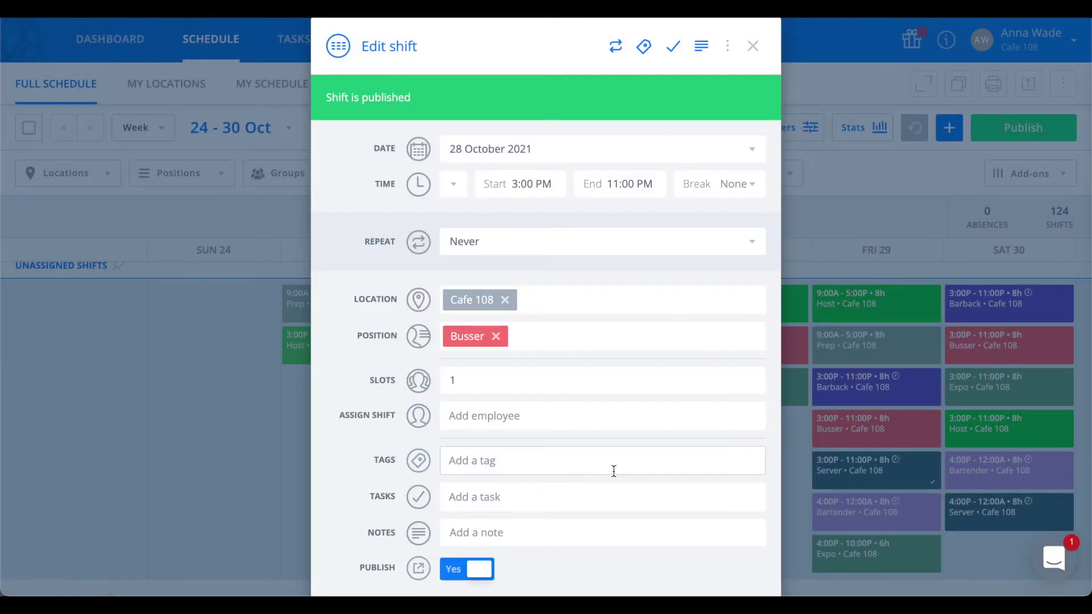
click(557, 496)
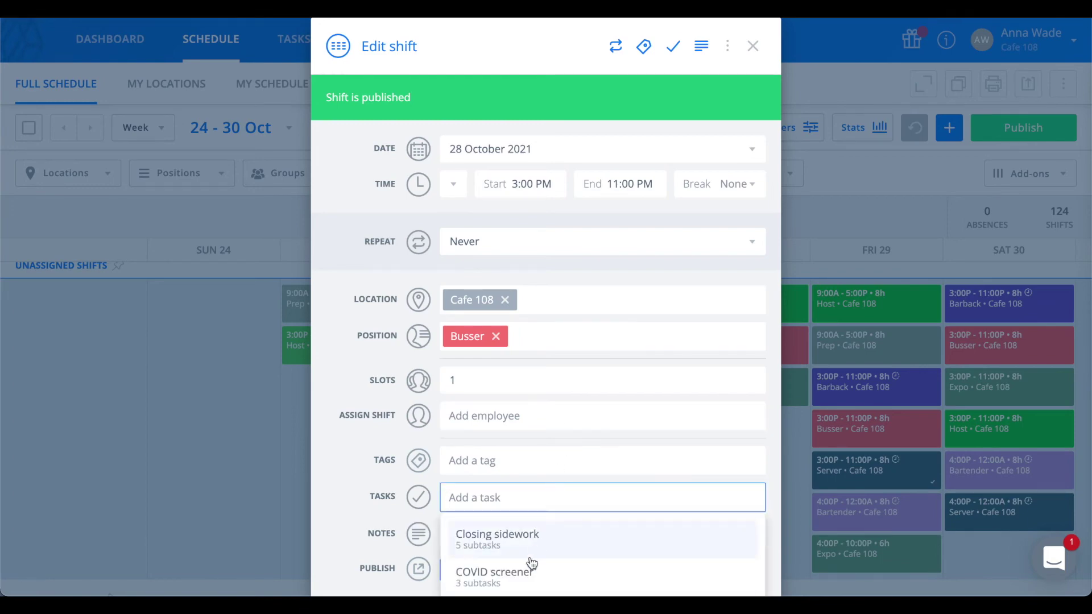
scroll(530, 565, down, 2)
click(533, 532)
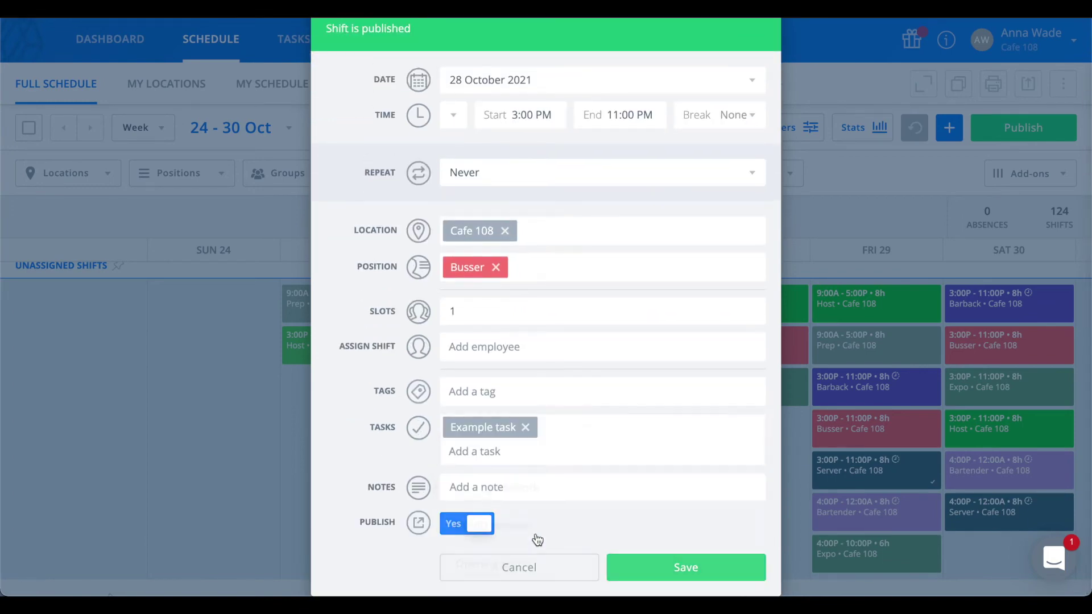
click(636, 569)
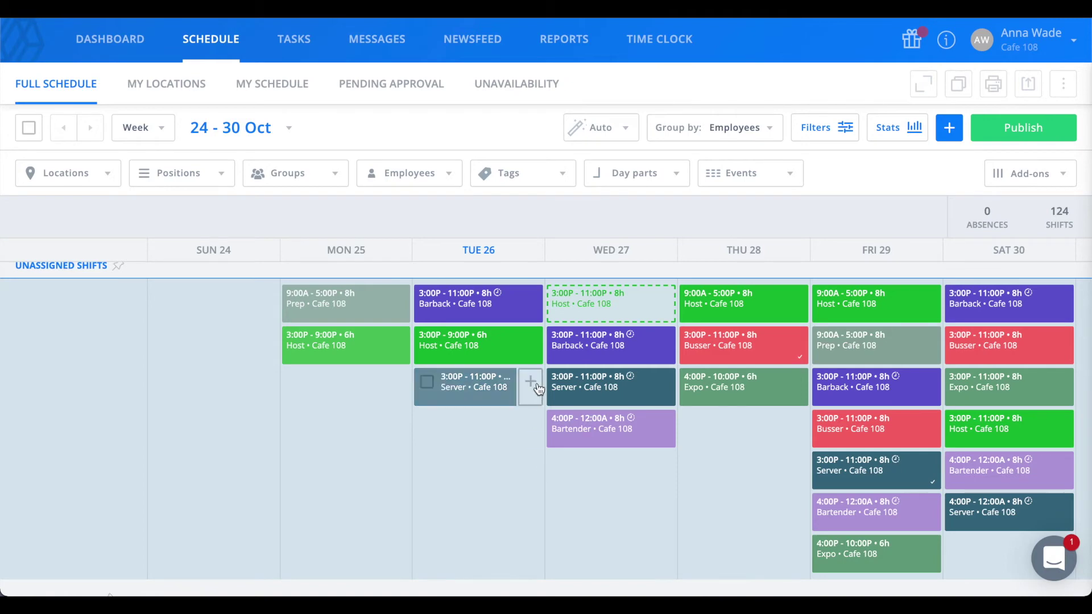
Bulk edit Tuesday 26's and Wednesday 27's unassigned Barback shifts, setting their start time to 3:00 pm
click(561, 343)
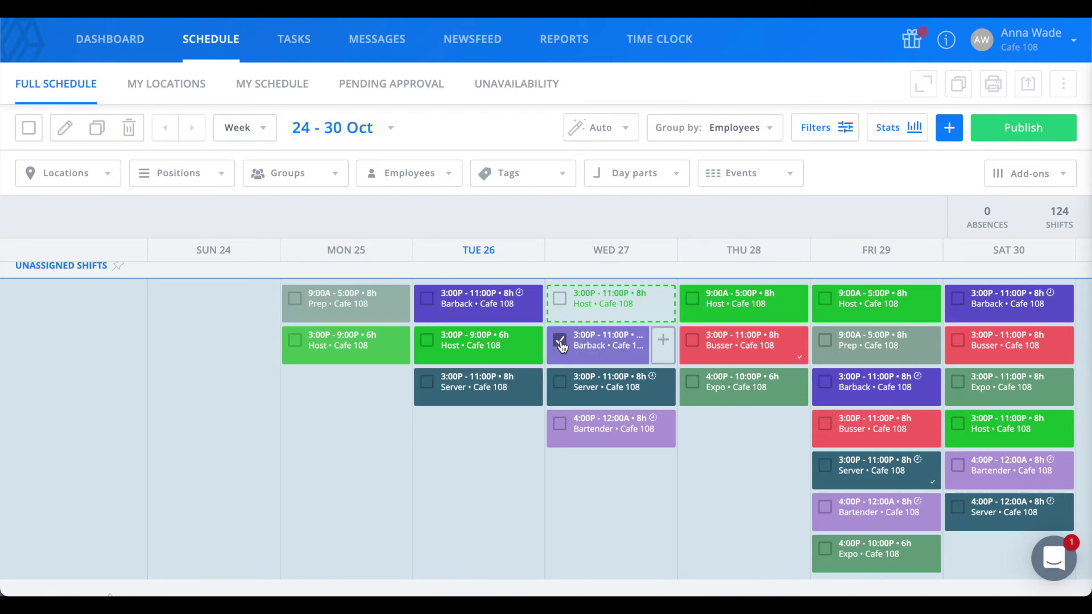
click(428, 298)
click(66, 129)
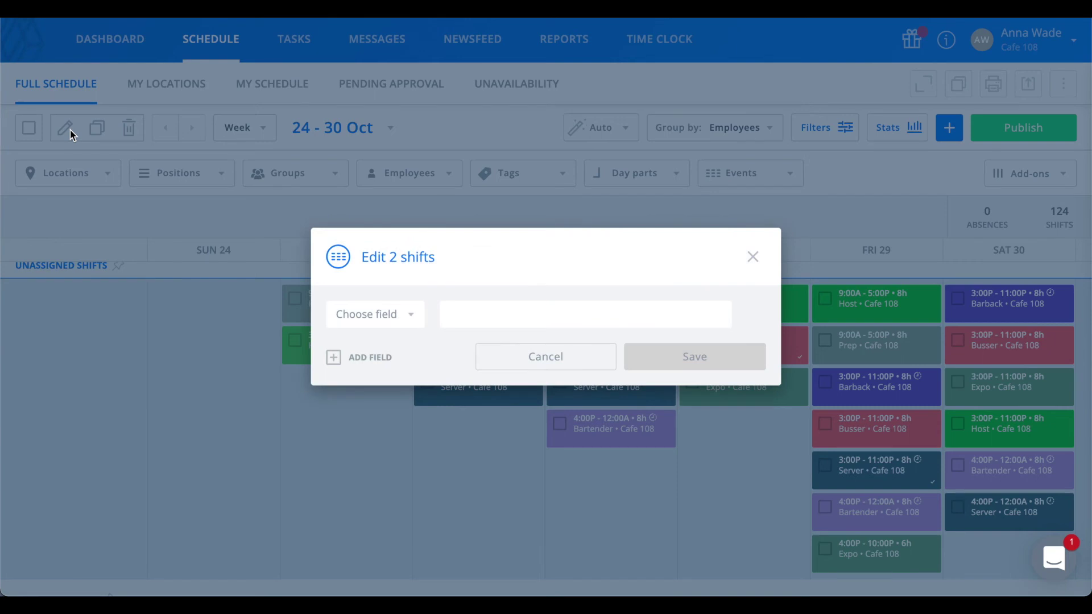
click(401, 314)
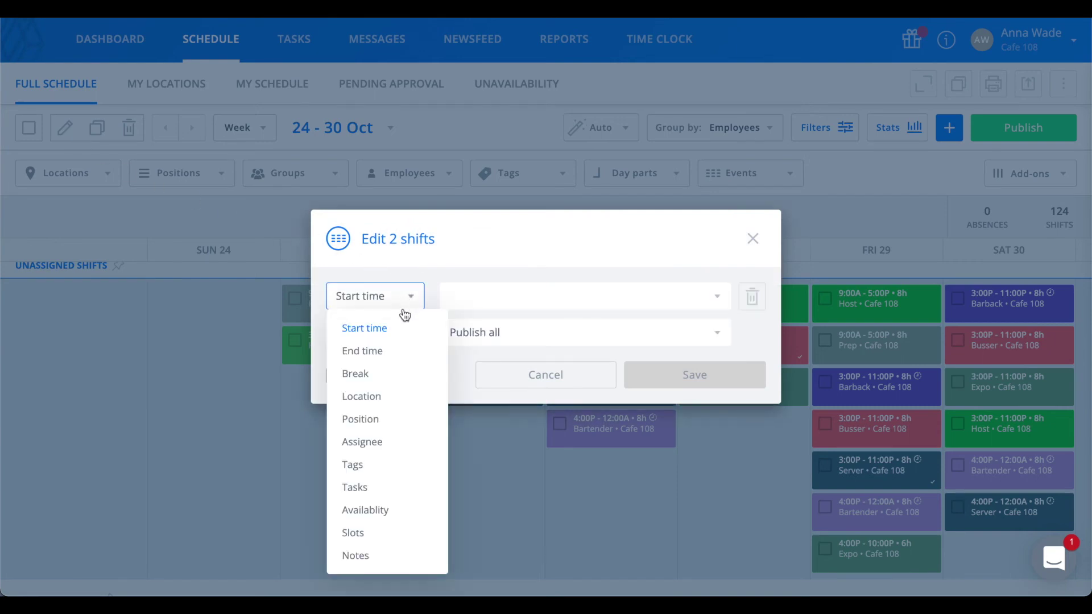
click(407, 329)
click(472, 297)
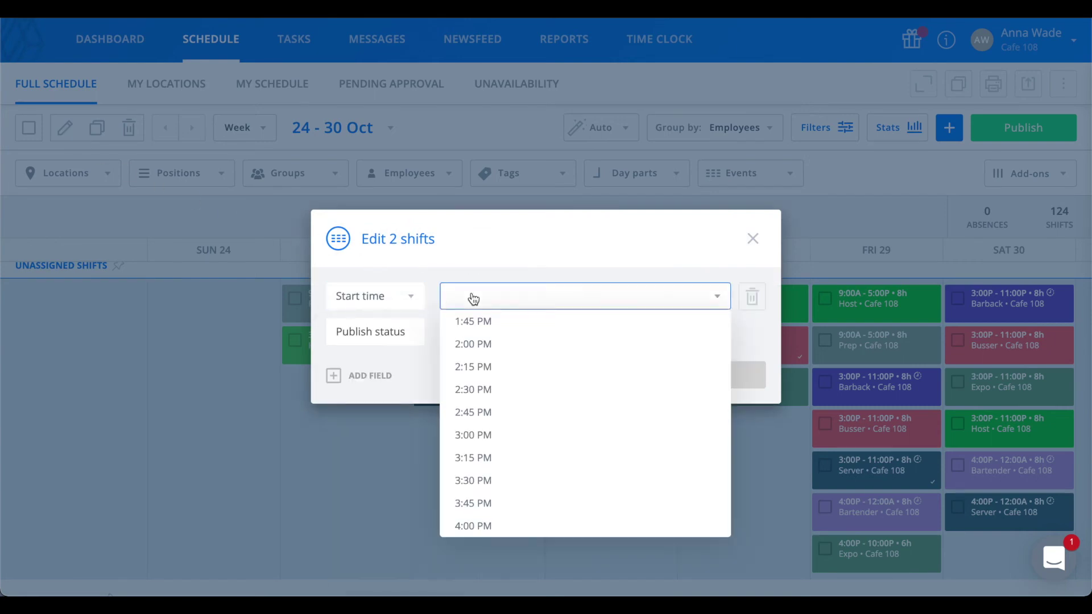
text(3:00 pm)
click(407, 377)
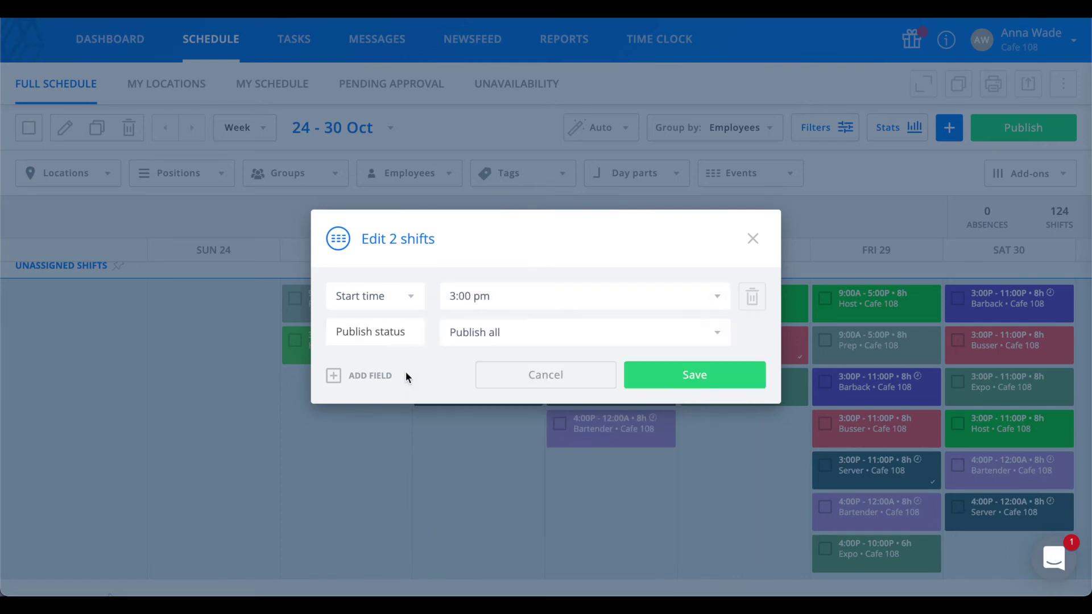
Add the Closer tag to the two selected Barback shifts, set their publish status to Unpublish all, and save the bulk edit
click(382, 377)
click(415, 310)
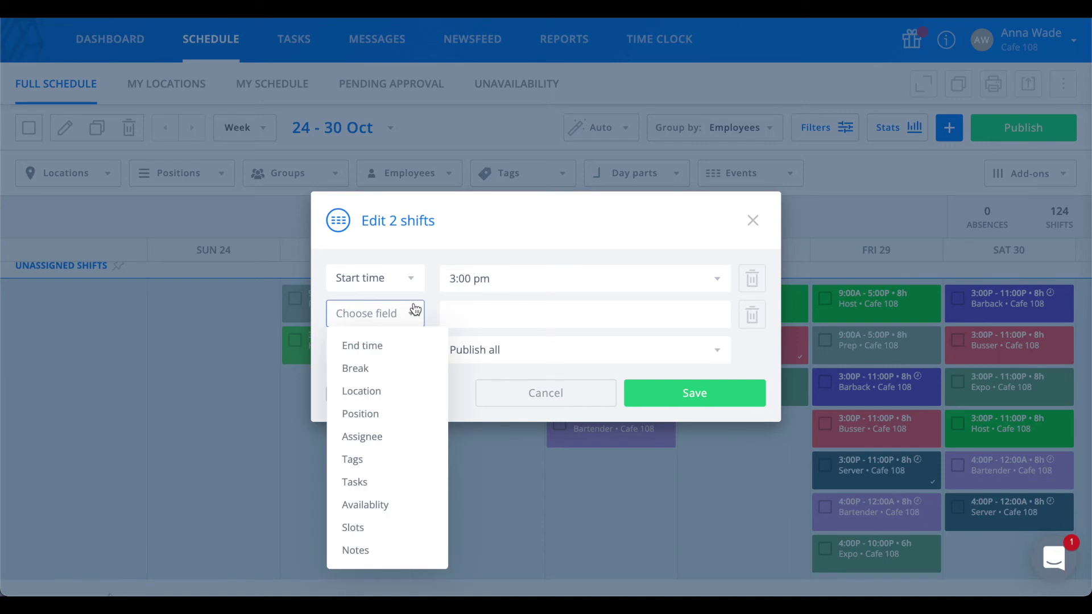
click(398, 466)
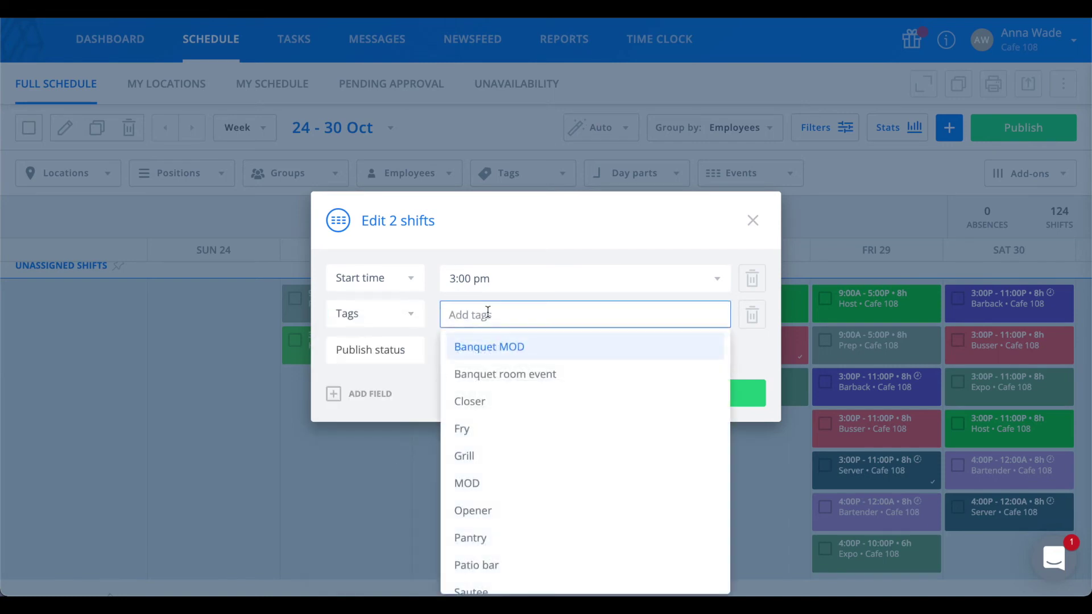
click(485, 402)
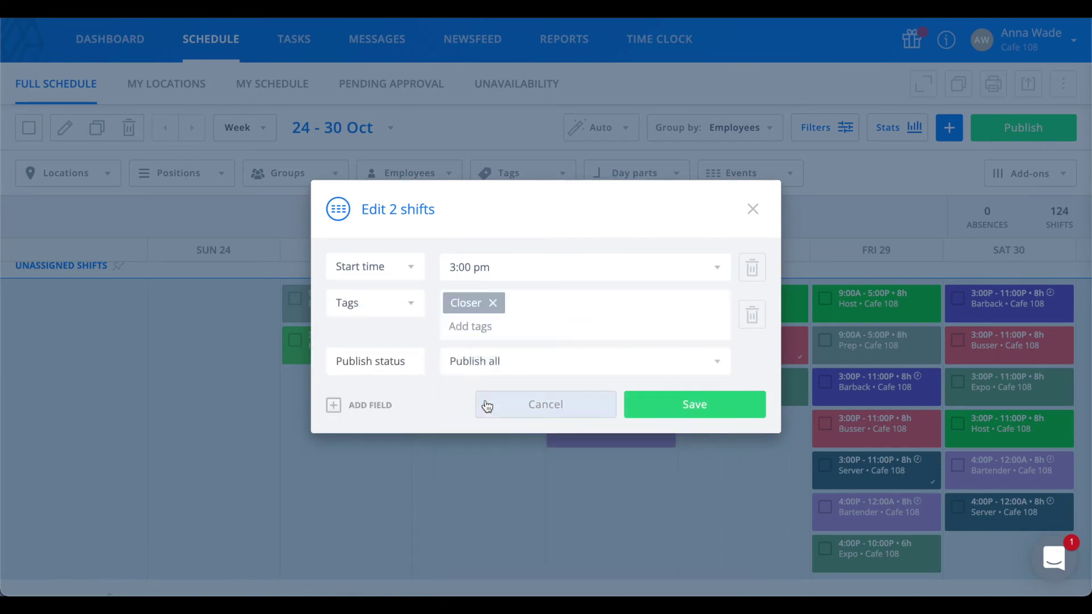
click(482, 366)
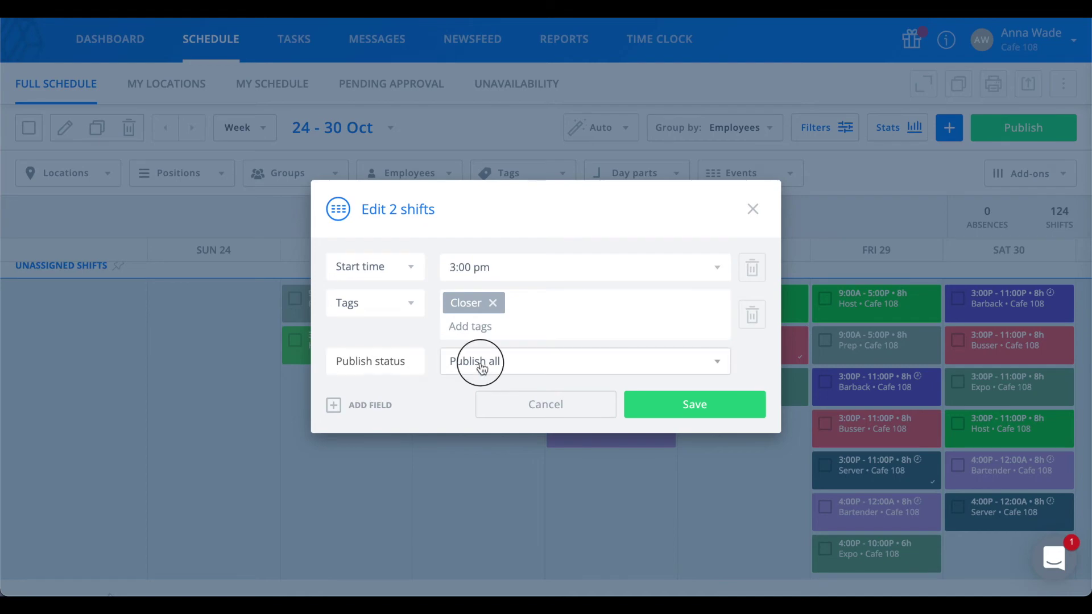
click(498, 417)
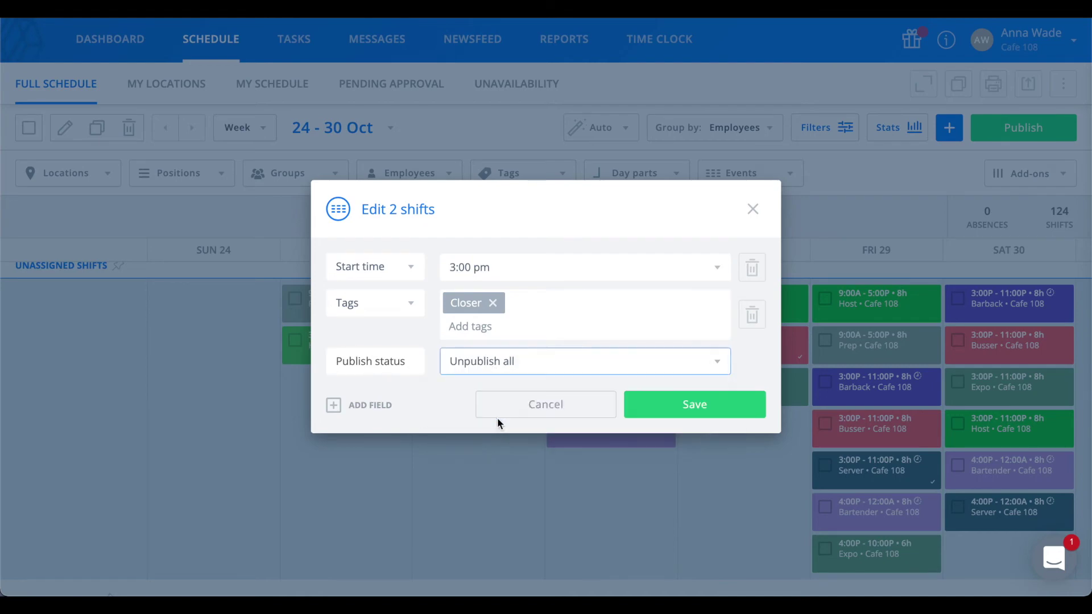
click(688, 404)
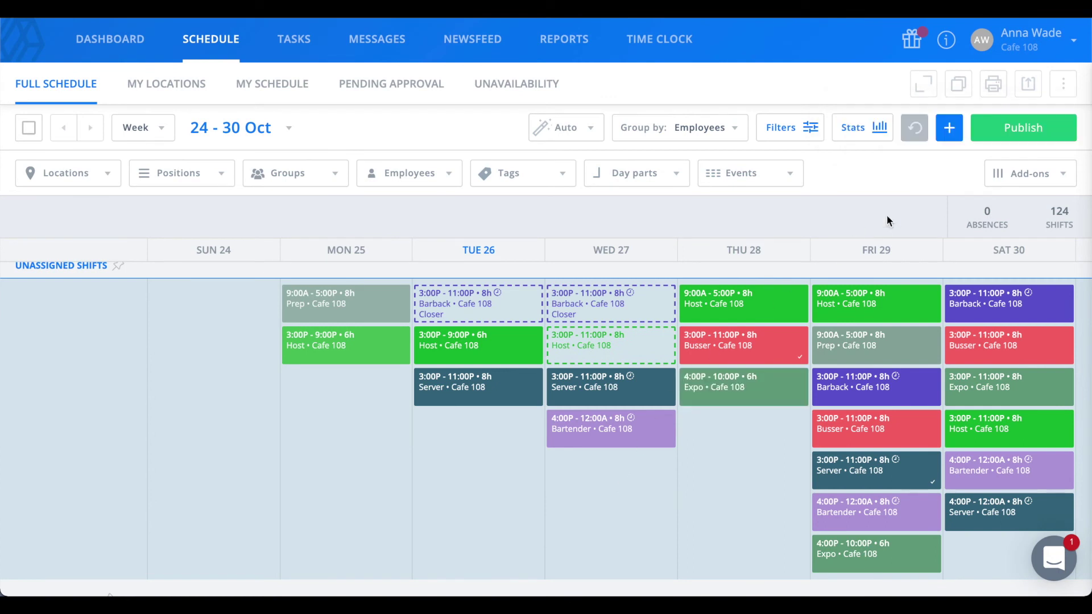
Save the October 24 to 30 schedule as a template named Holiday weekend with the description Black Friday
click(1065, 85)
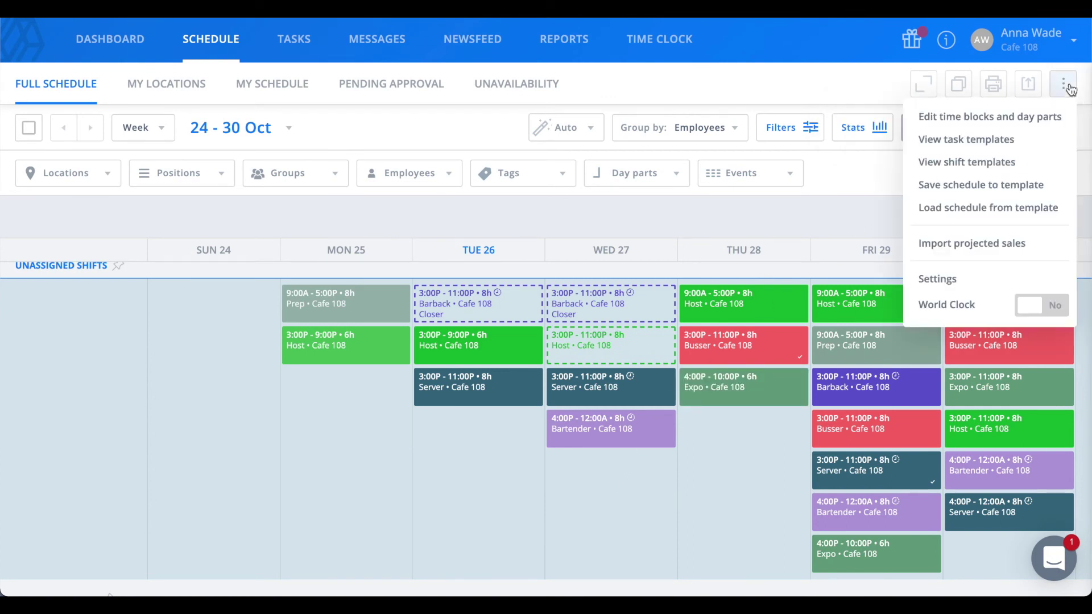
click(1022, 190)
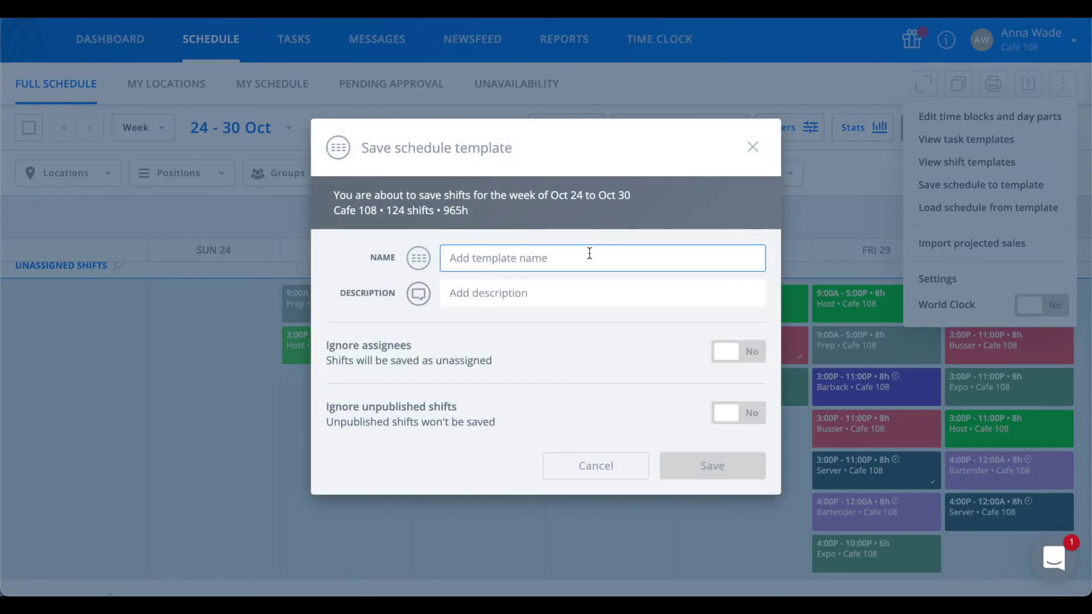
text(Ho)
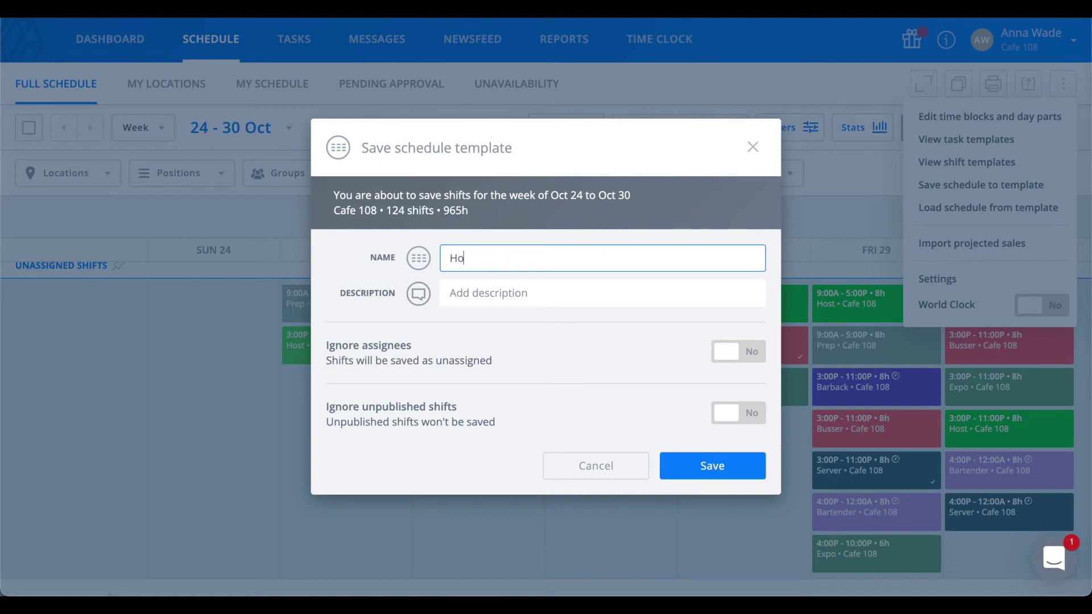
text(liday weekend)
click(574, 290)
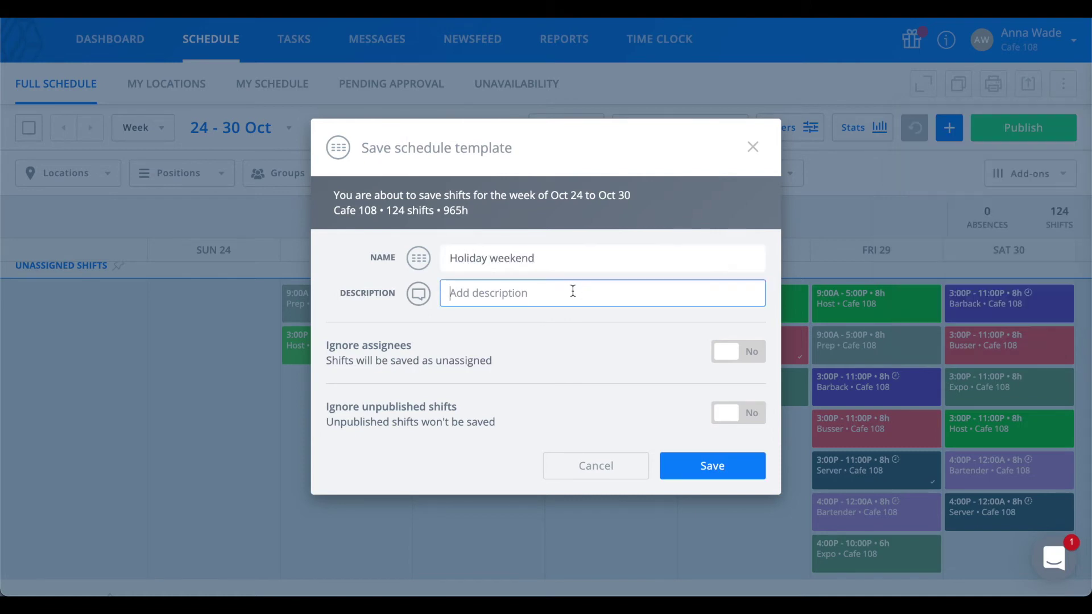
text(Black Friday)
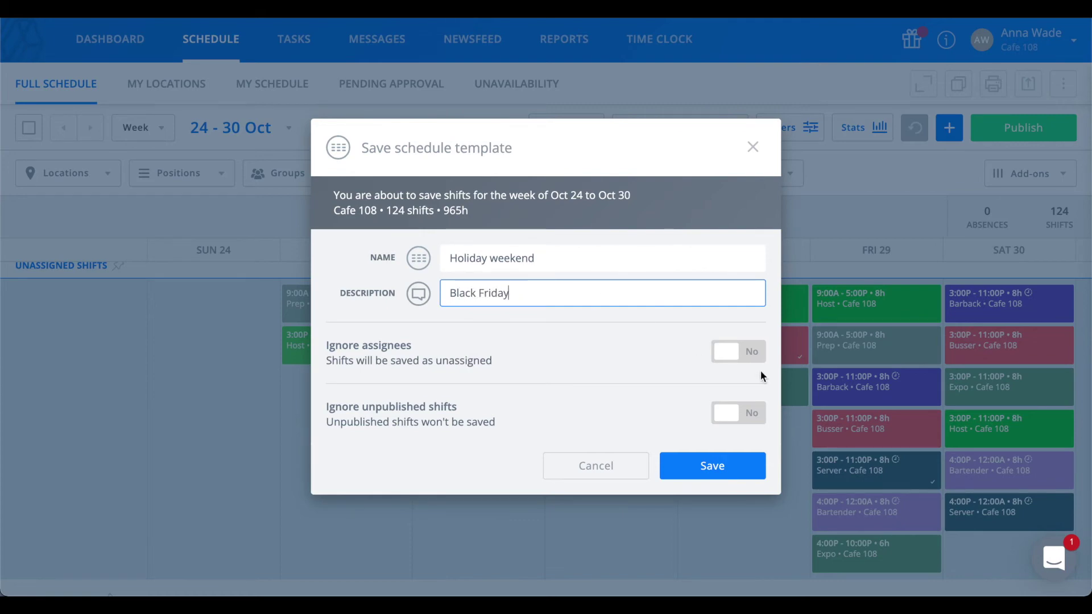
click(736, 465)
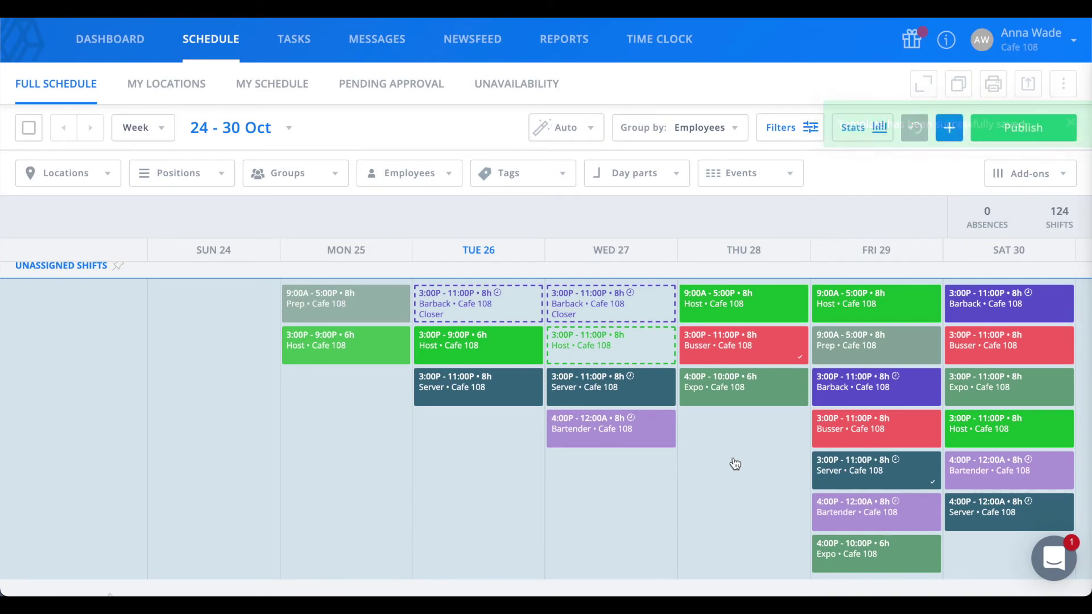
Go to the week of November 21 to 27, 2021 and load the Holiday weekend schedule template into it
click(256, 126)
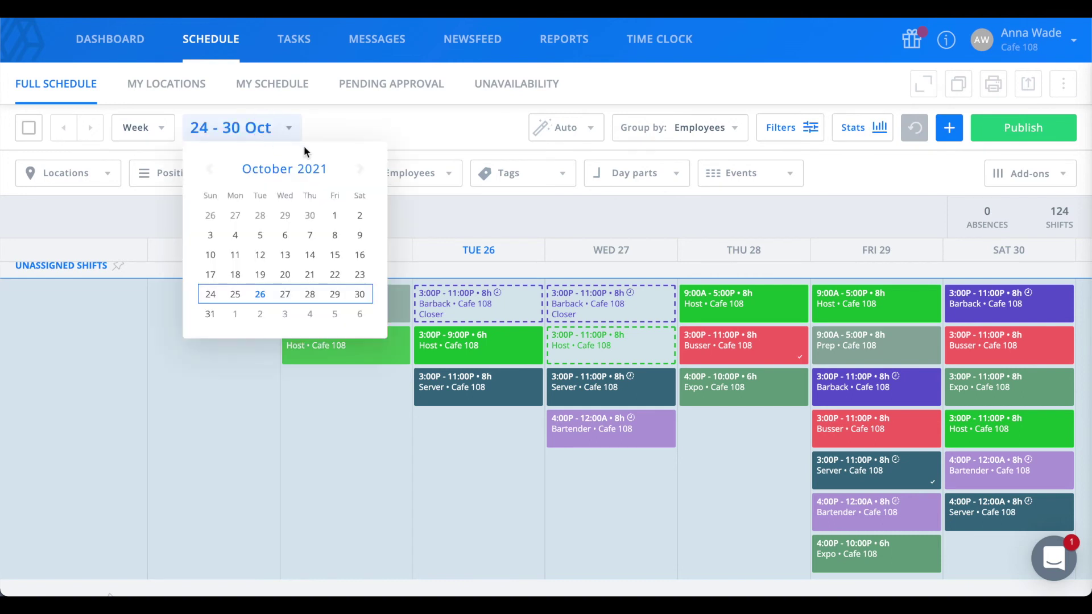
click(359, 170)
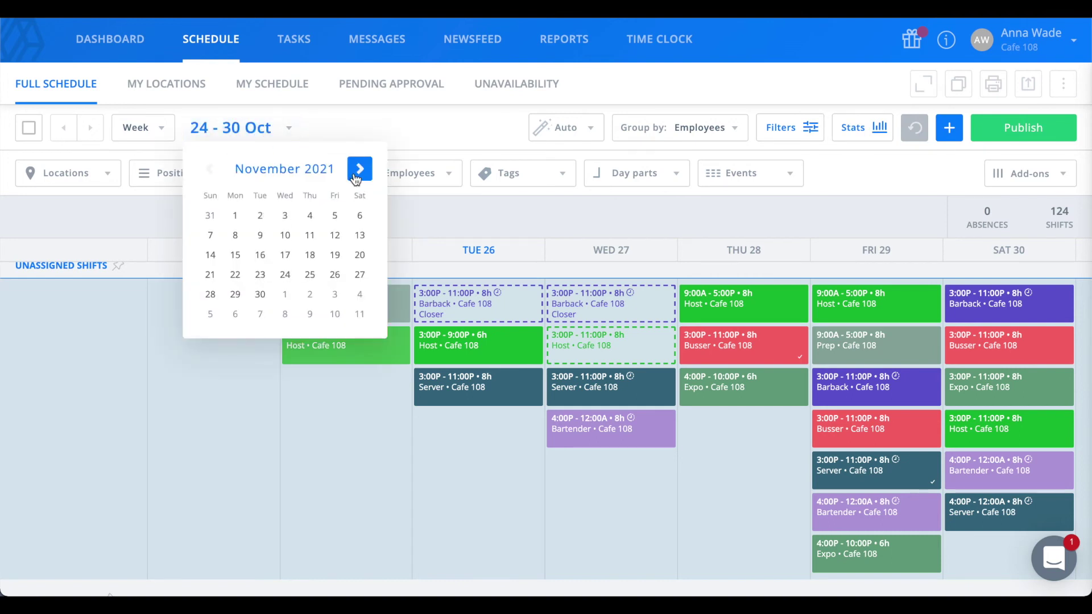
click(359, 274)
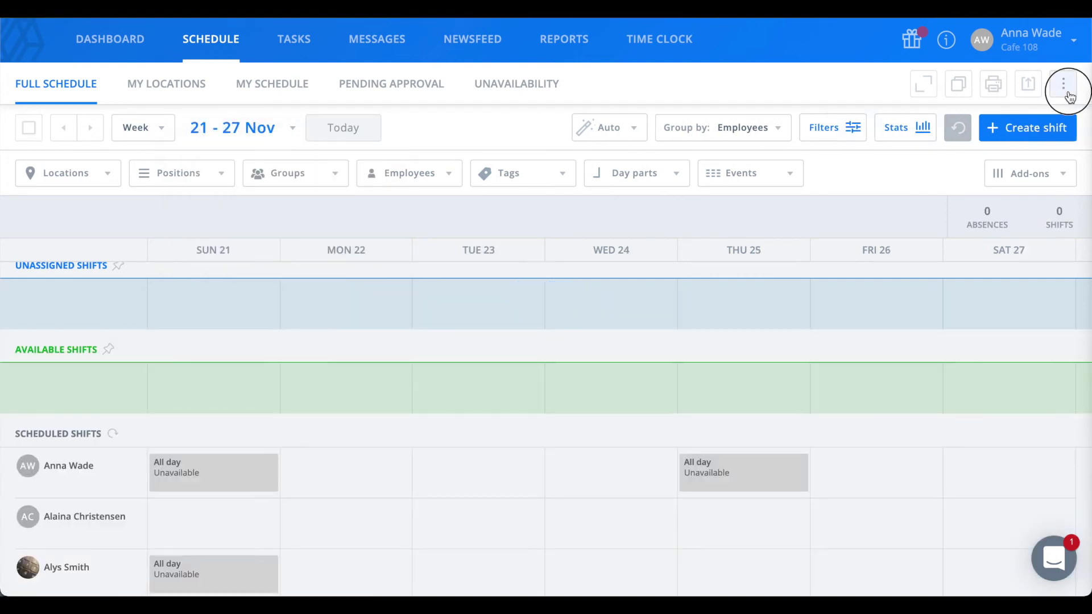
click(1064, 88)
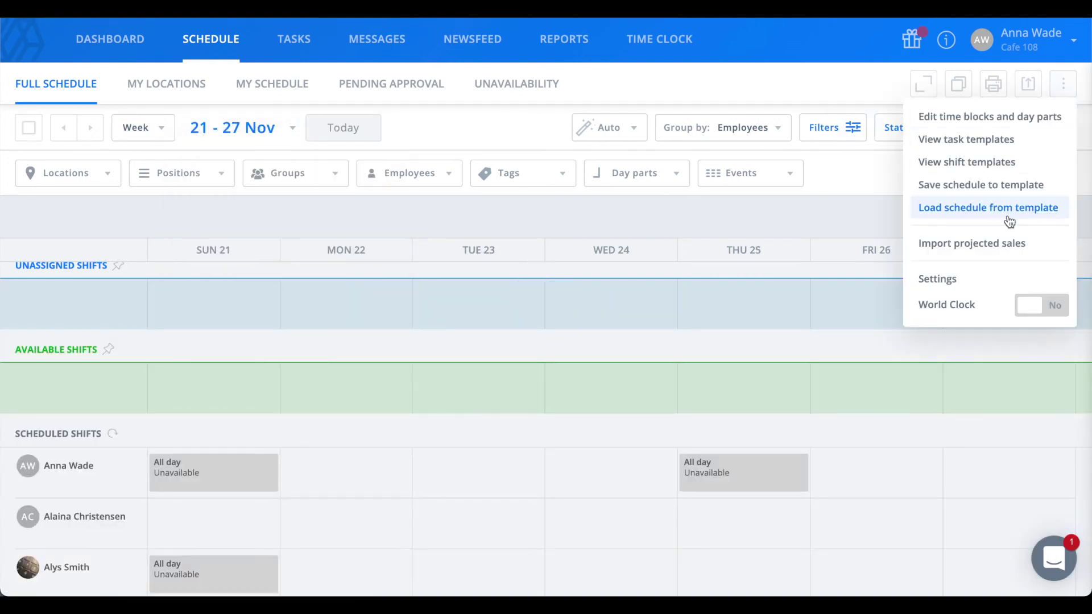
click(1011, 218)
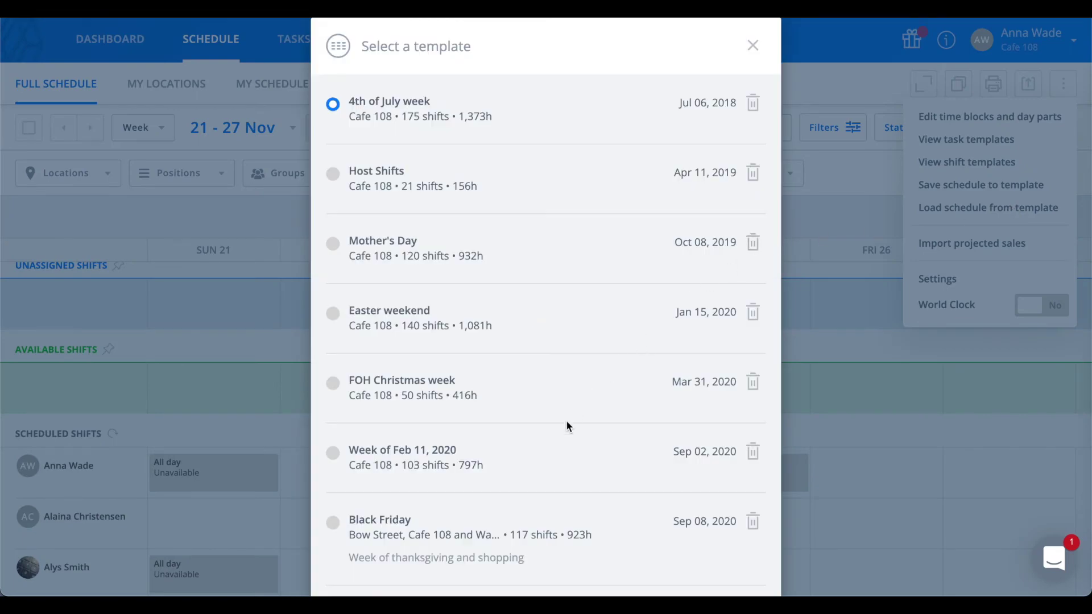
scroll(337, 520, down, 6)
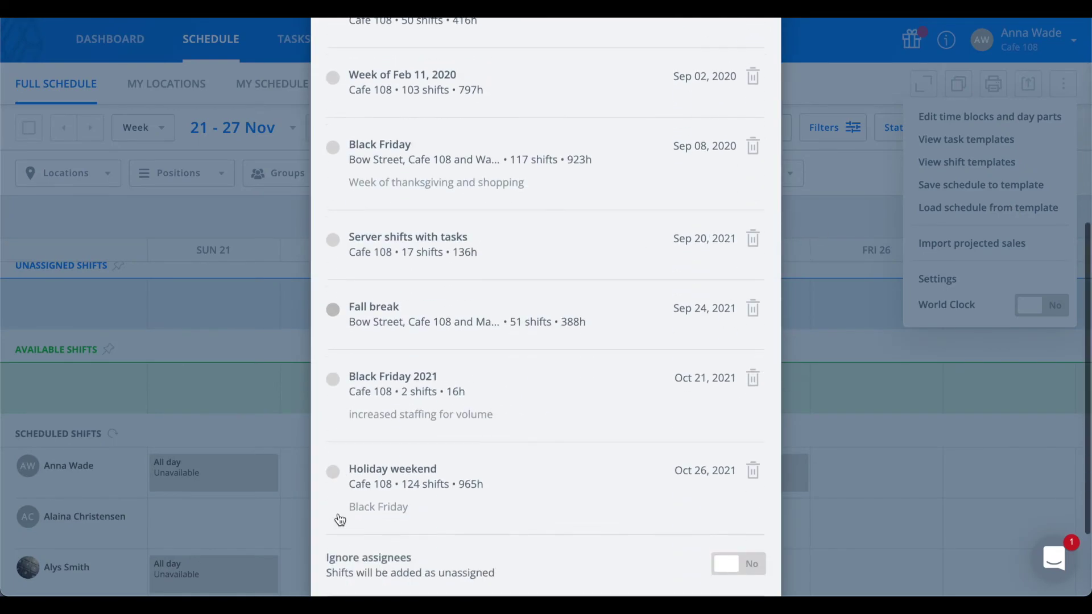
click(333, 457)
scroll(615, 536, down, 3)
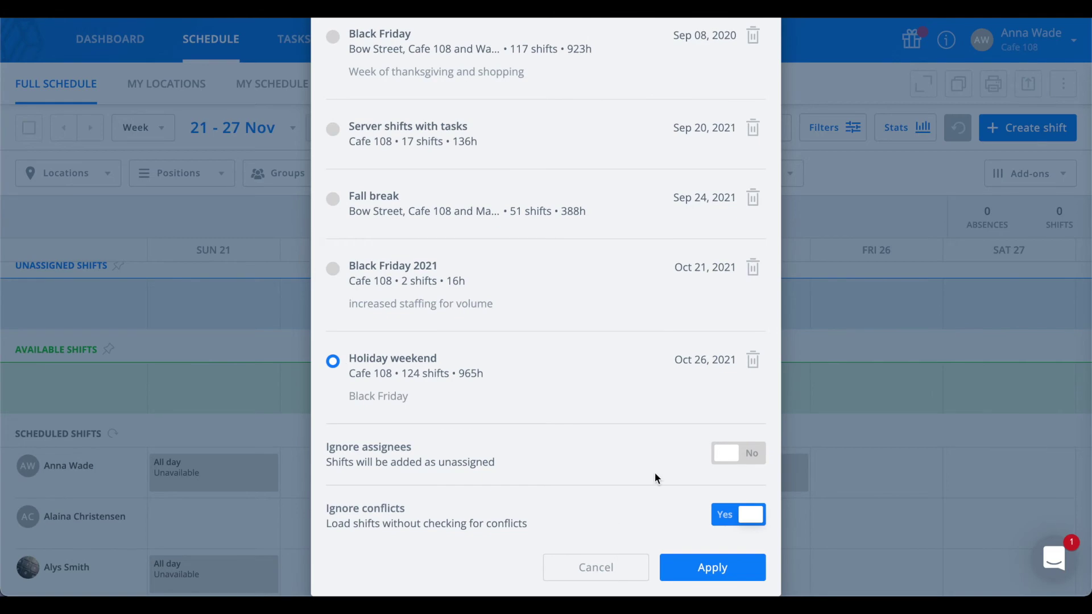
click(703, 569)
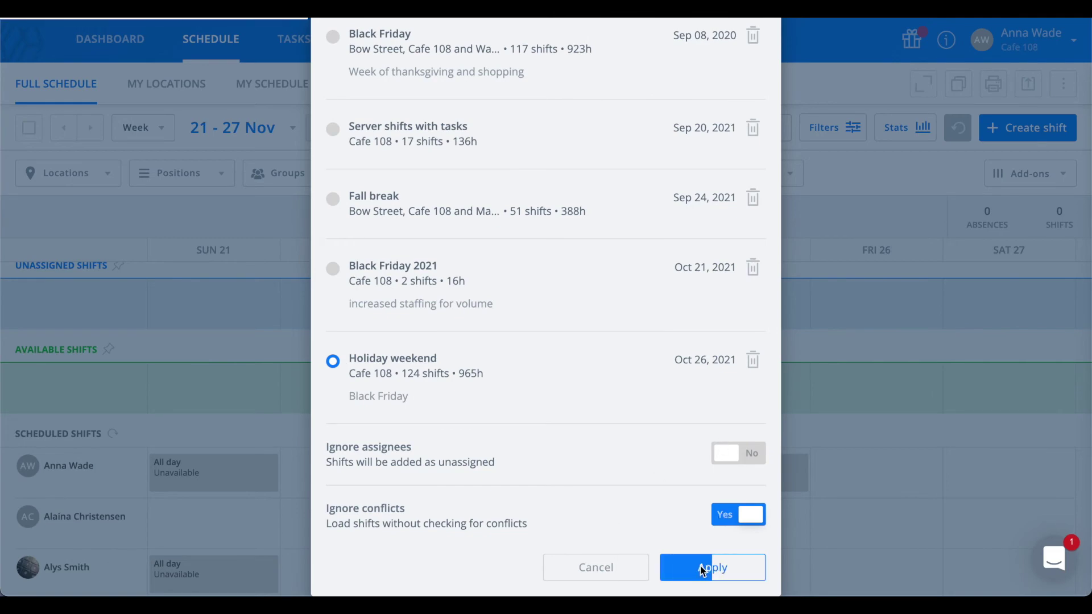
scroll(703, 571, down, 15)
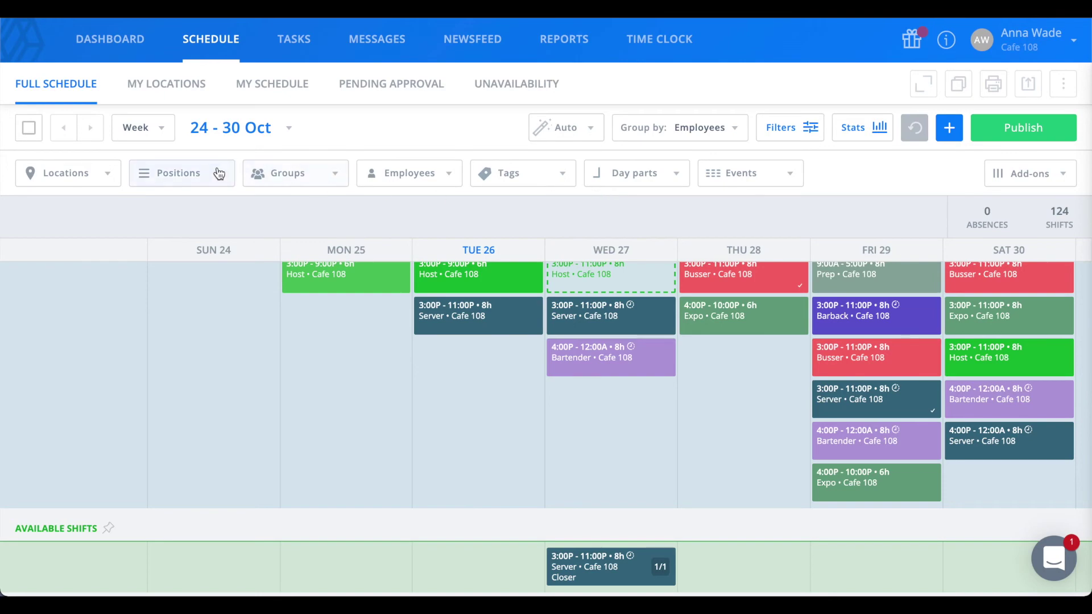
Filter the October 24 to 30 schedule to the Barback, Bartender and Server positions
click(200, 174)
click(185, 266)
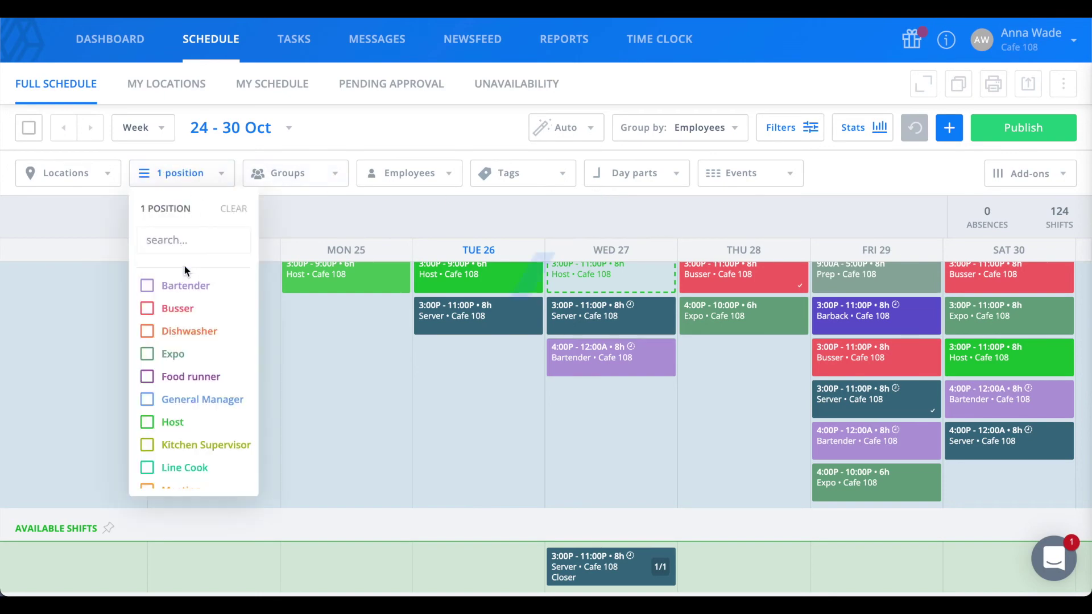
click(183, 286)
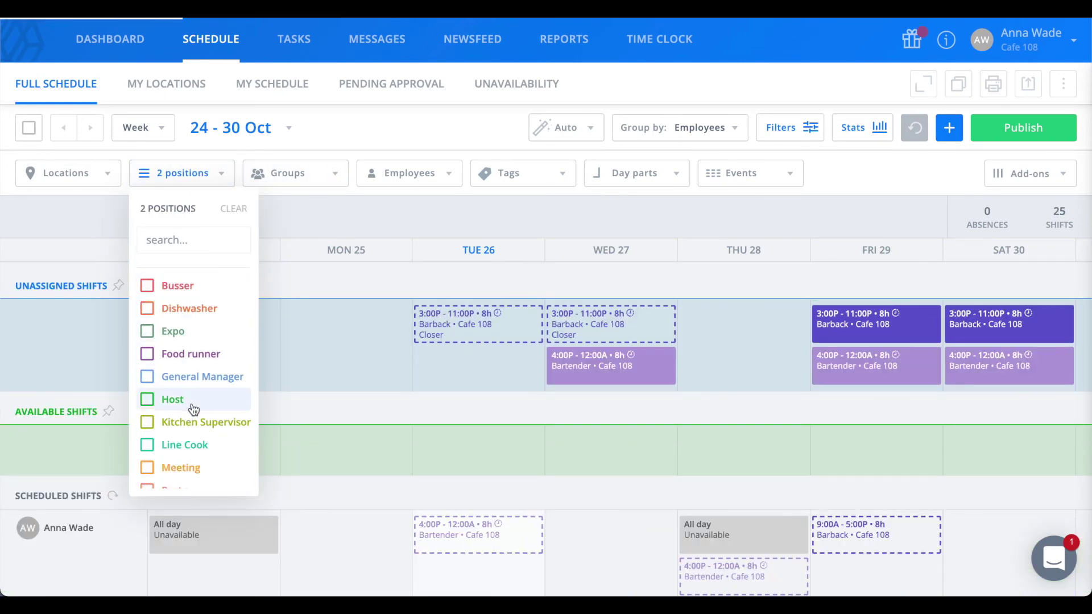
scroll(193, 407, down, 2)
click(186, 478)
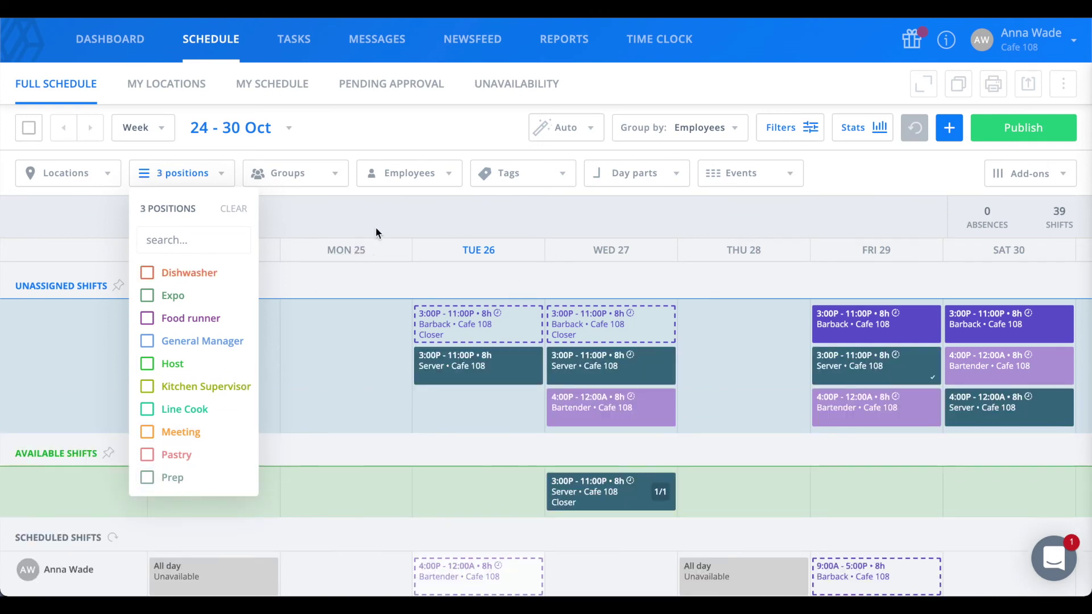
click(389, 221)
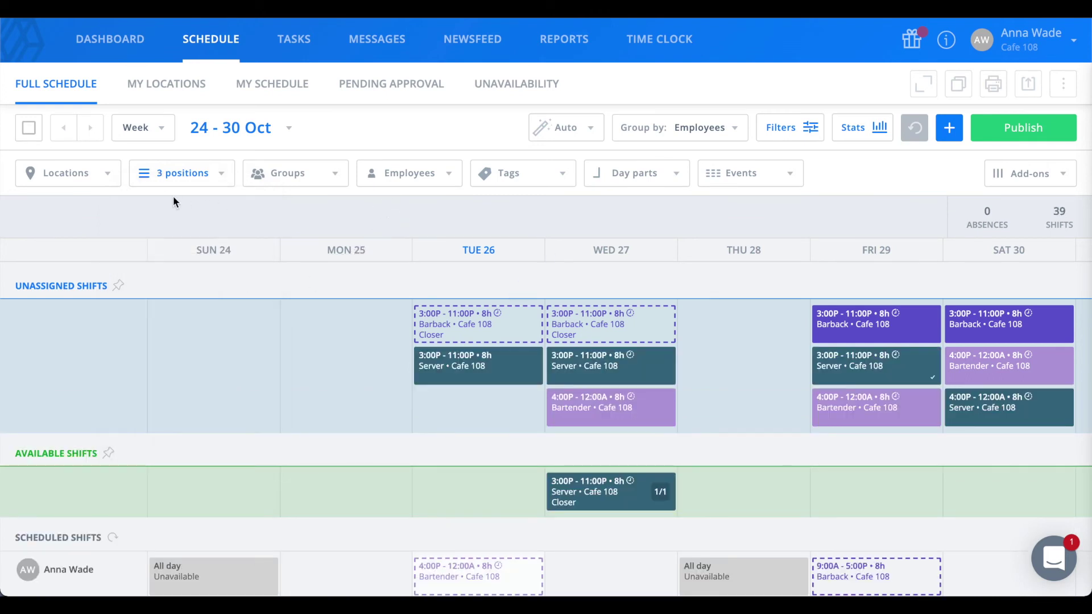
Publish the filtered Barback, Bartender and Server shifts for October 24 to 30
scroll(348, 220, down, 10)
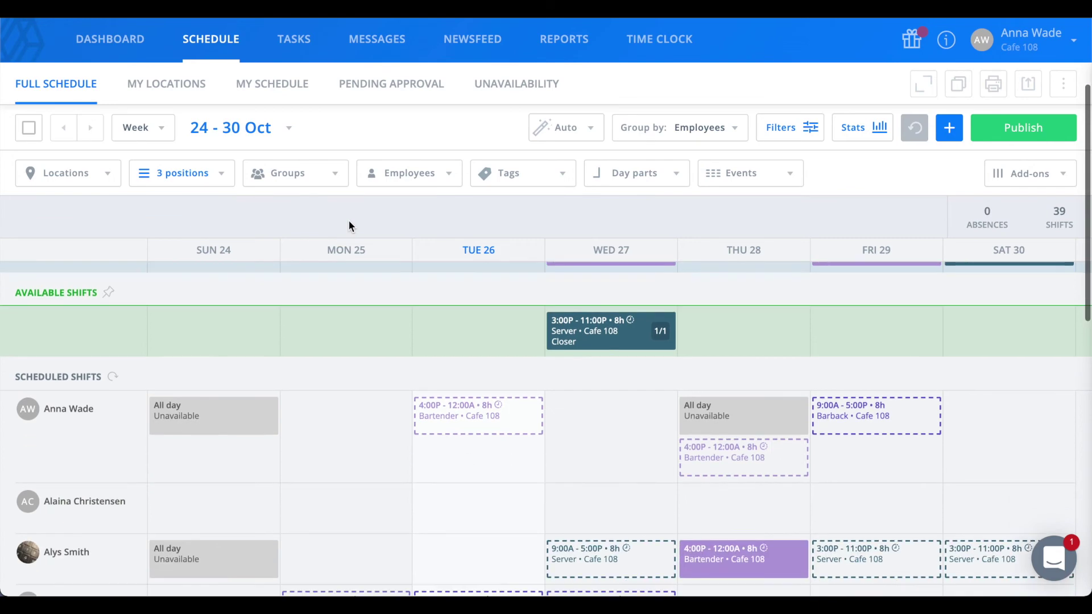
scroll(350, 227, up, 10)
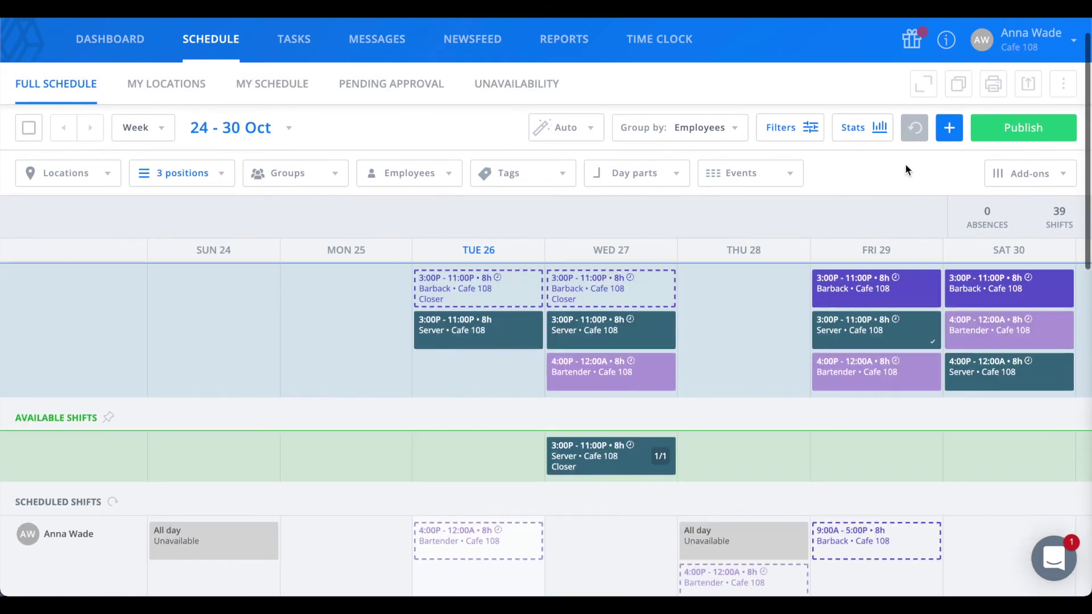
click(990, 129)
click(747, 410)
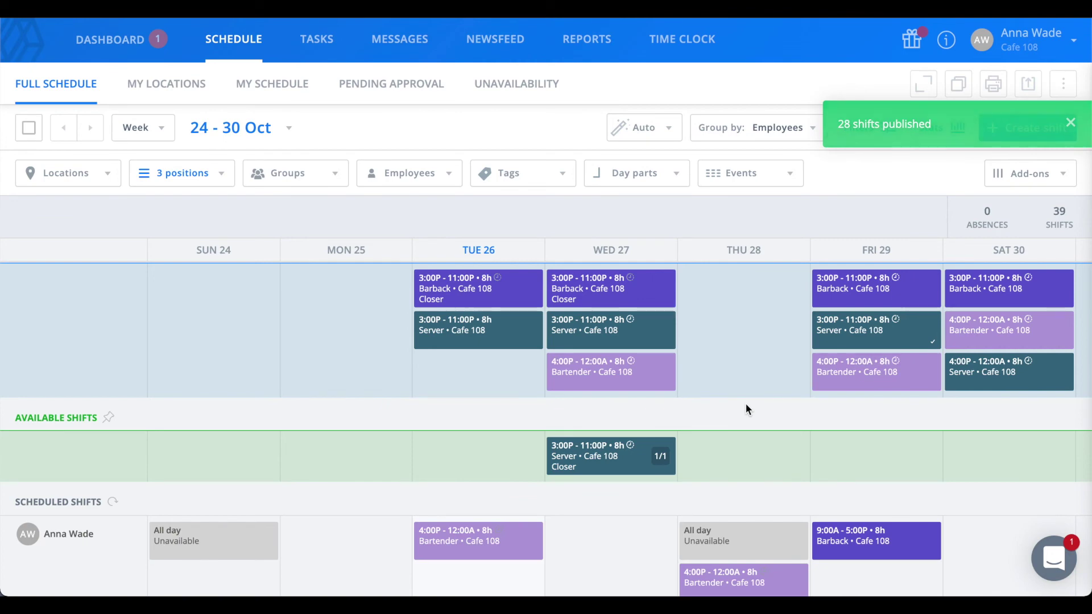
Clear the position filter and look through the employees' published and unpublished shifts across all positions
click(220, 181)
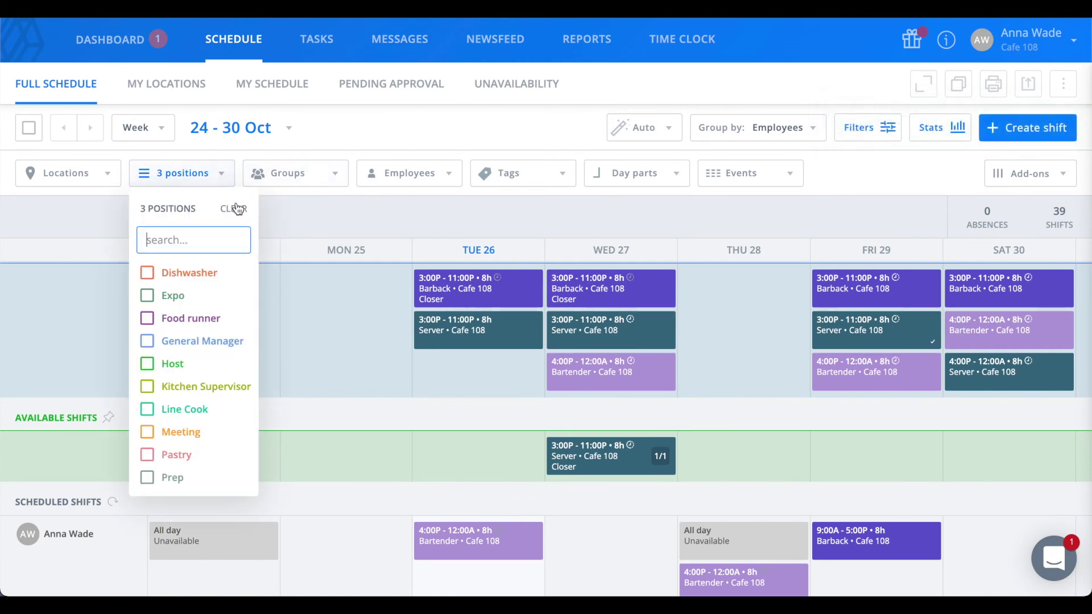
click(238, 209)
scroll(396, 384, down, 5)
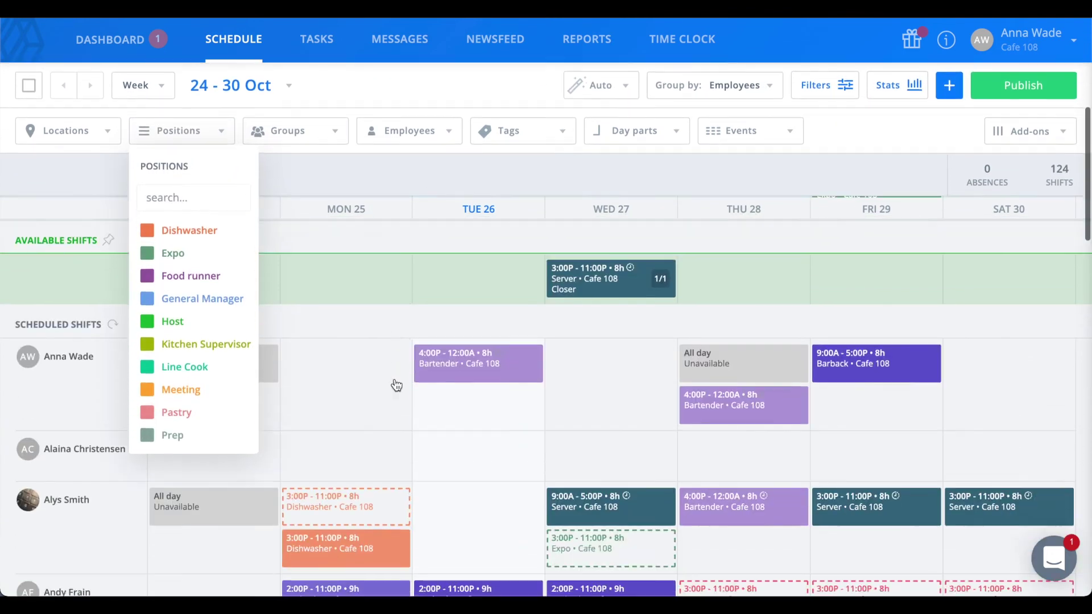
scroll(397, 386, down, 10)
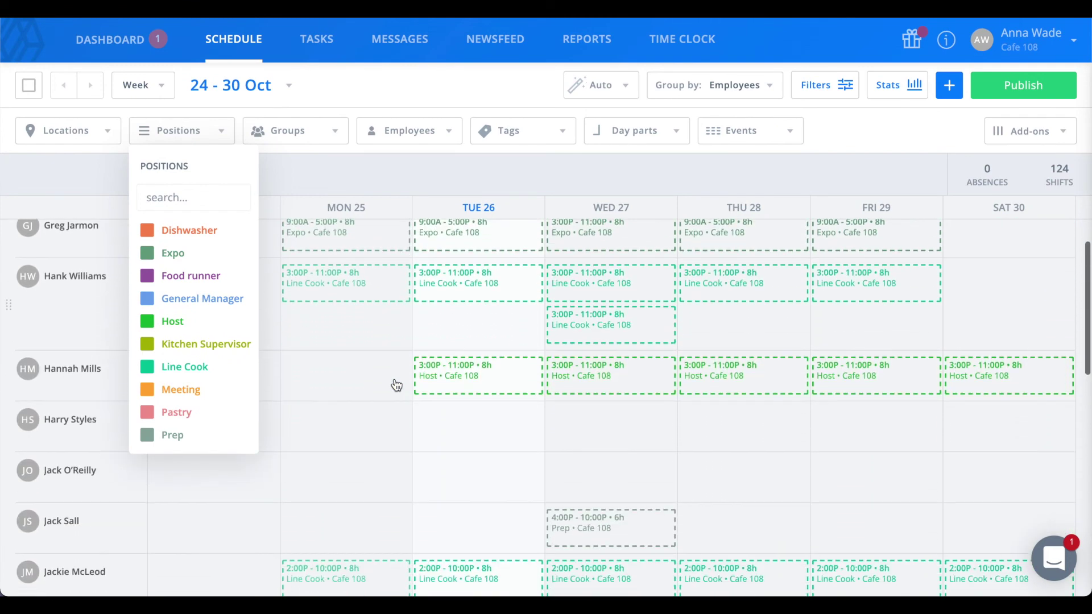
scroll(397, 386, down, 3)
scroll(353, 384, up, 6)
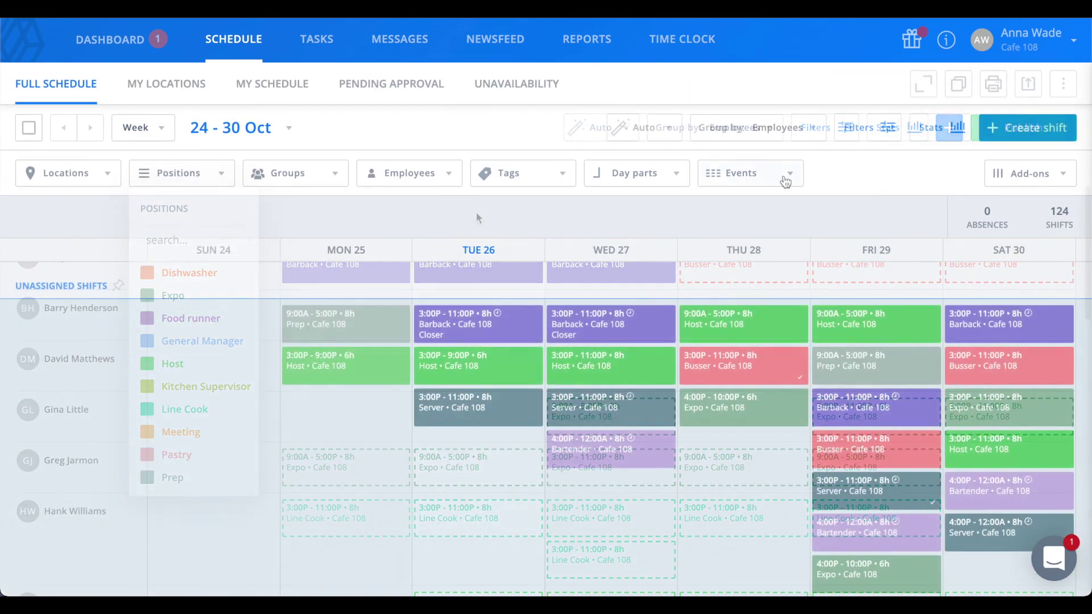
Limit the schedule's events to Scheduled shifts and hide the empty rows
click(786, 181)
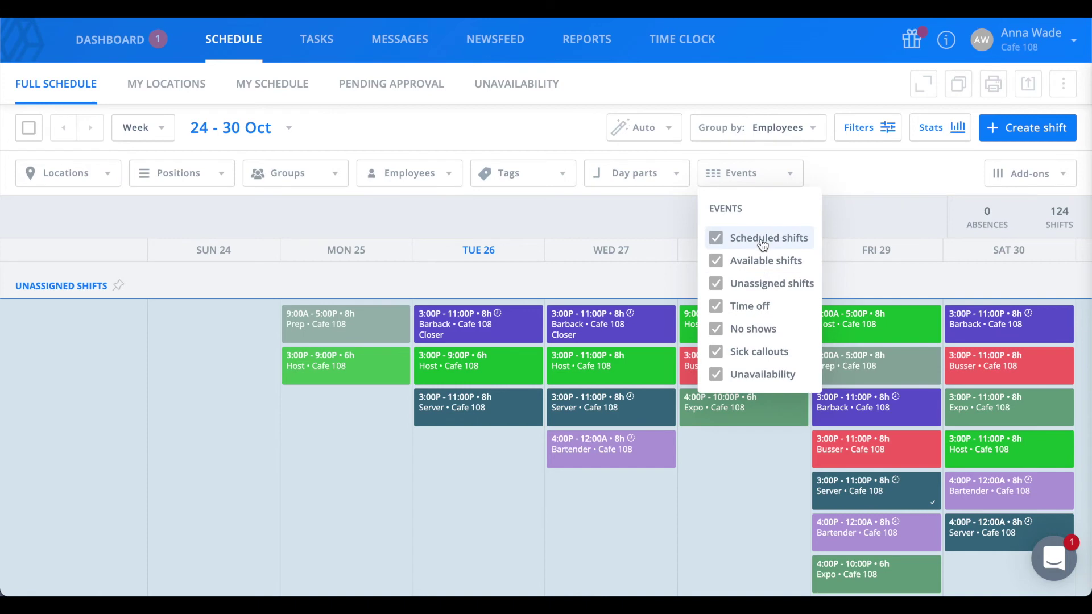
click(763, 239)
click(1046, 174)
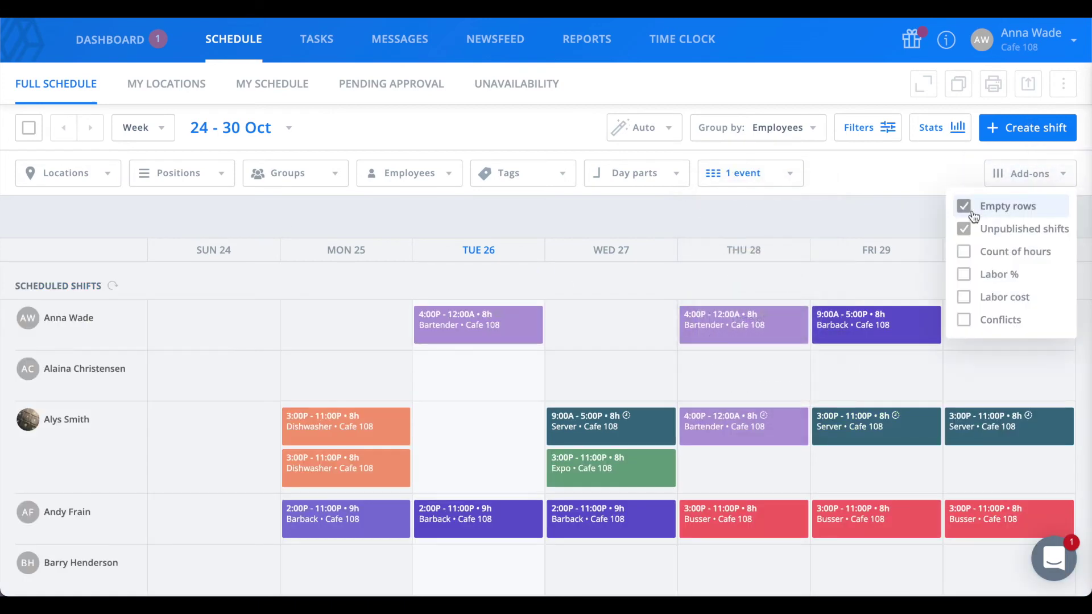
click(974, 216)
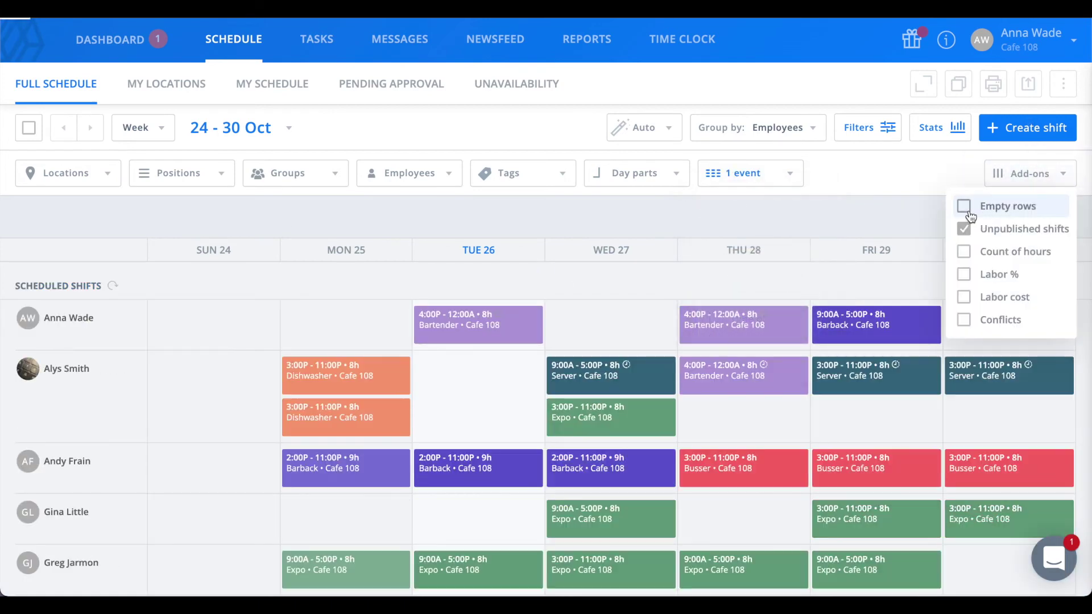
Download the October 24 to 30 schedule as a PDF with the printout scale set to 75%
click(865, 210)
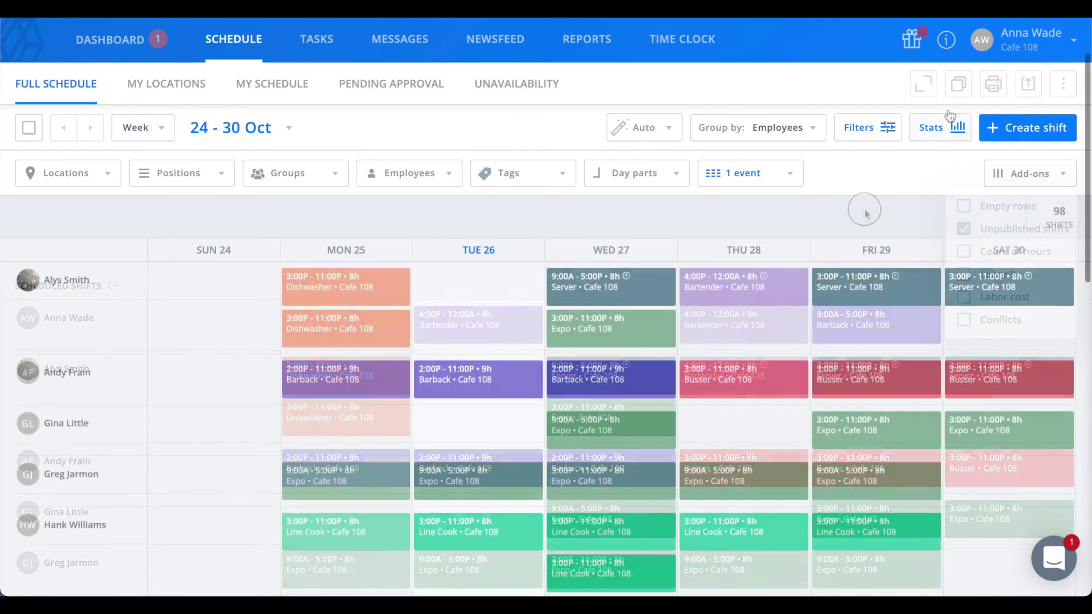
click(993, 83)
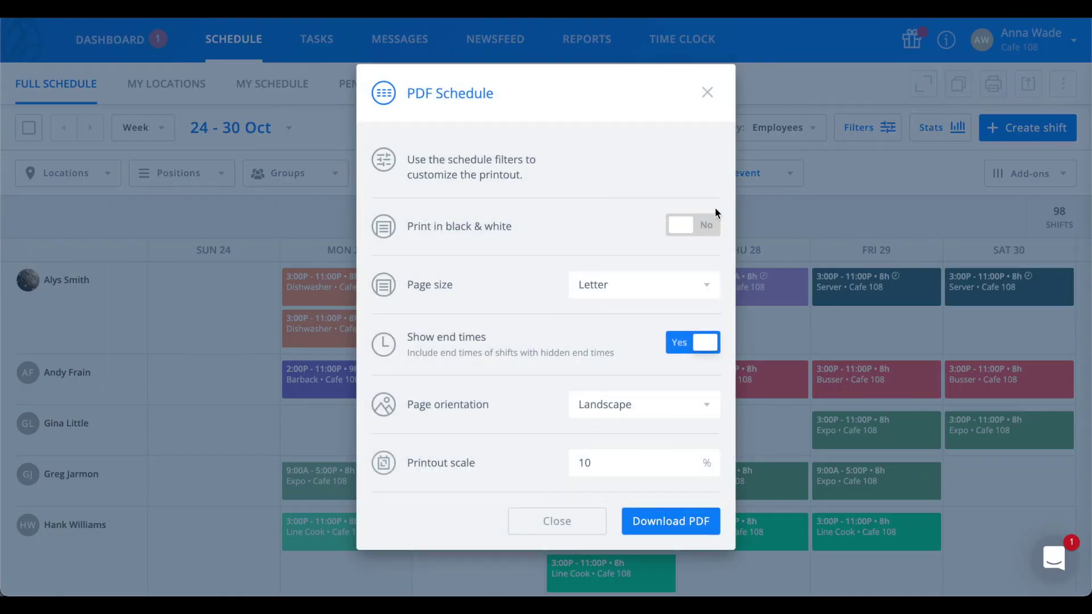
click(643, 465)
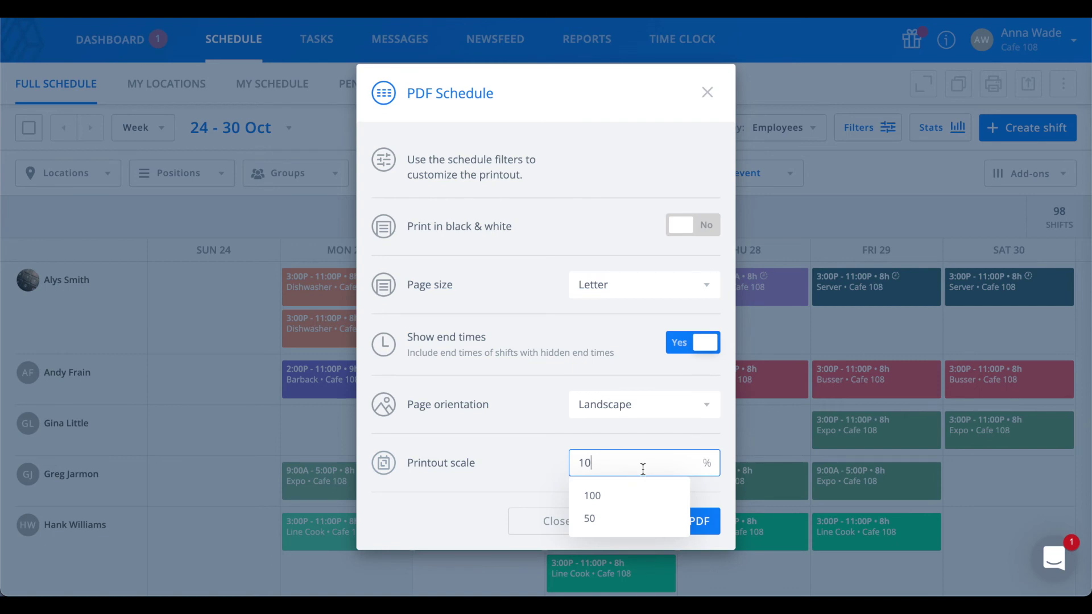
key(BackSpace)
key(BackSpace)
text(75)
click(540, 500)
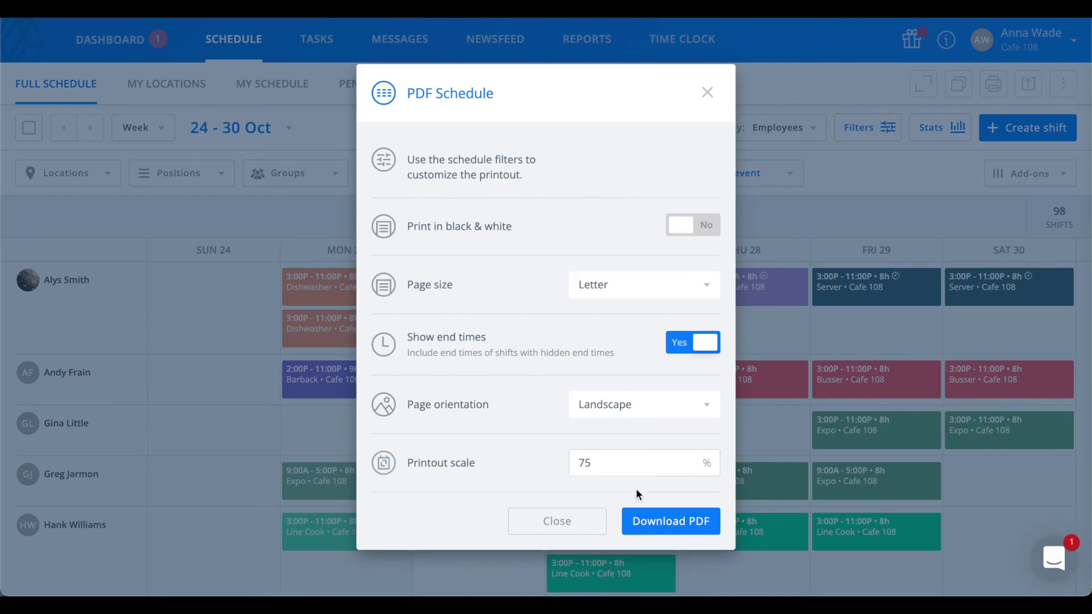
click(662, 527)
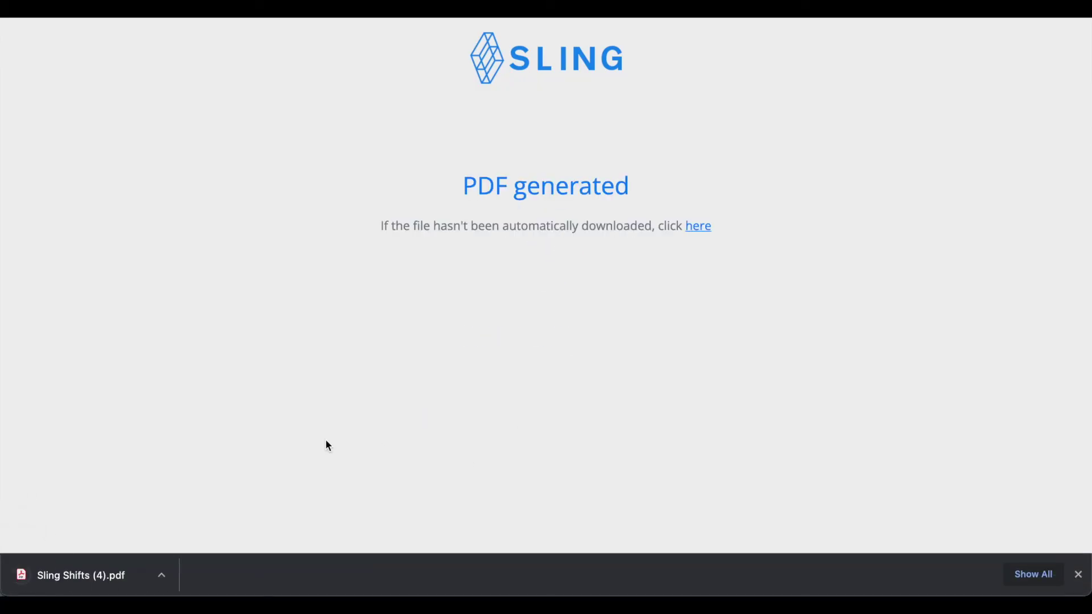
Open the downloaded schedule PDF and look through the employees' shifts on both pages
click(112, 579)
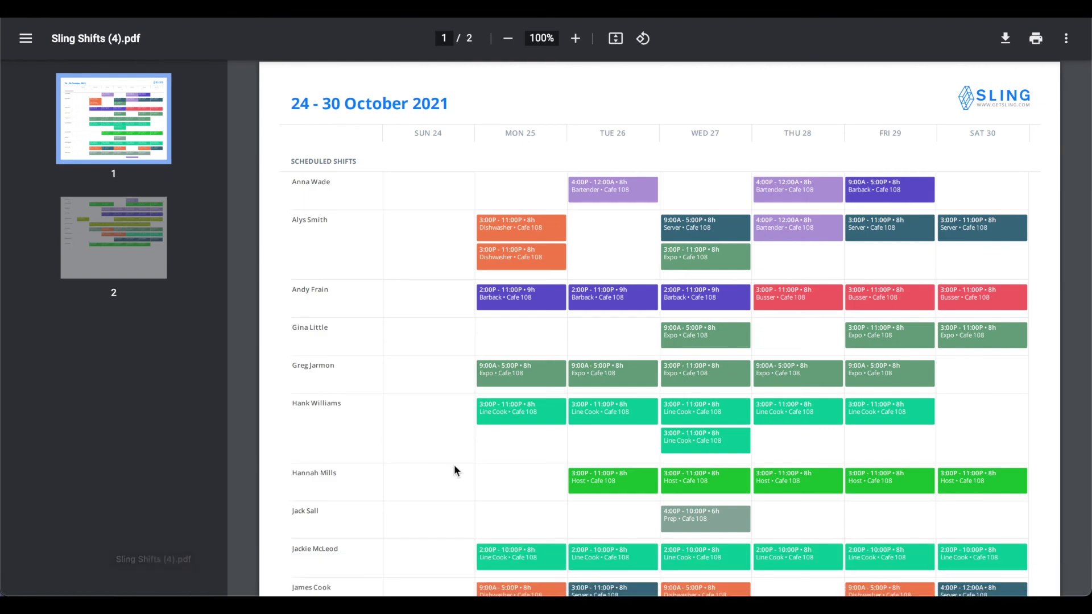
scroll(454, 465, down, 5)
scroll(454, 465, down, 5)
scroll(454, 465, up, 8)
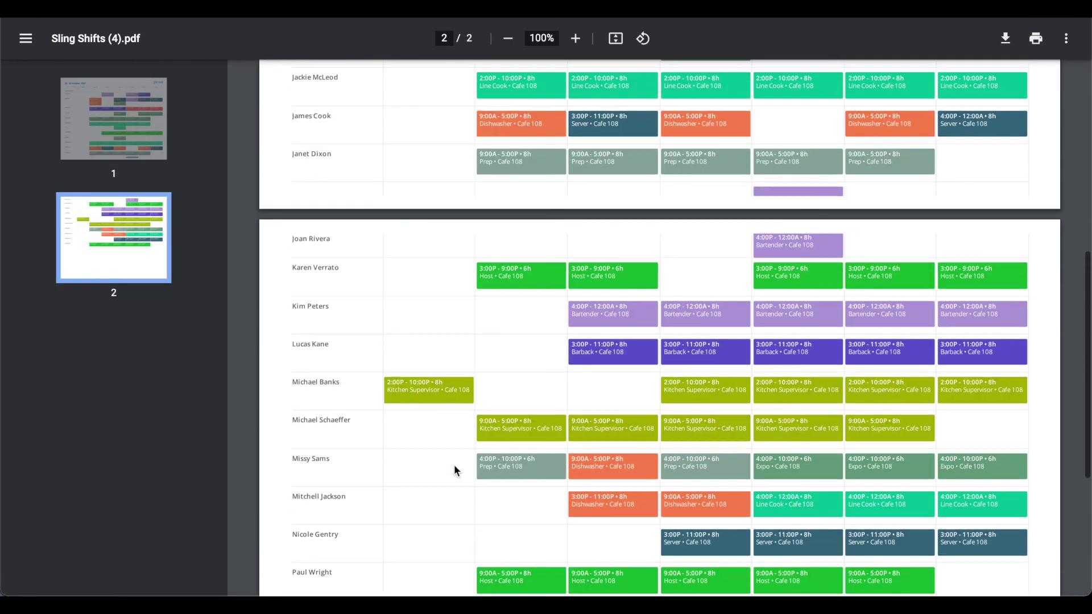
scroll(454, 465, up, 3)
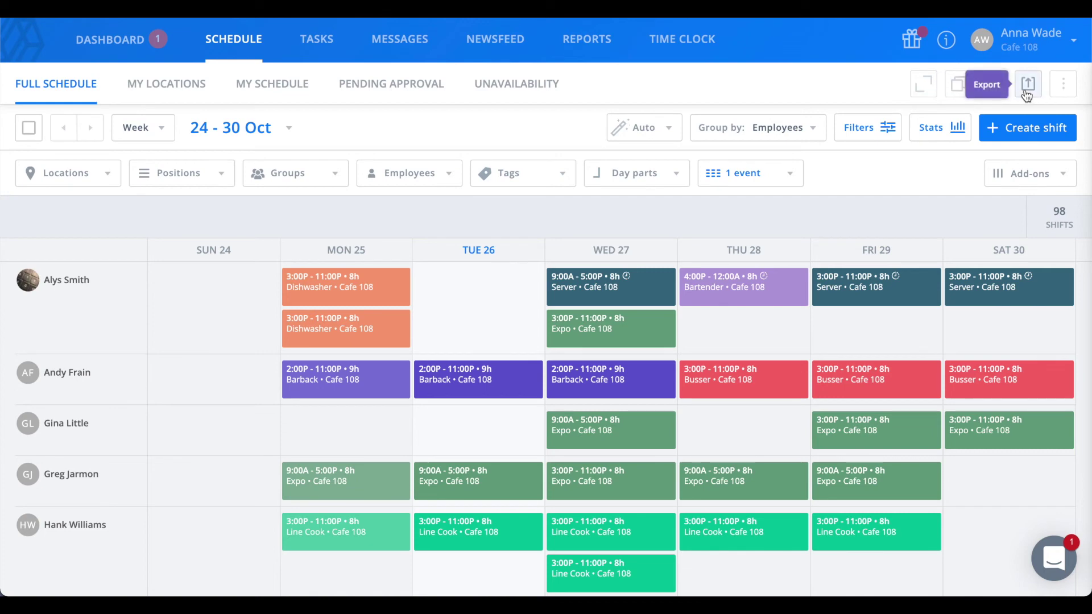
Export the schedule calendar to XLS with shifts' notes and end times included
click(1027, 86)
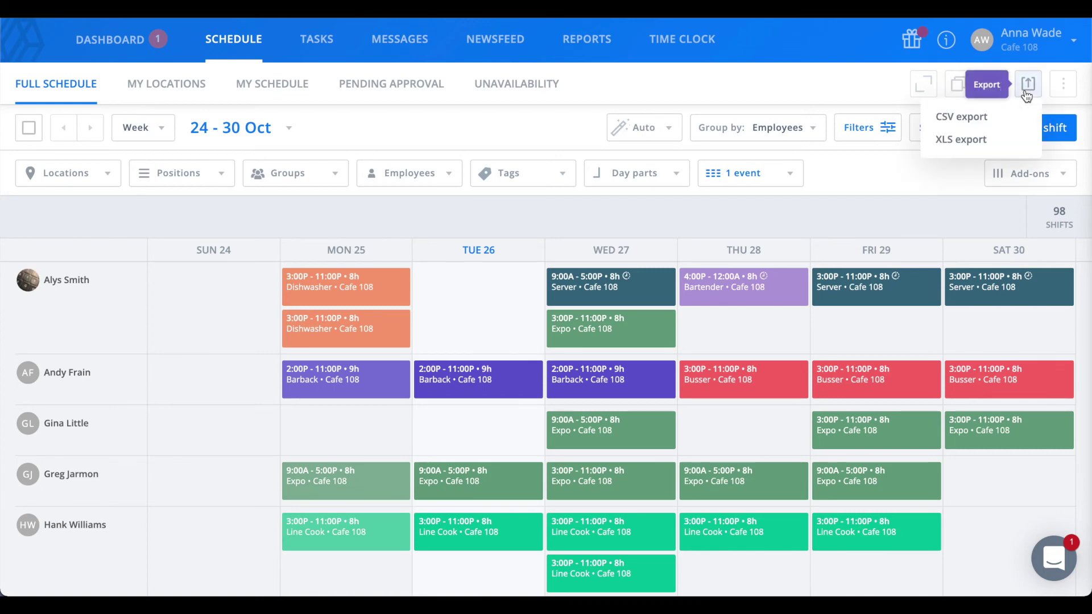
click(995, 145)
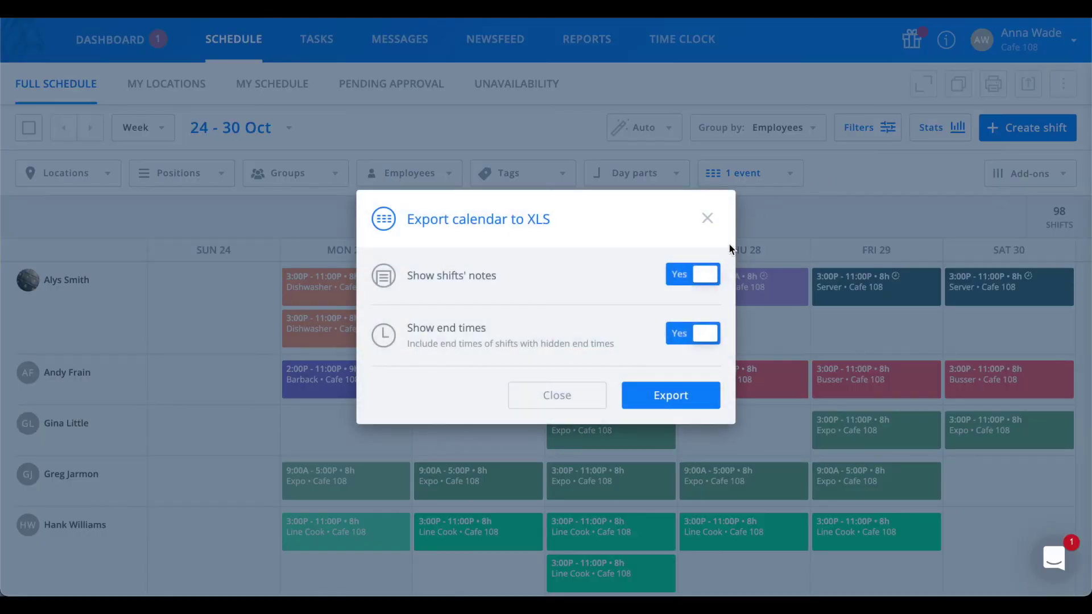
click(680, 397)
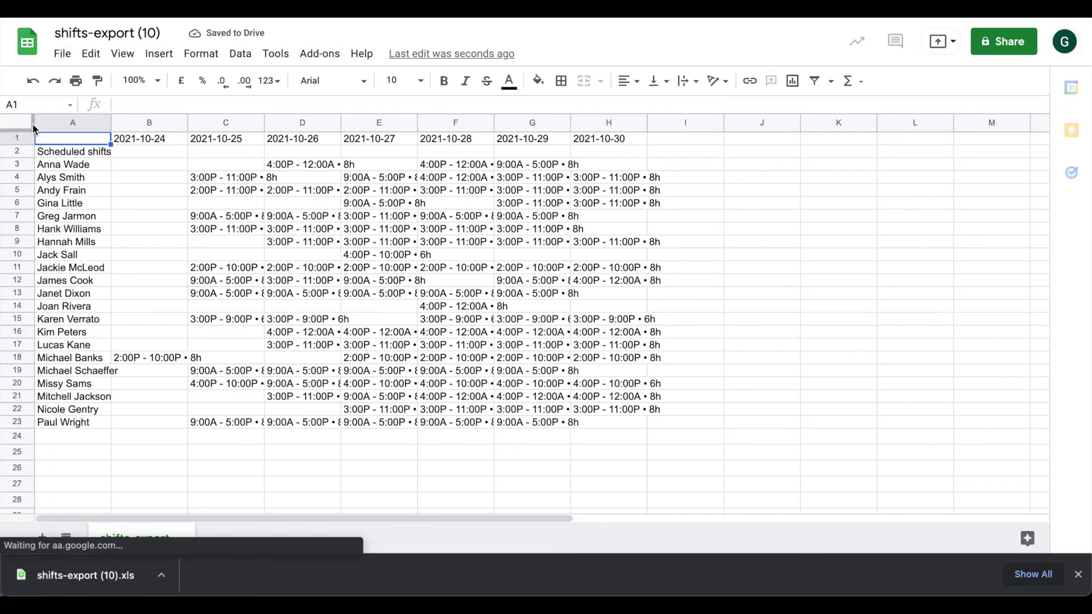
In the exported shifts spreadsheet in Google Sheets, fit all columns and rows to their contents and look through the employees' shifts
click(19, 127)
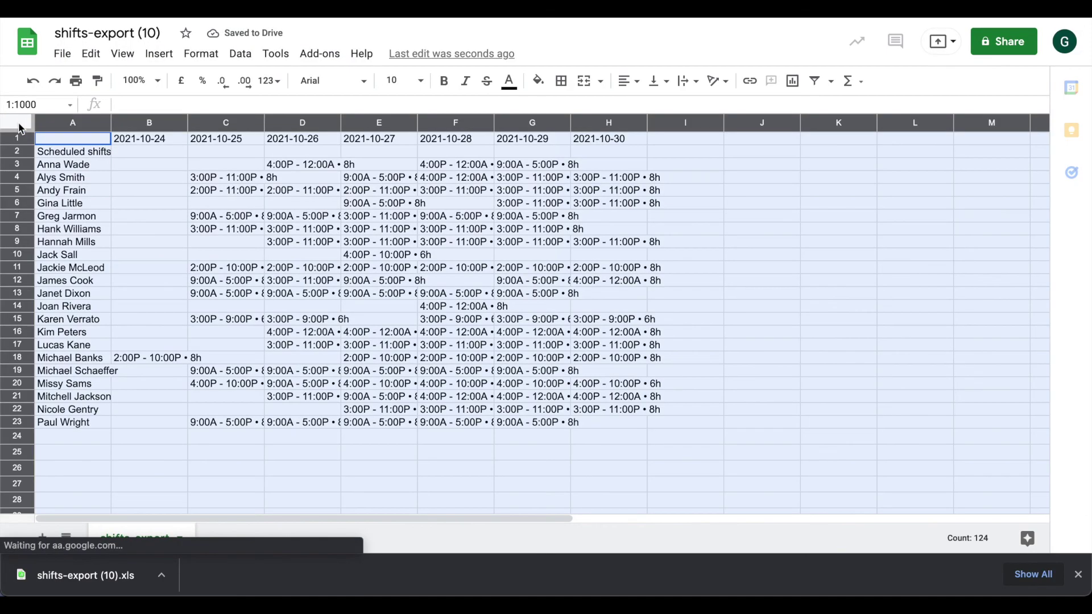
drag(110, 123, 111, 123)
double_click(111, 123)
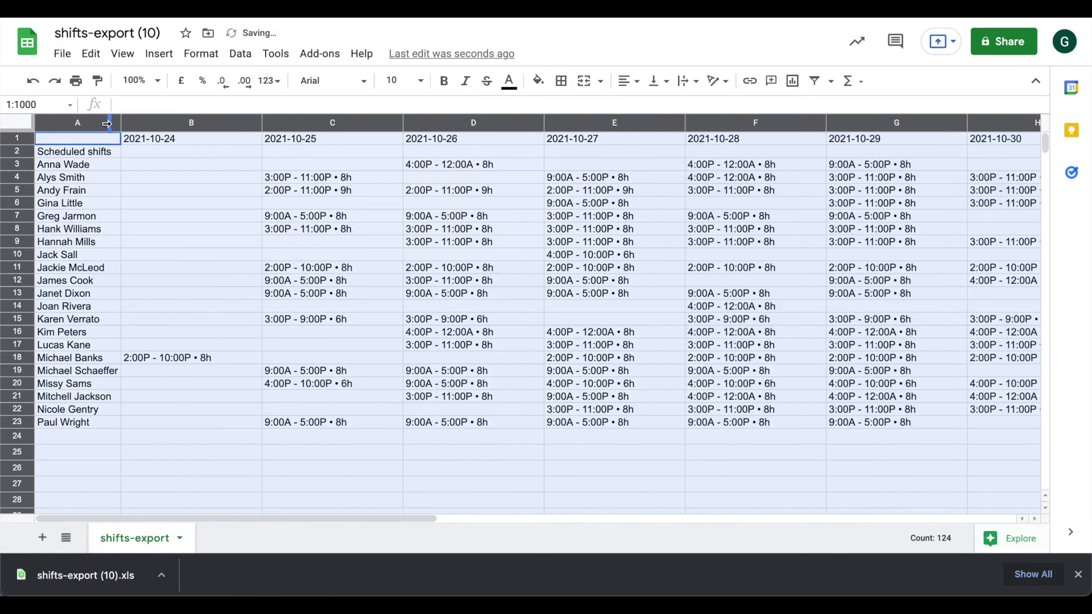
double_click(24, 145)
click(112, 145)
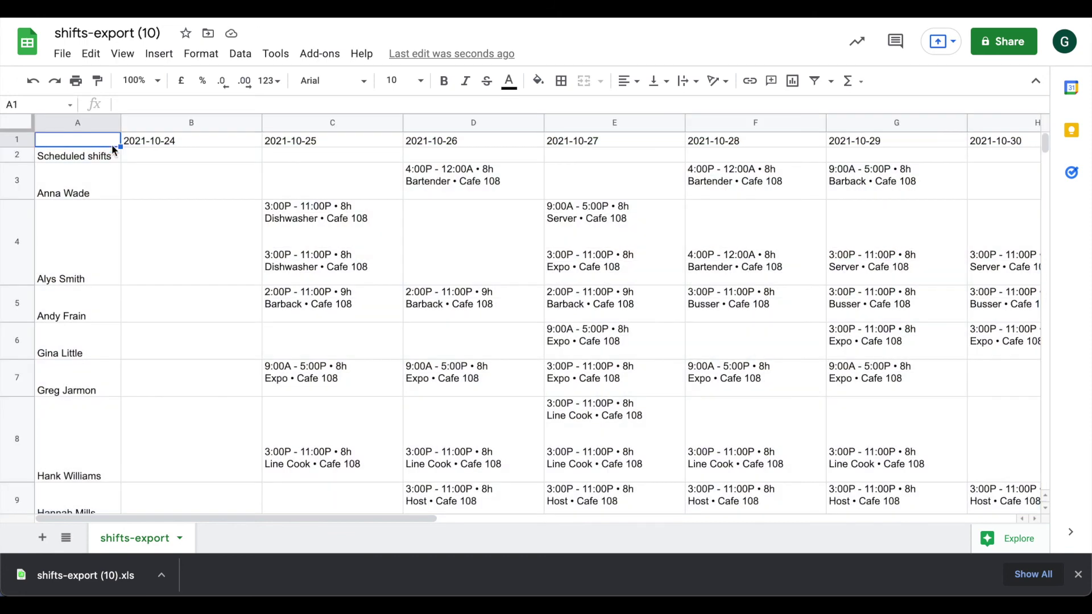
scroll(162, 246, down, 5)
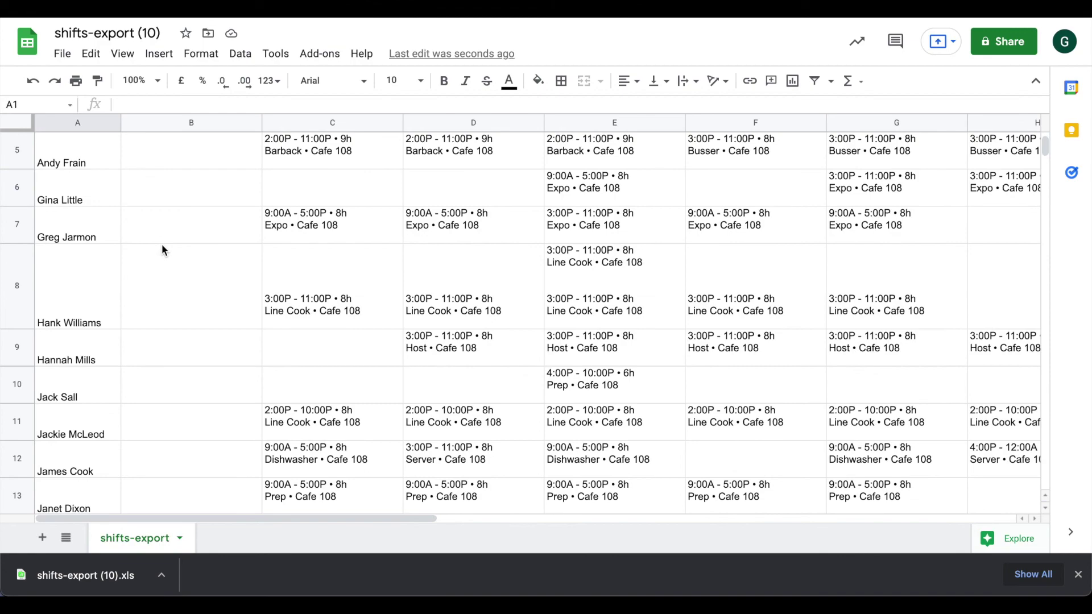
scroll(161, 244, down, 4)
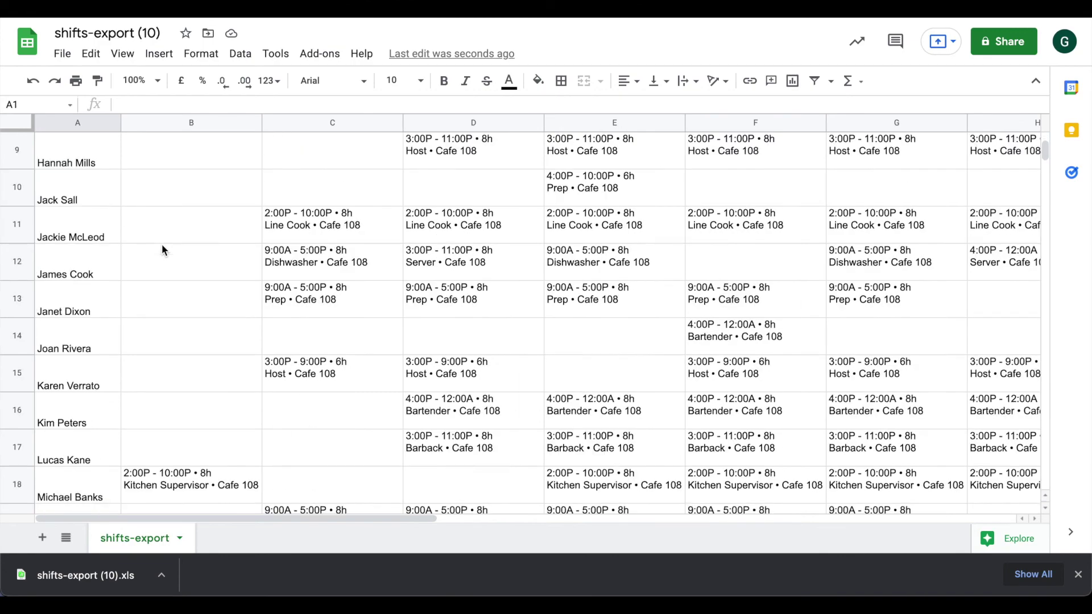